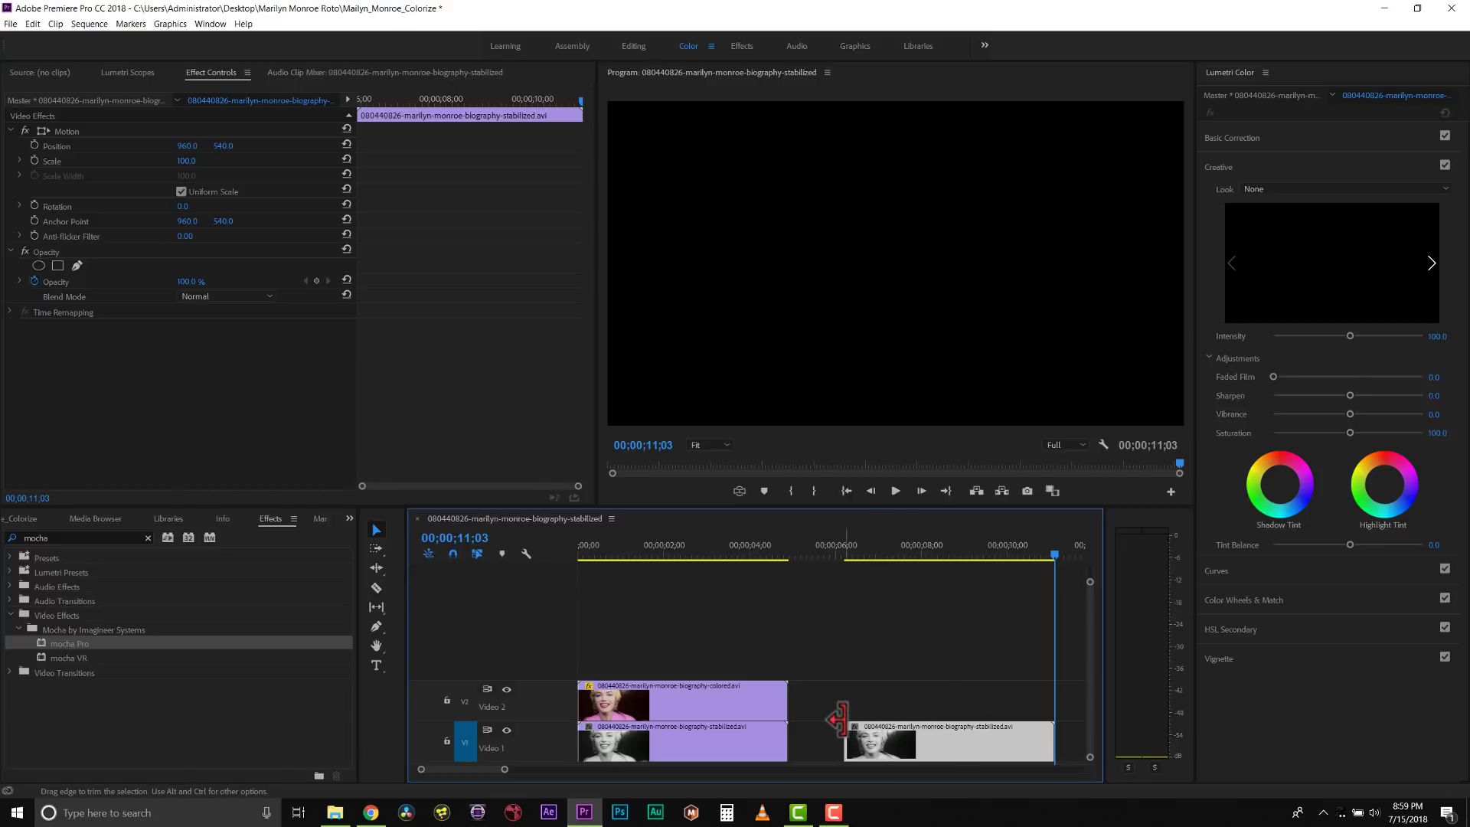
Place a copy of the second black-and-white clip on Video 2 directly above the original and move the playhead to 00;00;08;05.
key(ctrl+v)
drag(731, 726, 641, 693)
drag(514, 768, 556, 769)
drag(727, 701, 689, 714)
drag(723, 556, 685, 557)
key(=)
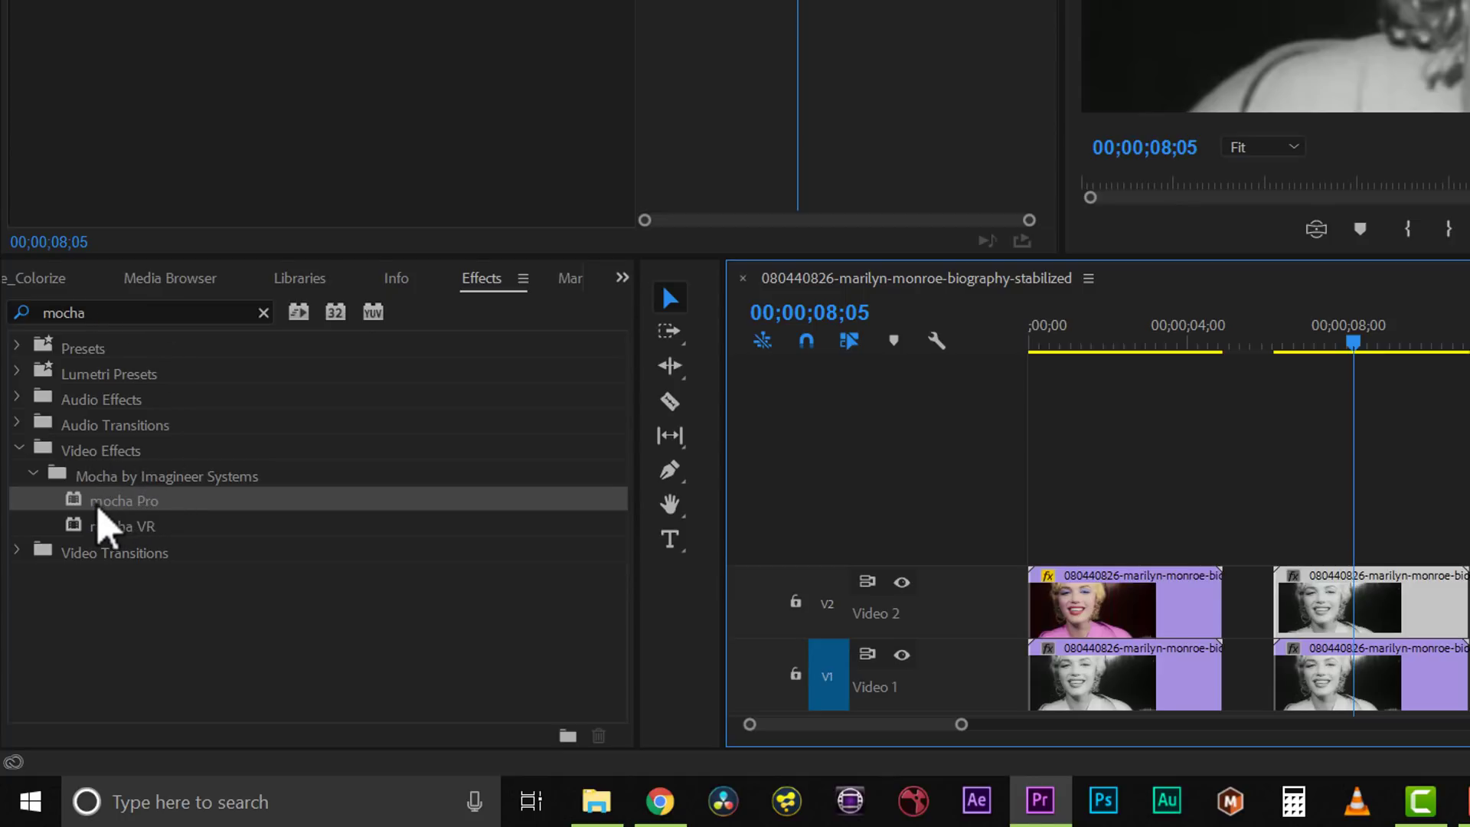
Apply the mocha Pro effect to the second clip on Video 2 and launch its Mocha interface.
drag(98, 501, 1309, 608)
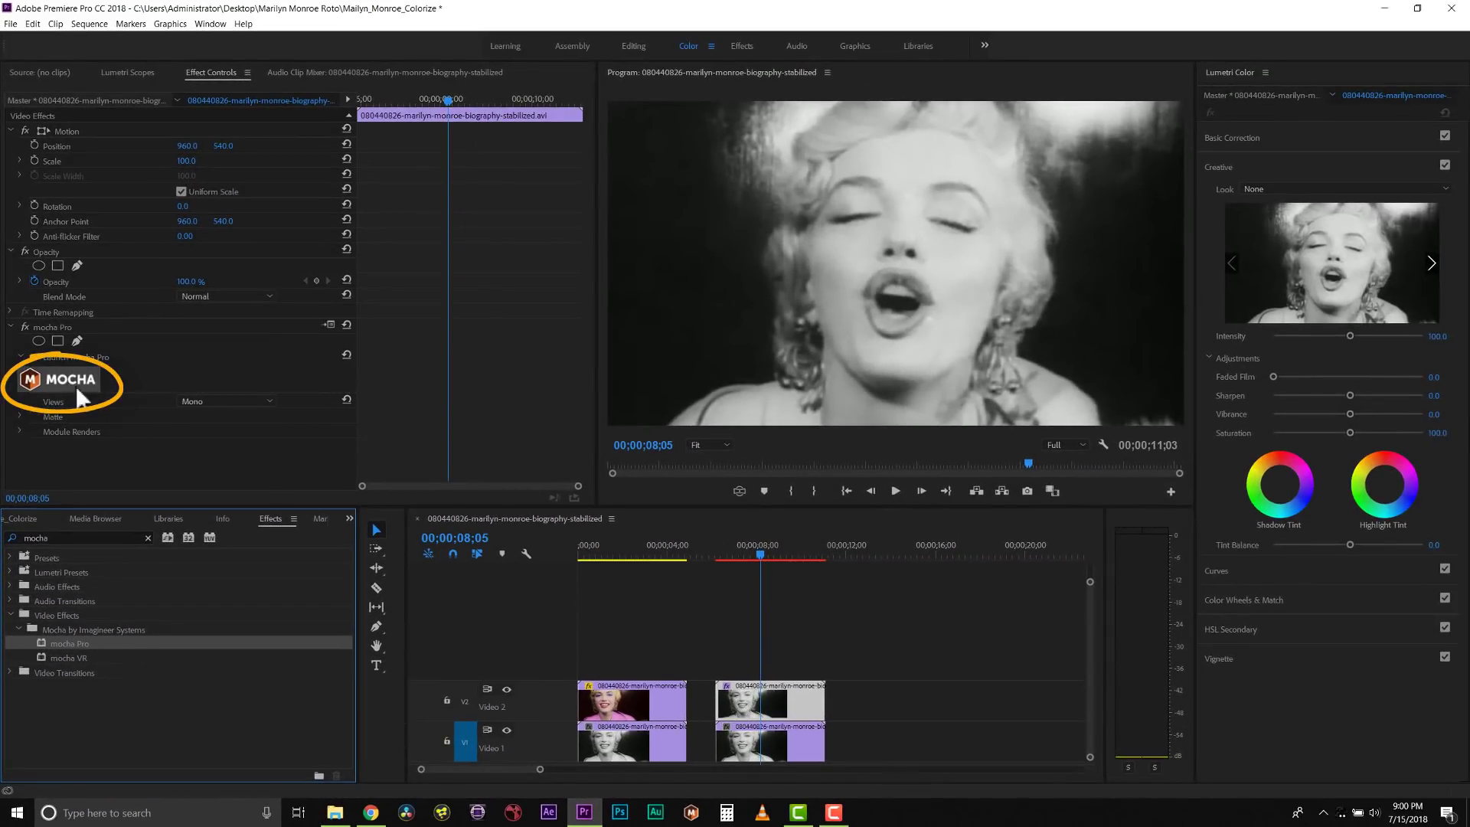
click(34, 374)
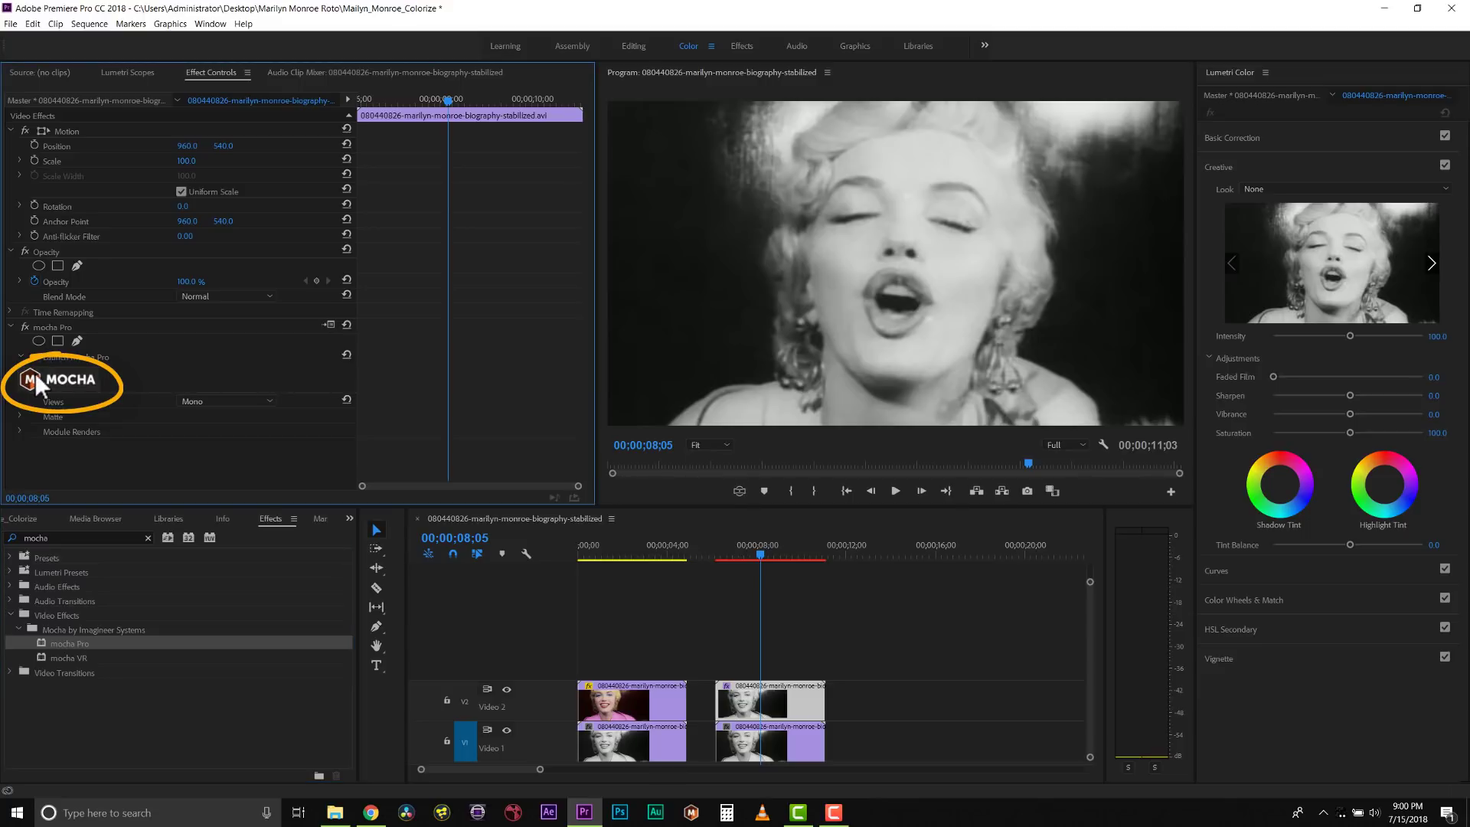
click(98, 382)
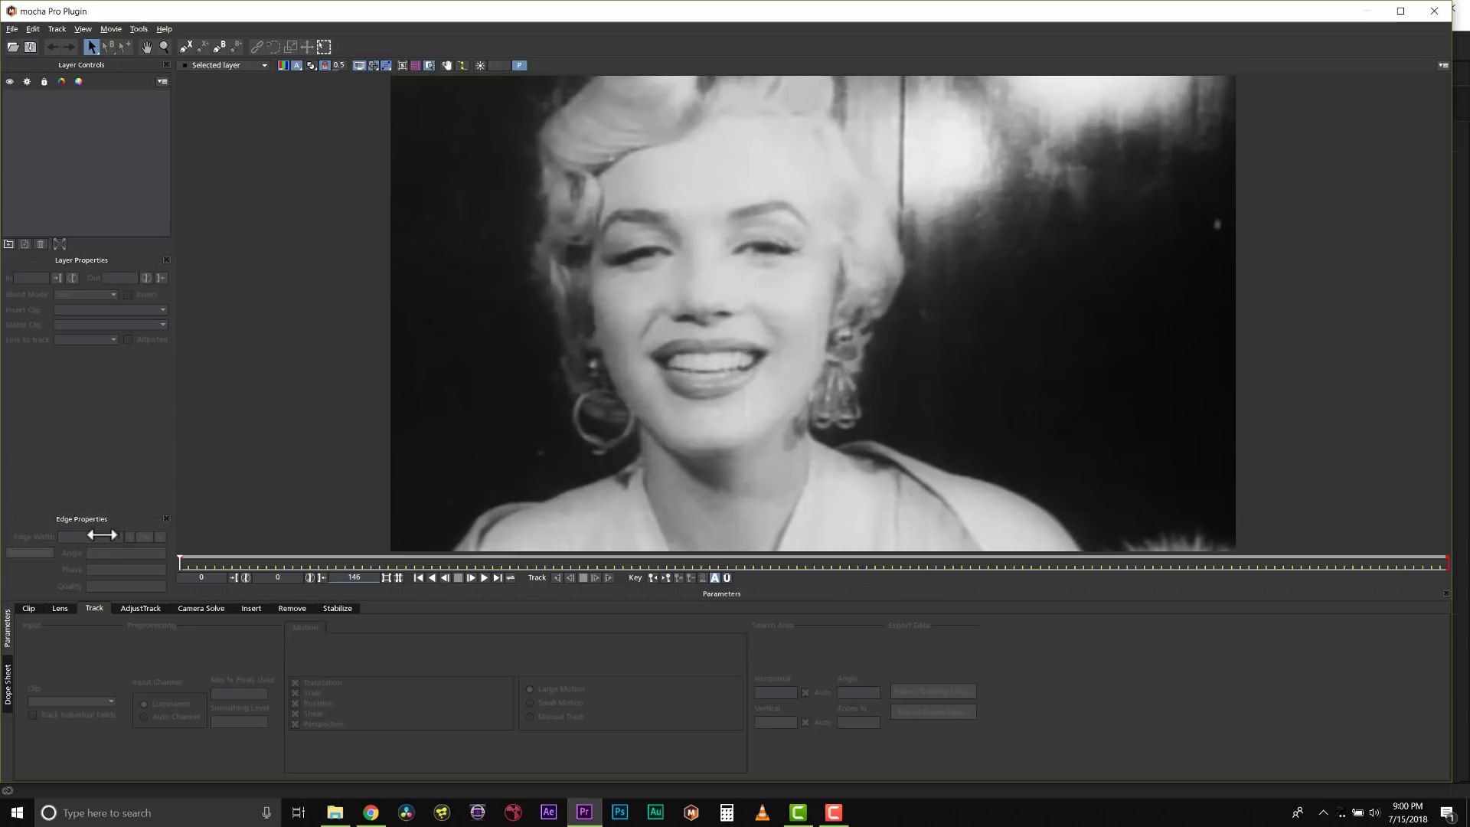
Draw a closed X-spline around the woman's forehead, from the brow line up to the hairline.
click(185, 47)
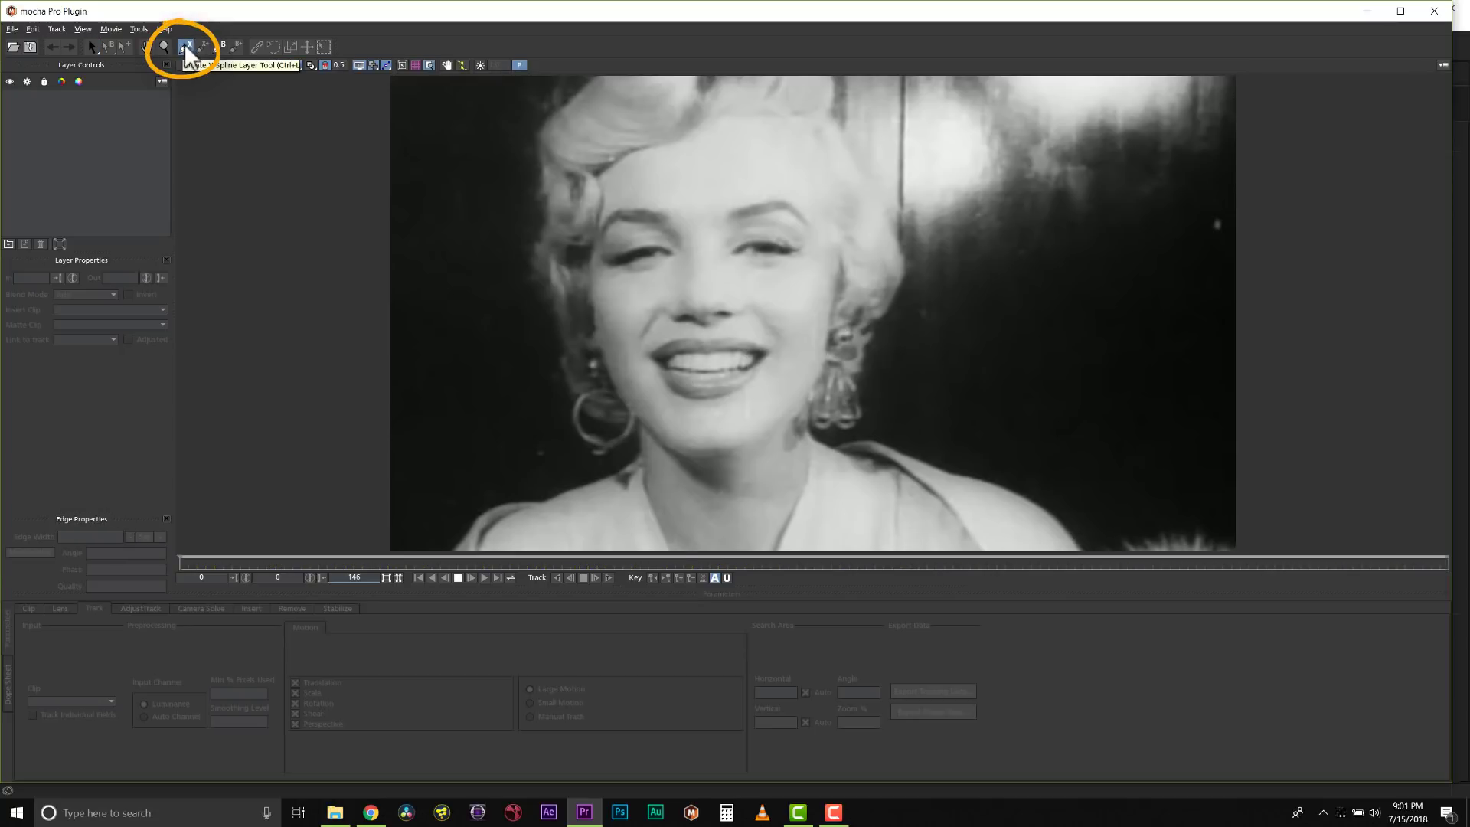
click(615, 158)
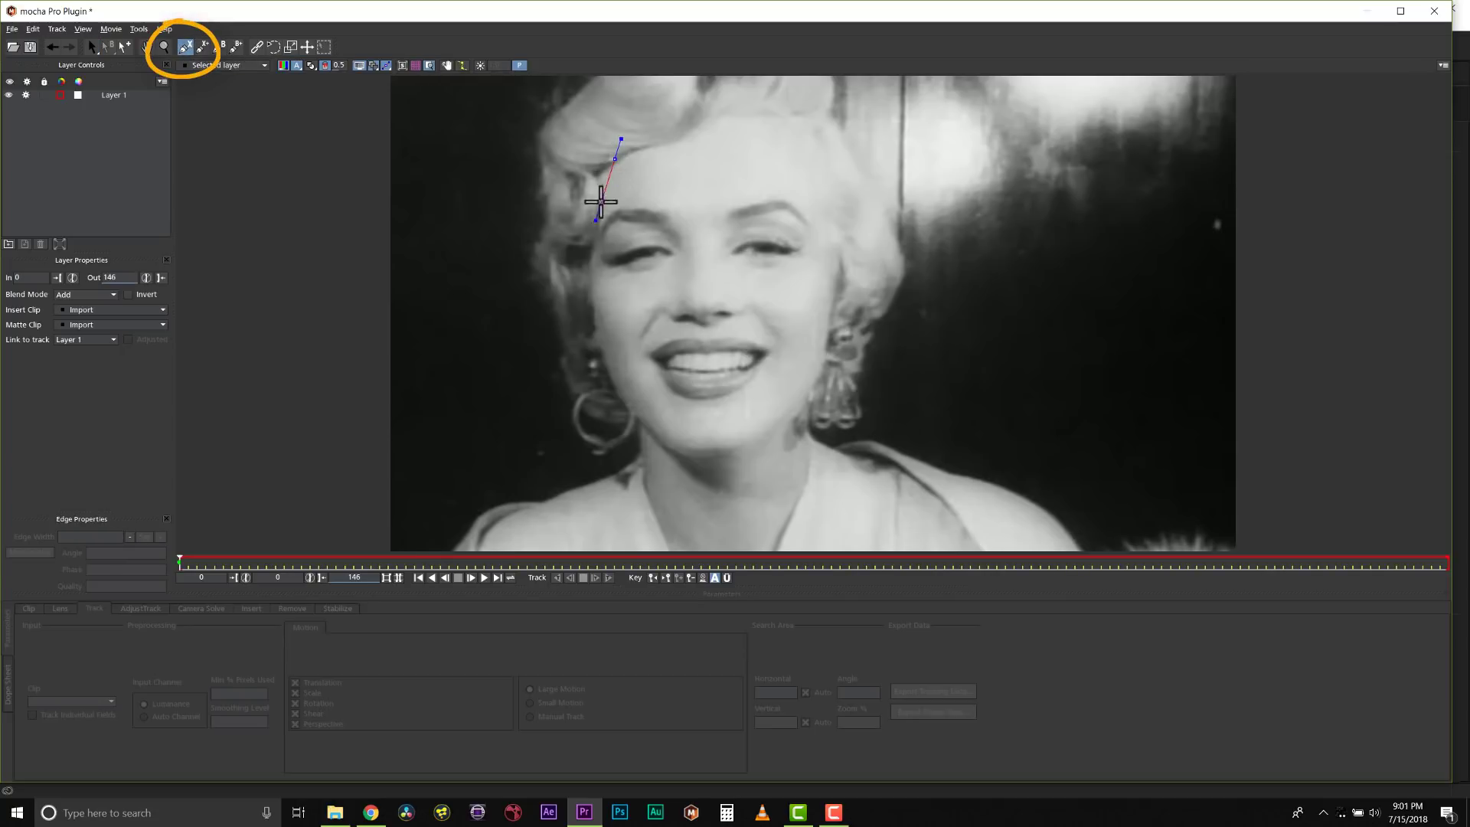
click(597, 225)
click(595, 241)
click(651, 243)
click(684, 232)
click(734, 228)
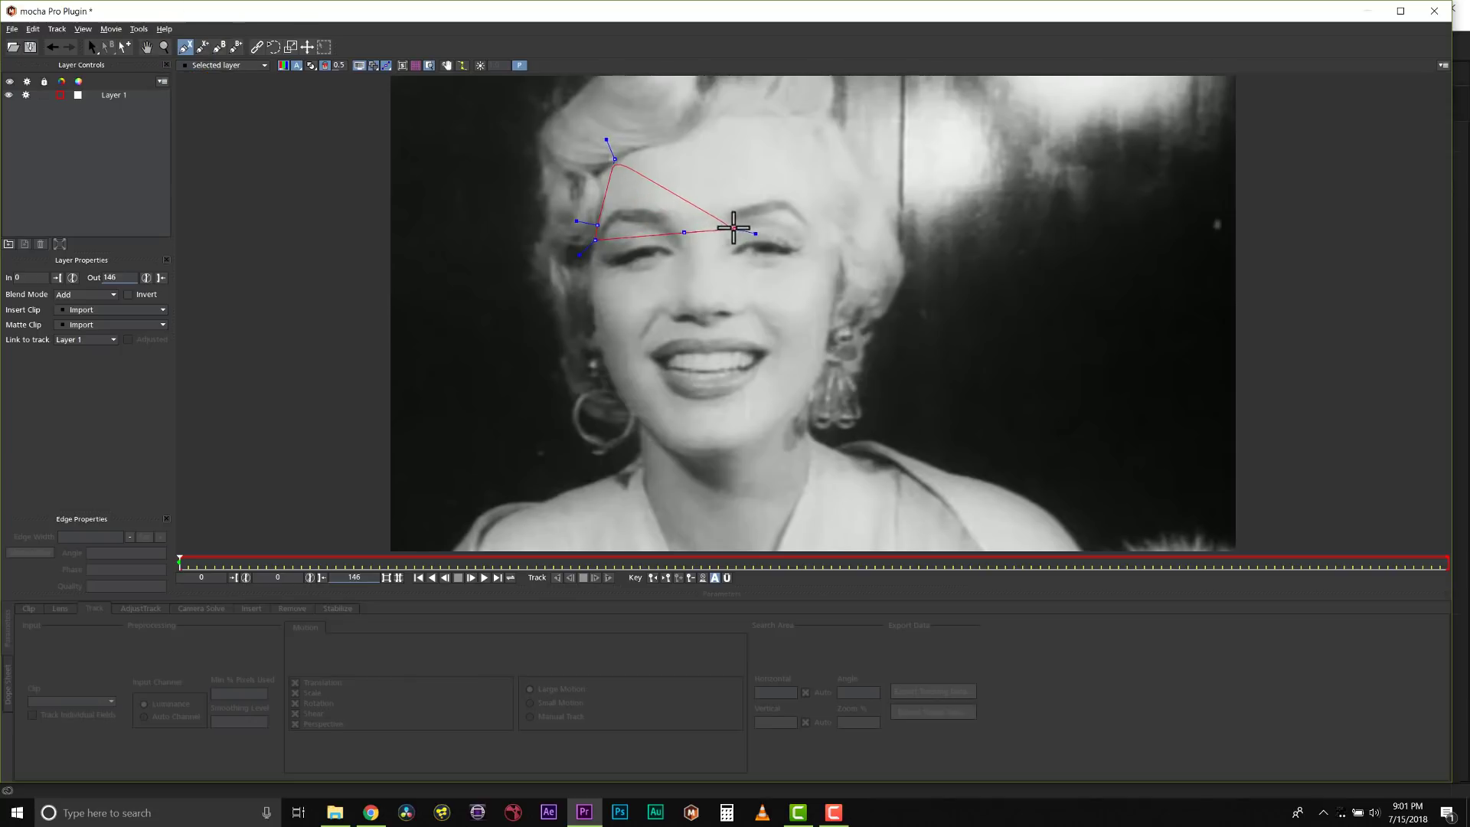
click(821, 230)
click(796, 130)
click(763, 118)
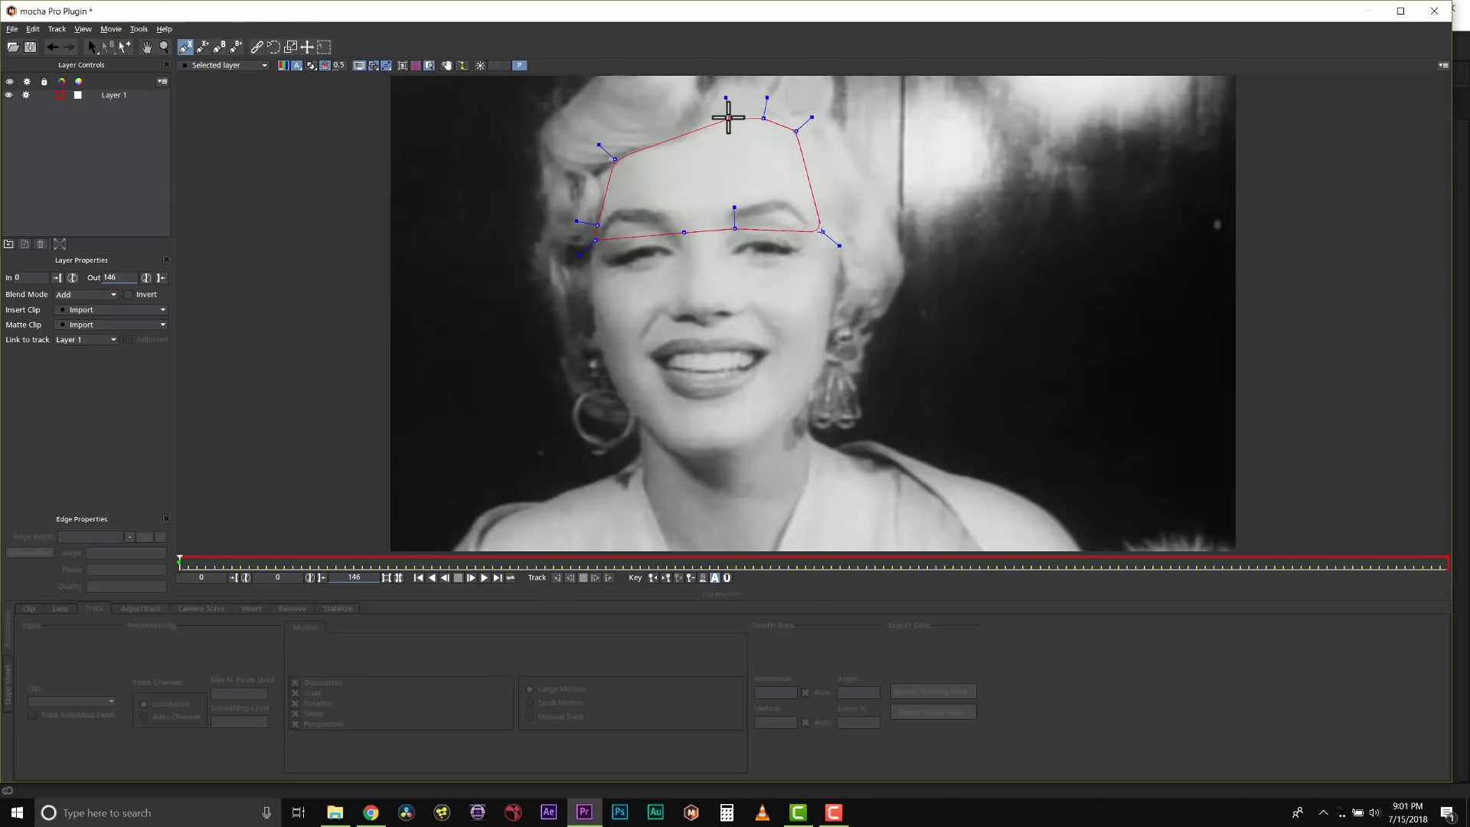
click(729, 118)
right_click(715, 153)
Adjust the forehead spline's upper points outward so the shape covers the forehead up to the hairline.
drag(730, 118, 805, 121)
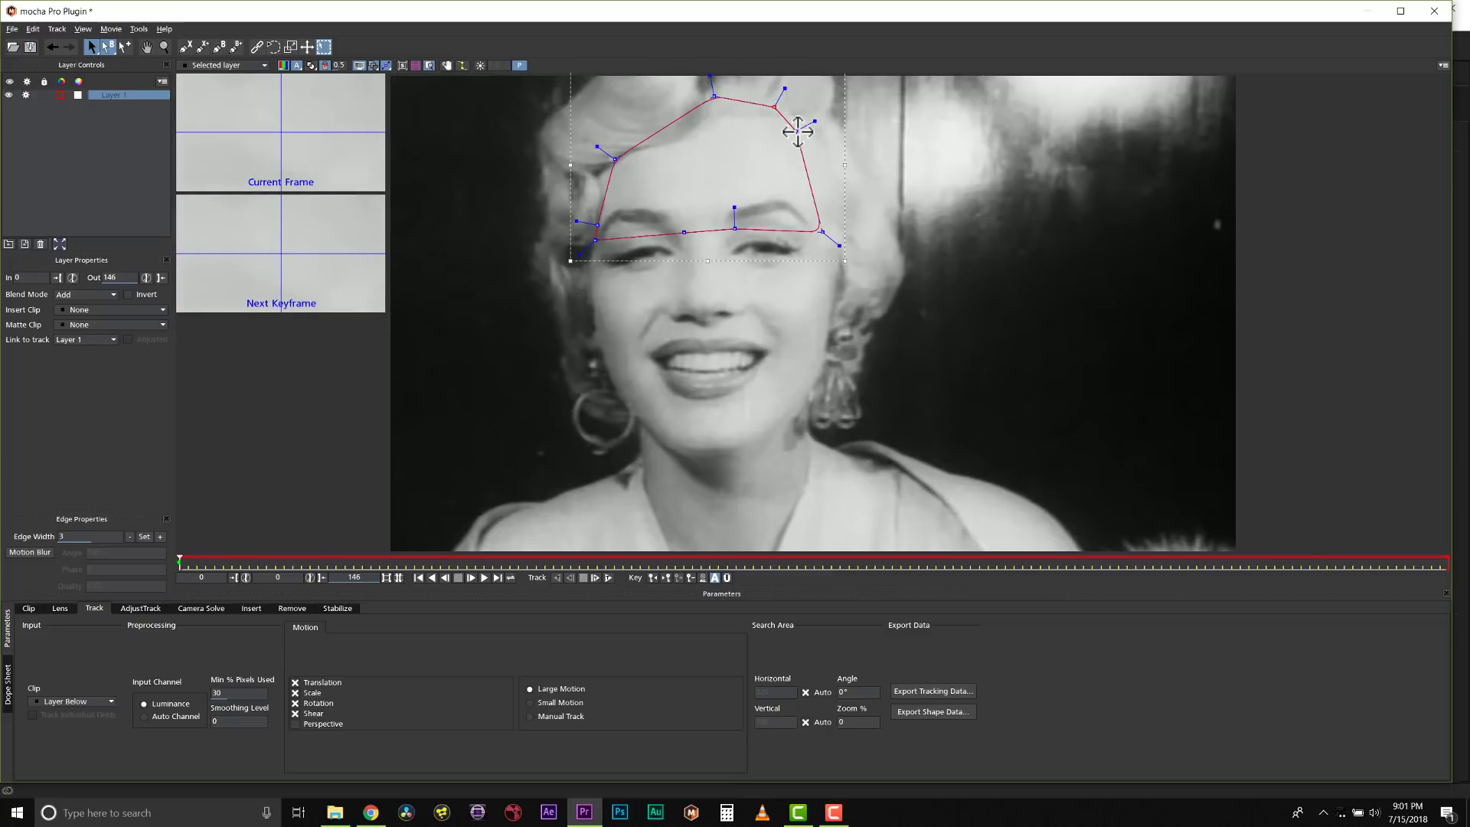
drag(614, 159, 593, 166)
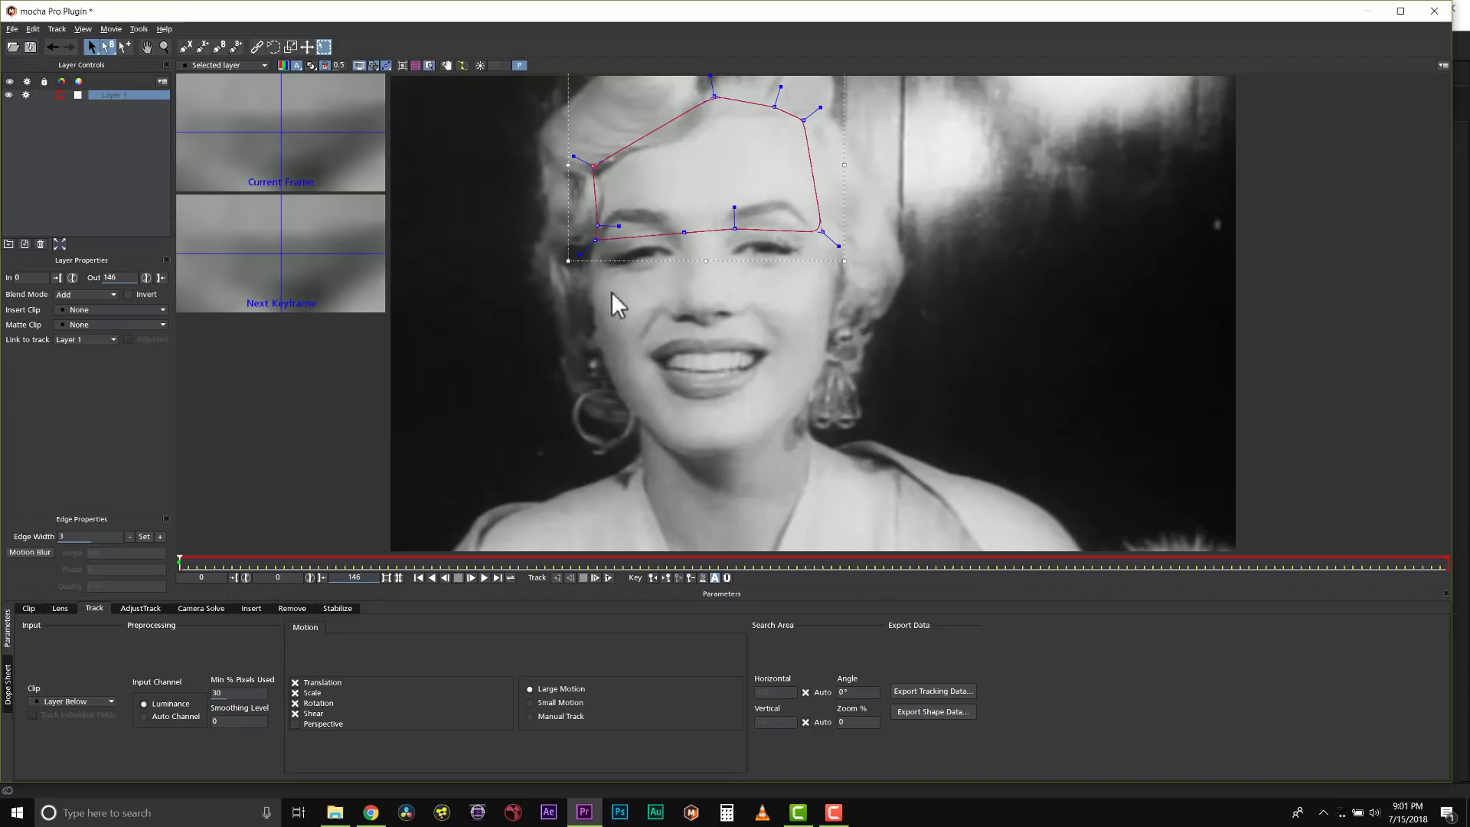
Track the forehead layer forward through the whole clip and return to frame 0.
click(430, 66)
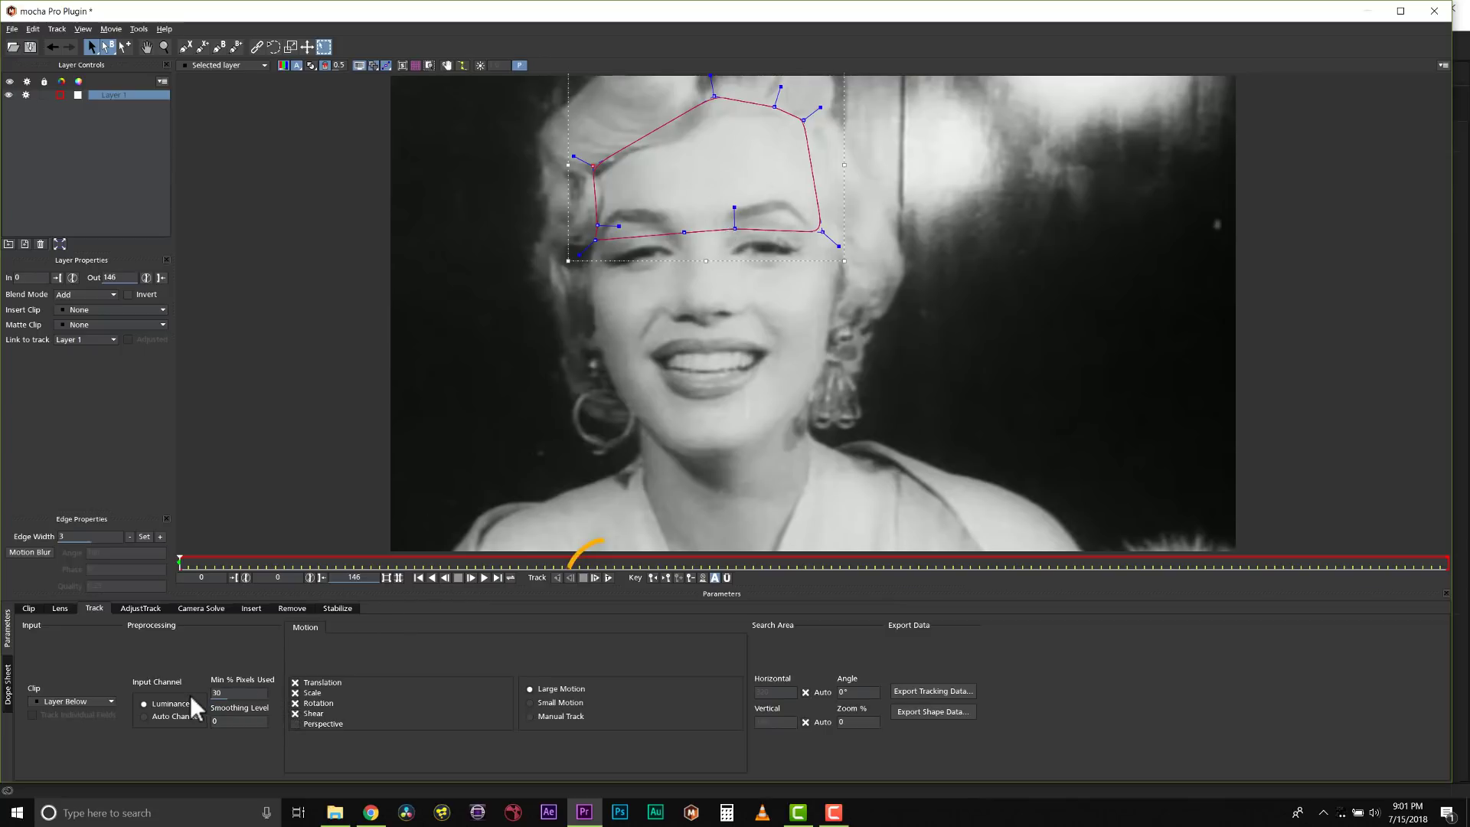
click(606, 577)
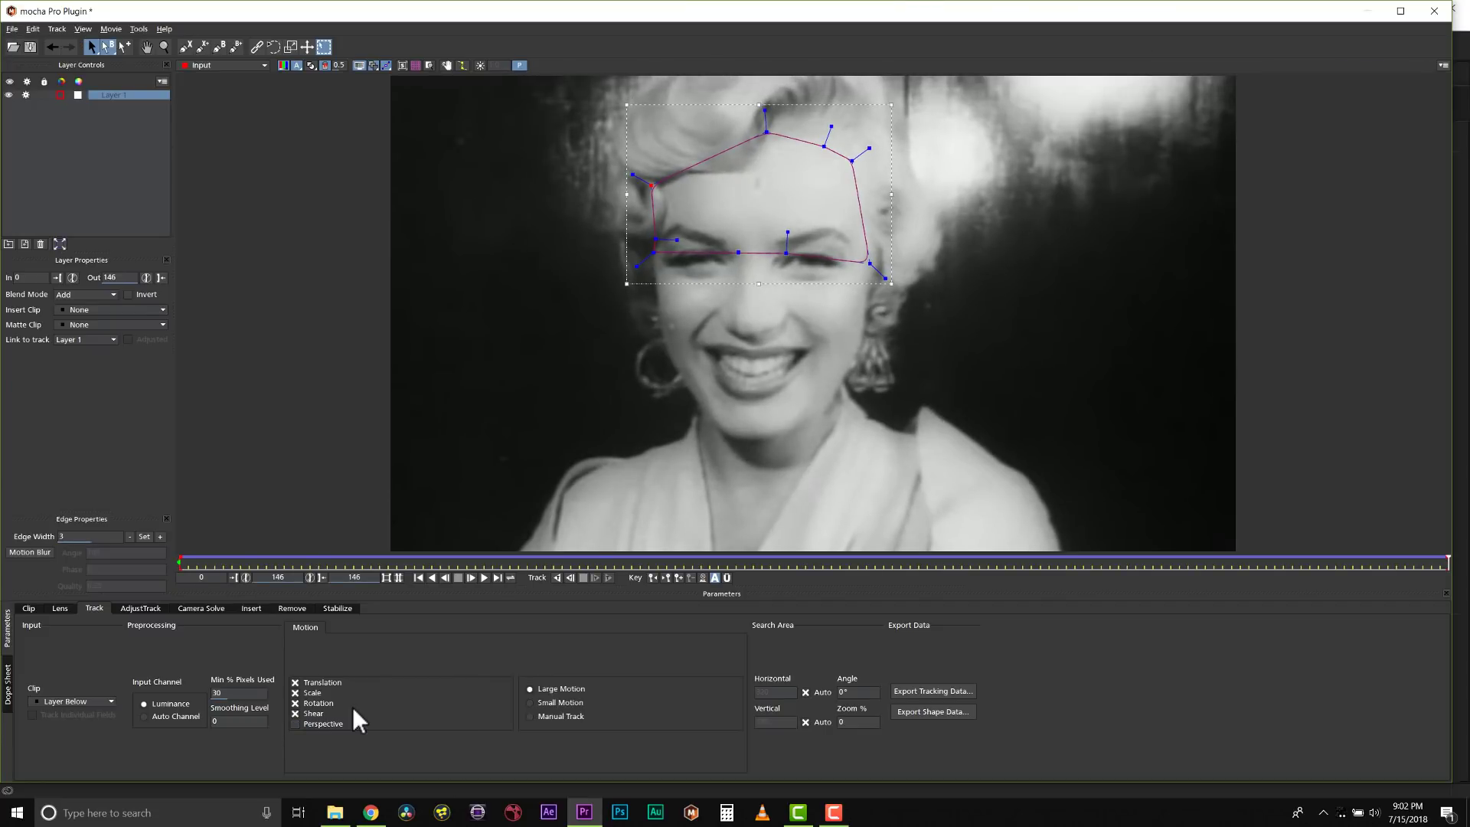
drag(1445, 561, 178, 574)
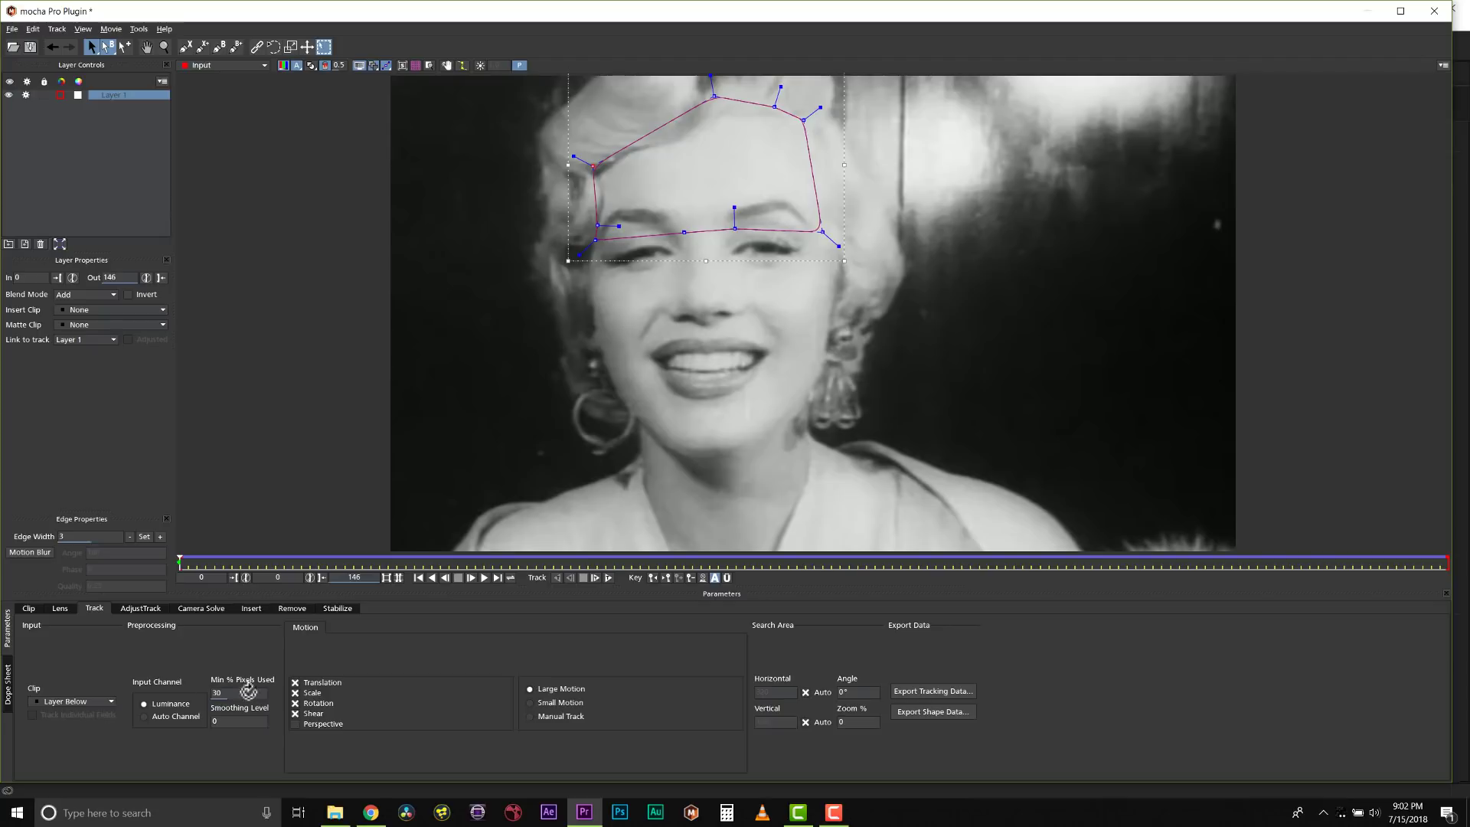
click(186, 47)
click(622, 215)
click(685, 211)
click(673, 231)
click(645, 230)
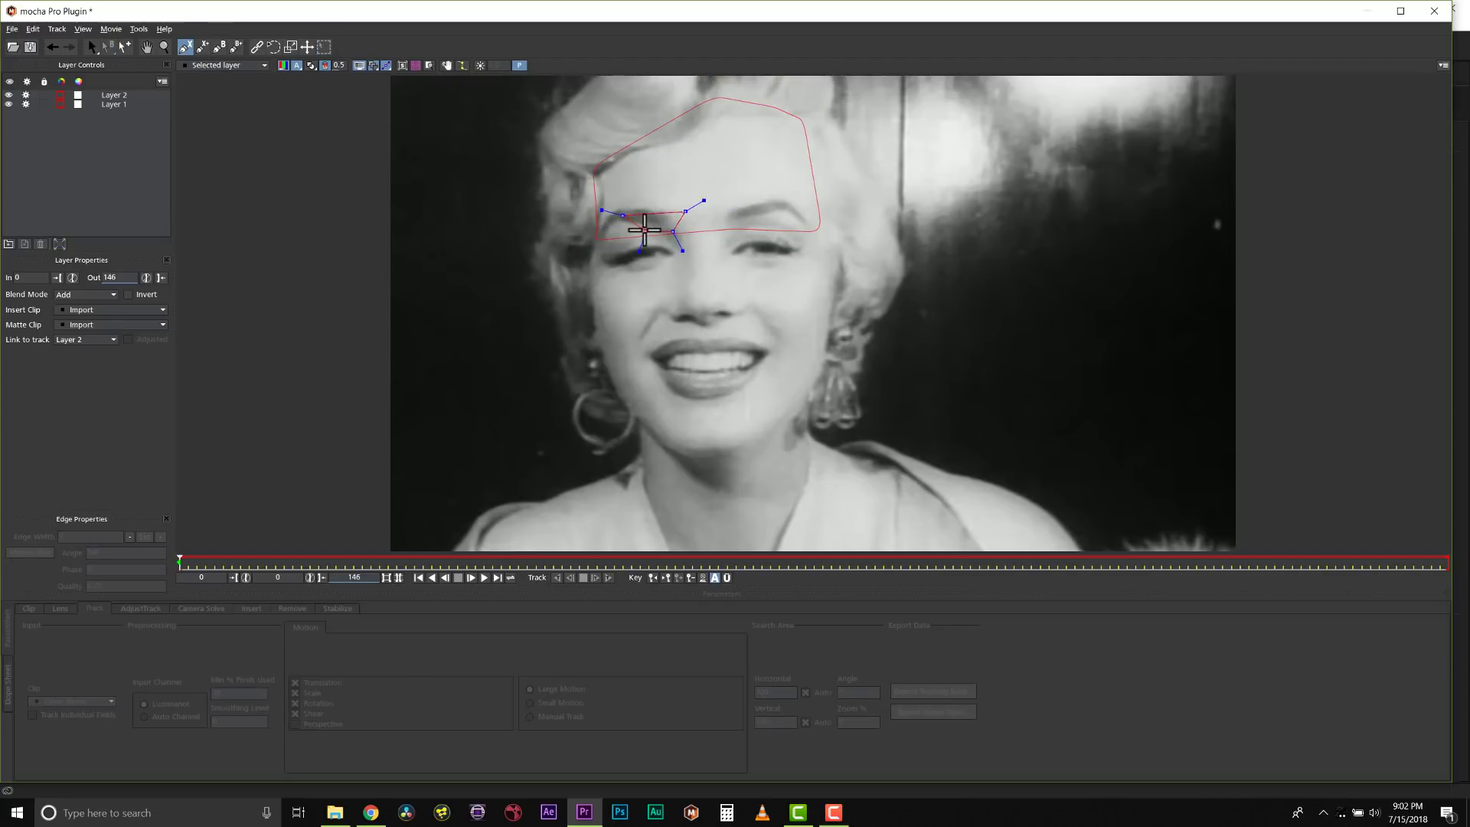
right_click(644, 230)
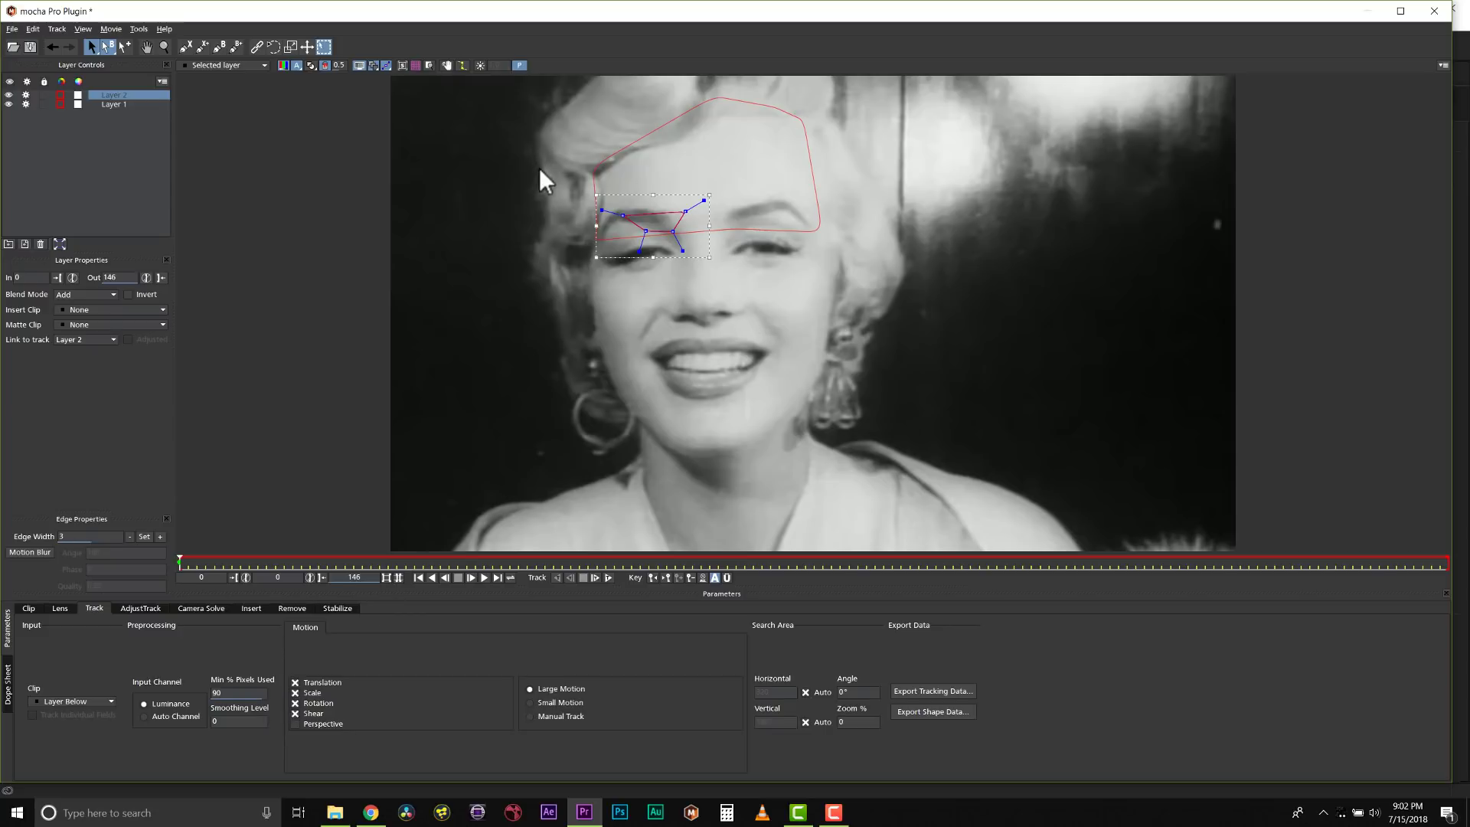
key(Delete)
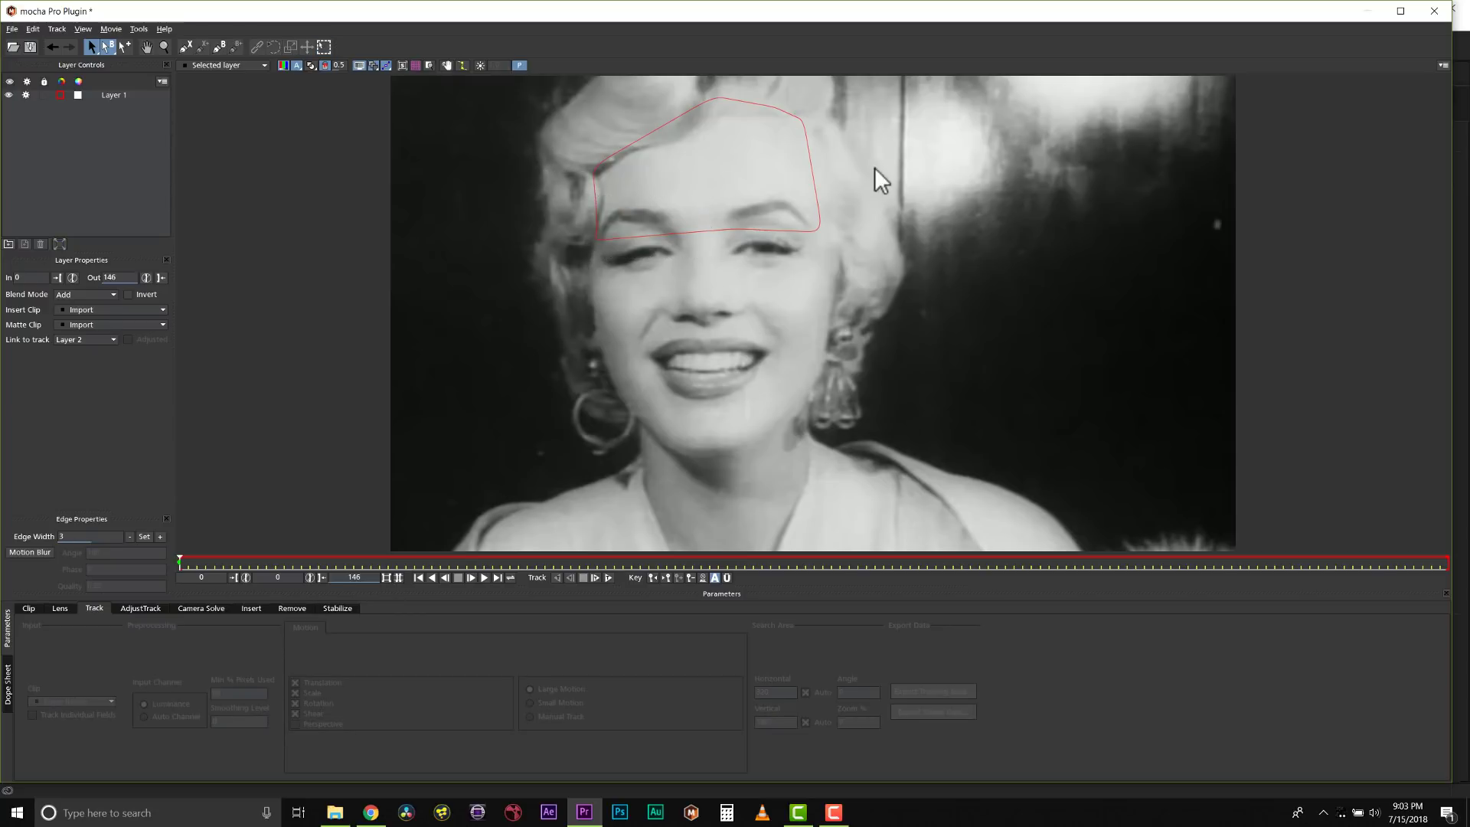
Rename the forehead layer to "forehead track", then lock and hide it.
click(710, 81)
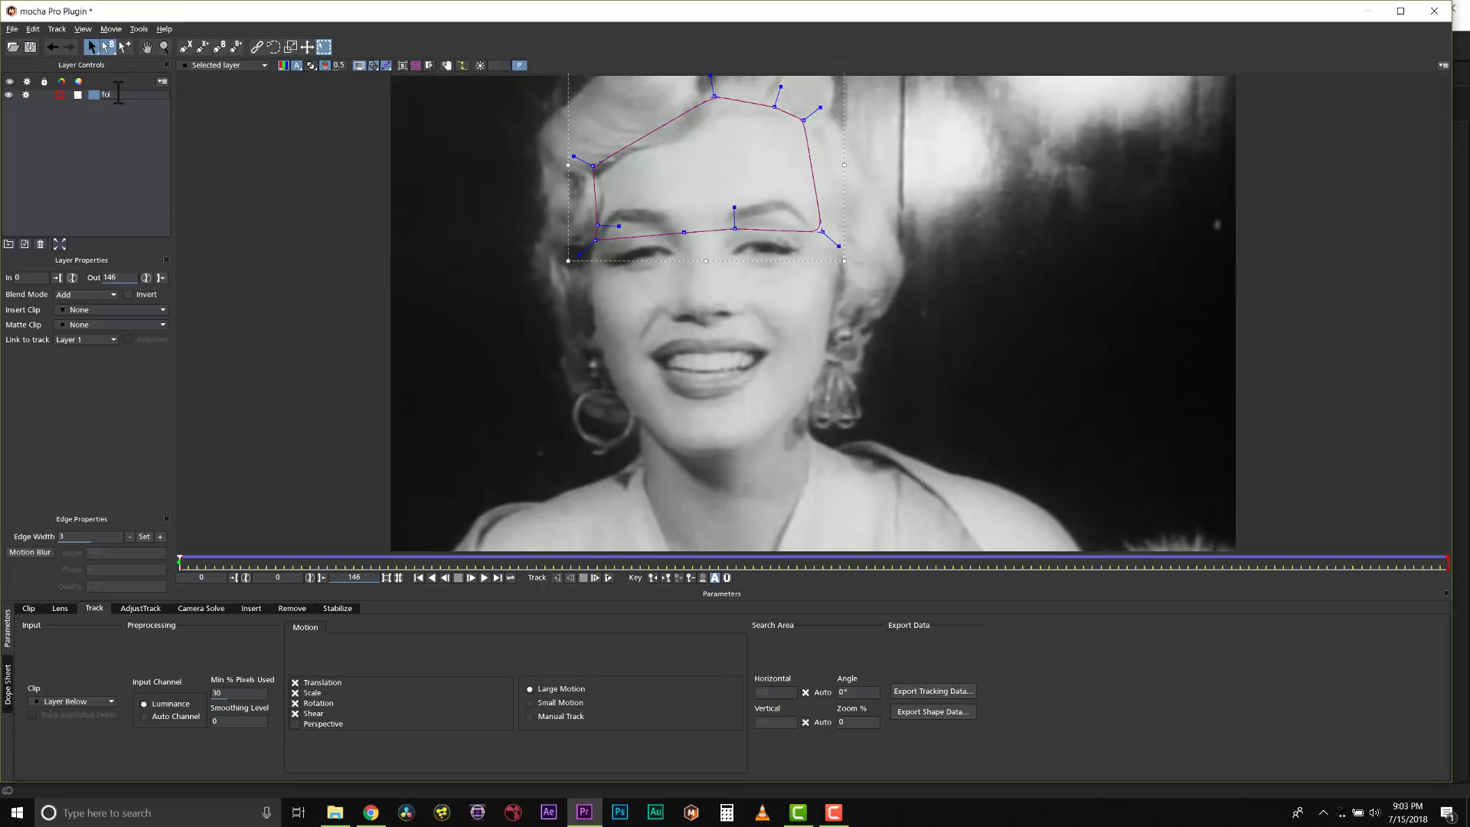
text(track)
click(47, 99)
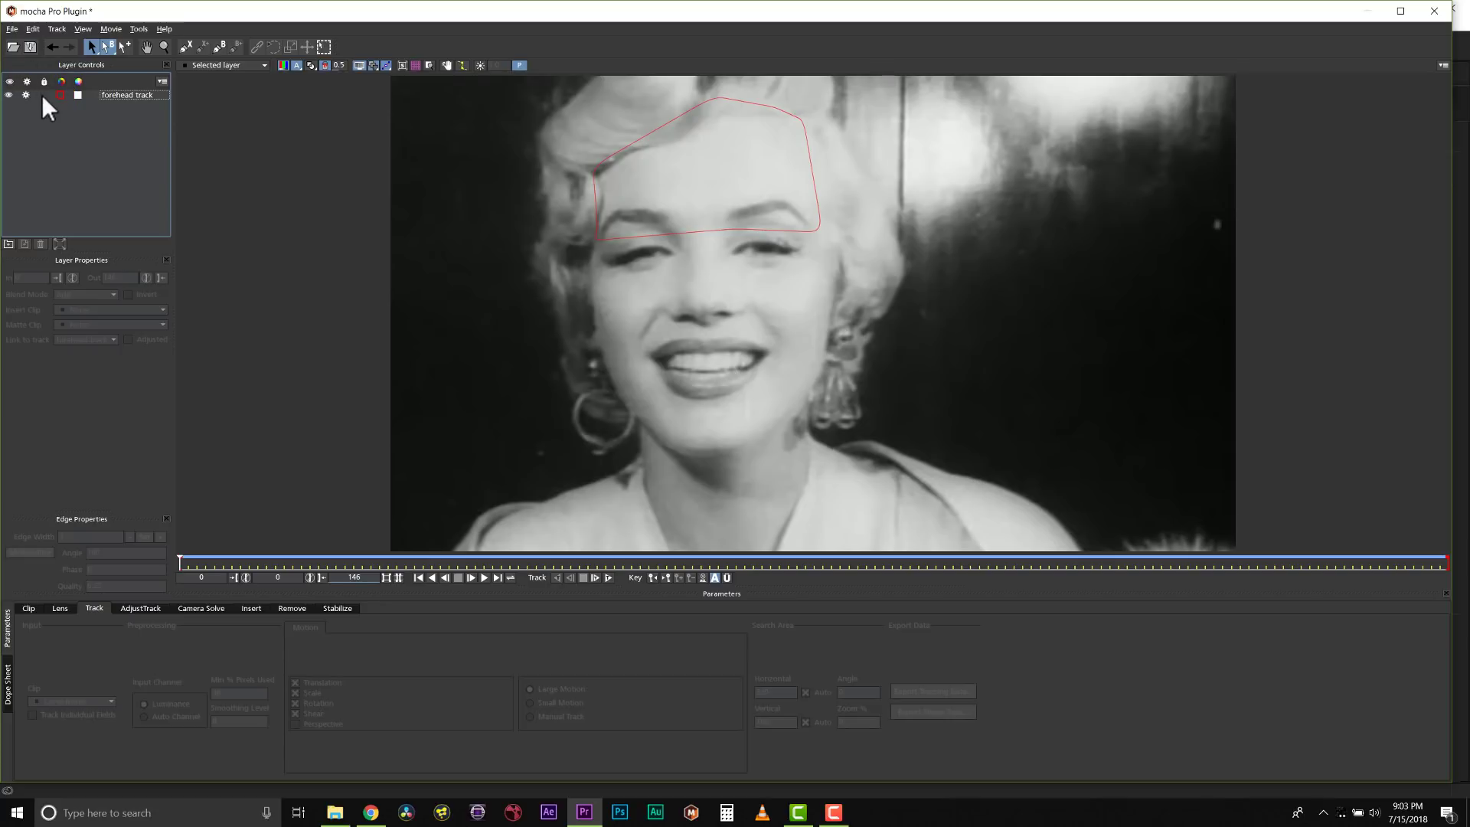
click(8, 95)
Draw a closed X-spline on a new layer around the eyebrow on the image's left side.
click(186, 46)
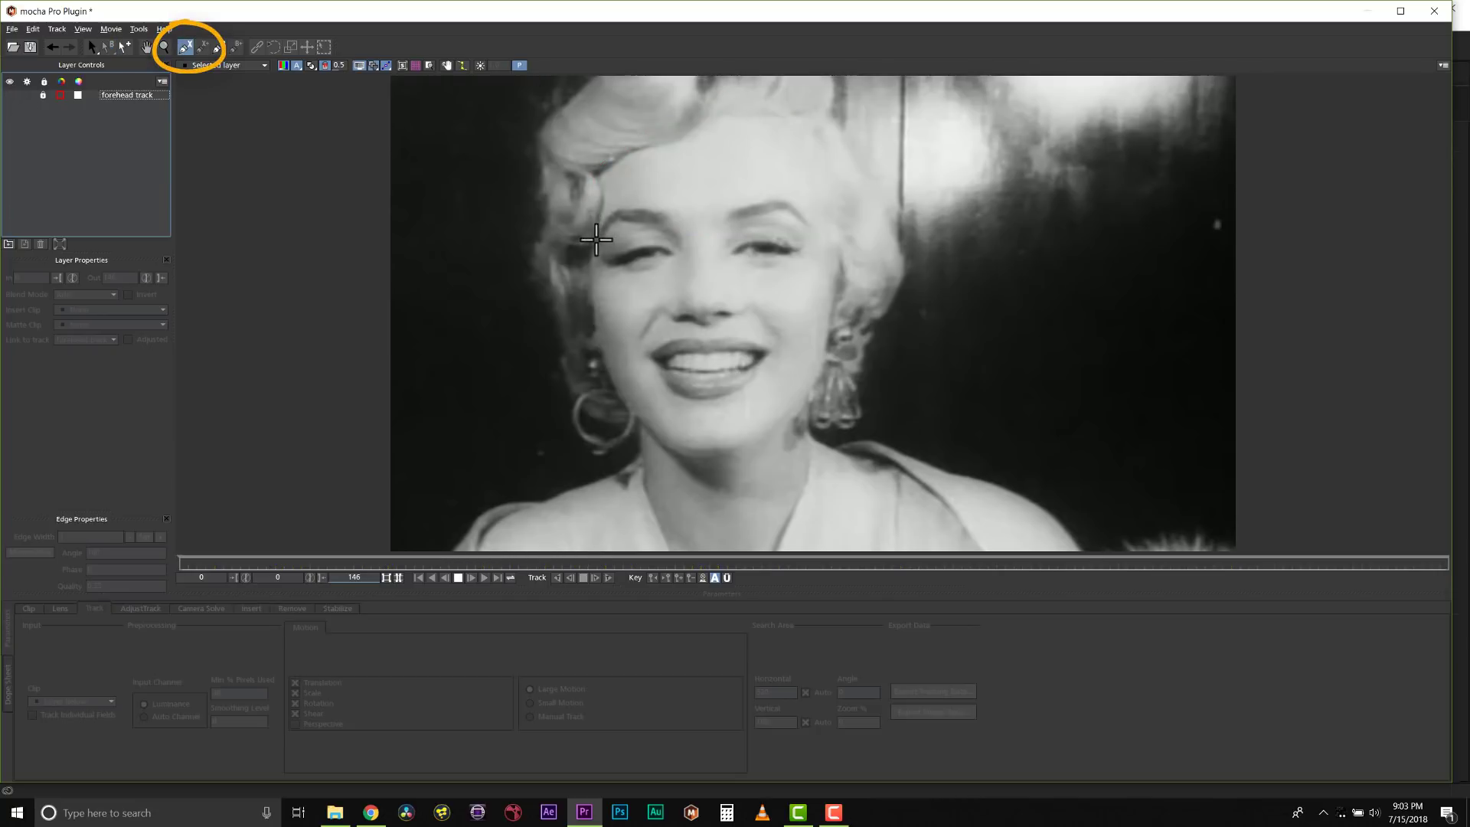
click(597, 242)
click(605, 218)
click(616, 202)
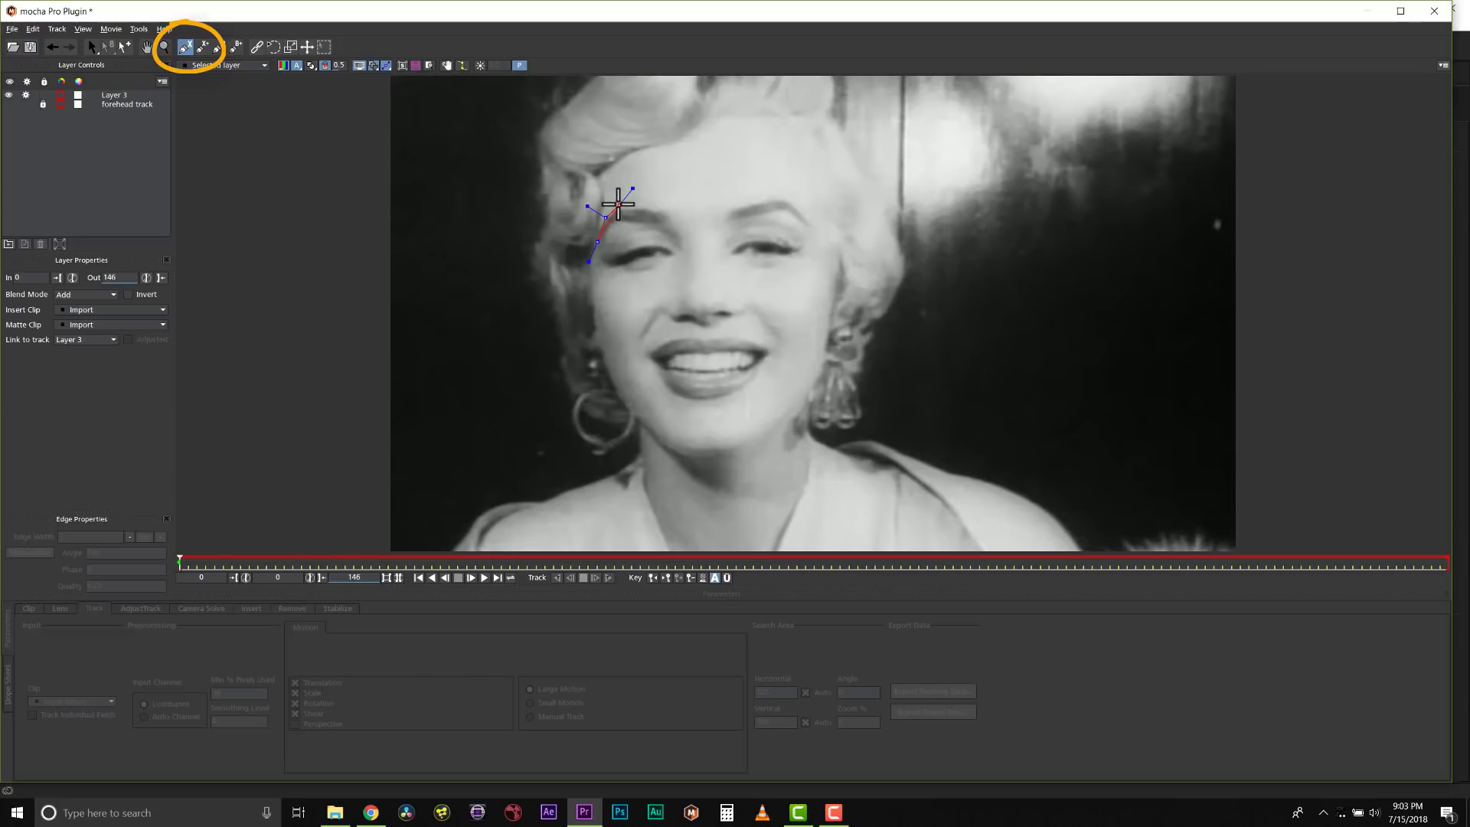
click(646, 205)
click(663, 208)
click(667, 216)
click(660, 222)
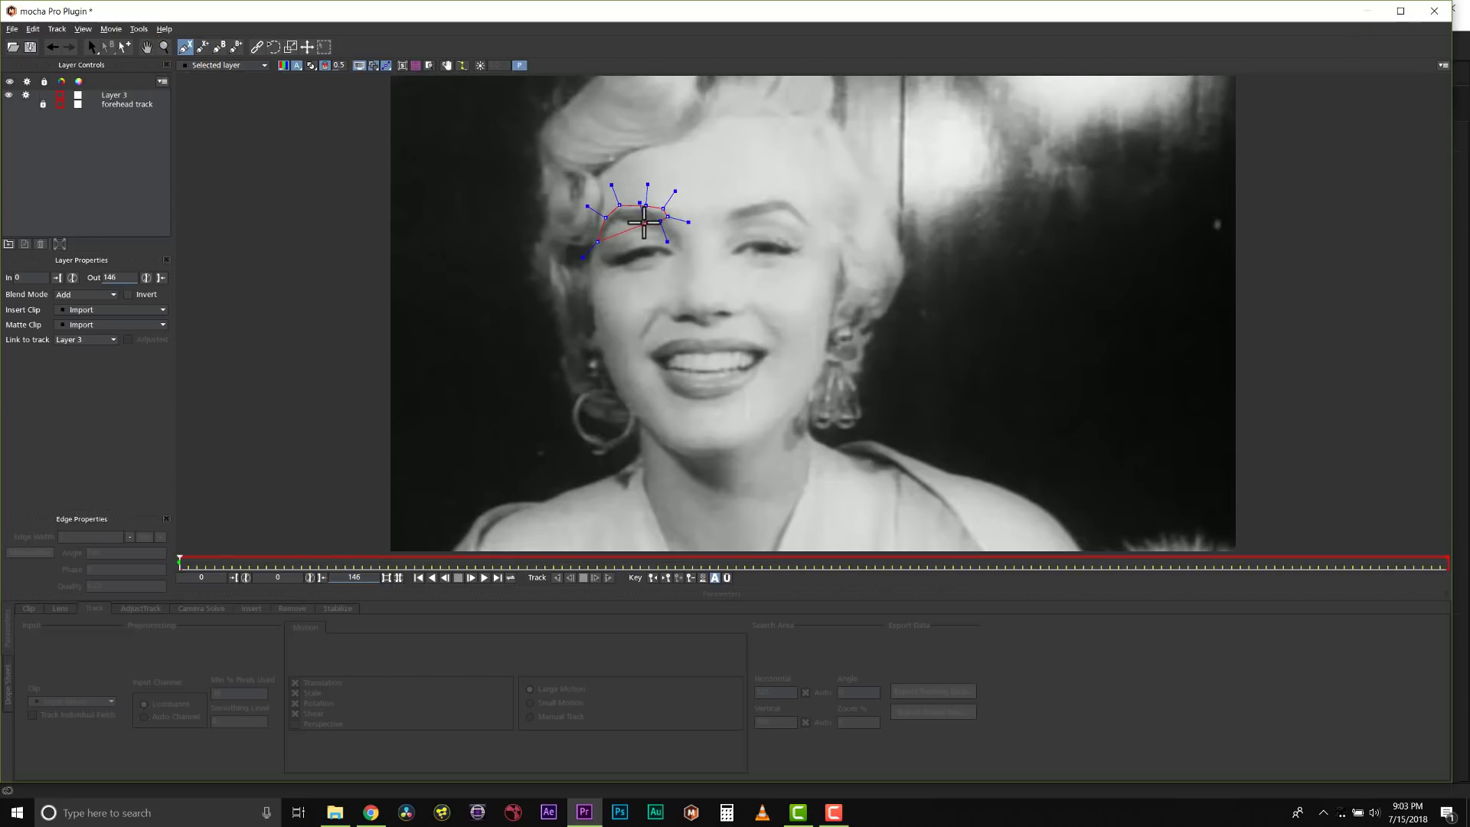
click(642, 223)
click(620, 218)
right_click(616, 223)
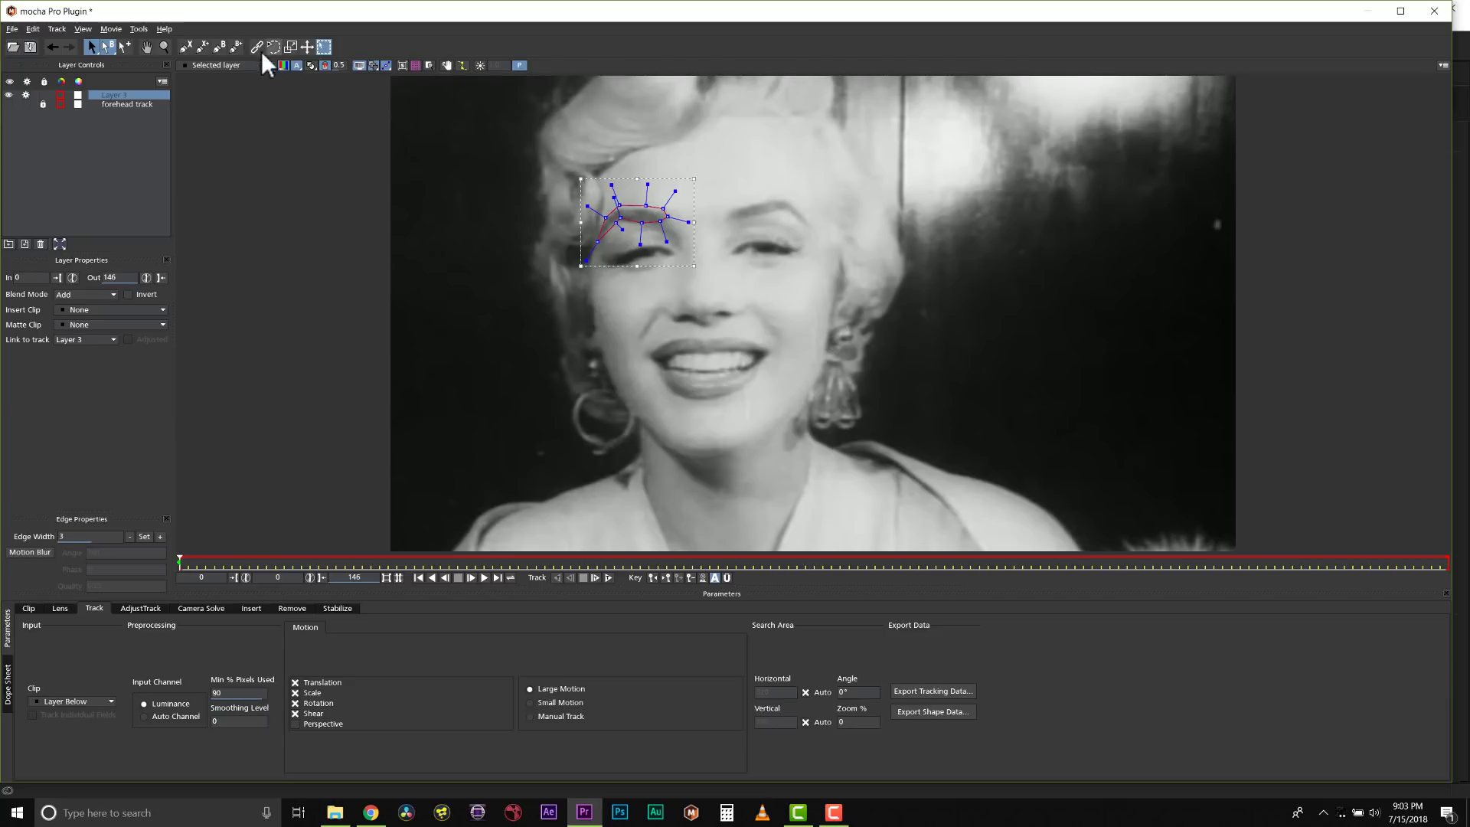
Add a second closed X-spline to the same layer around the eyebrow on the image's right side.
click(184, 43)
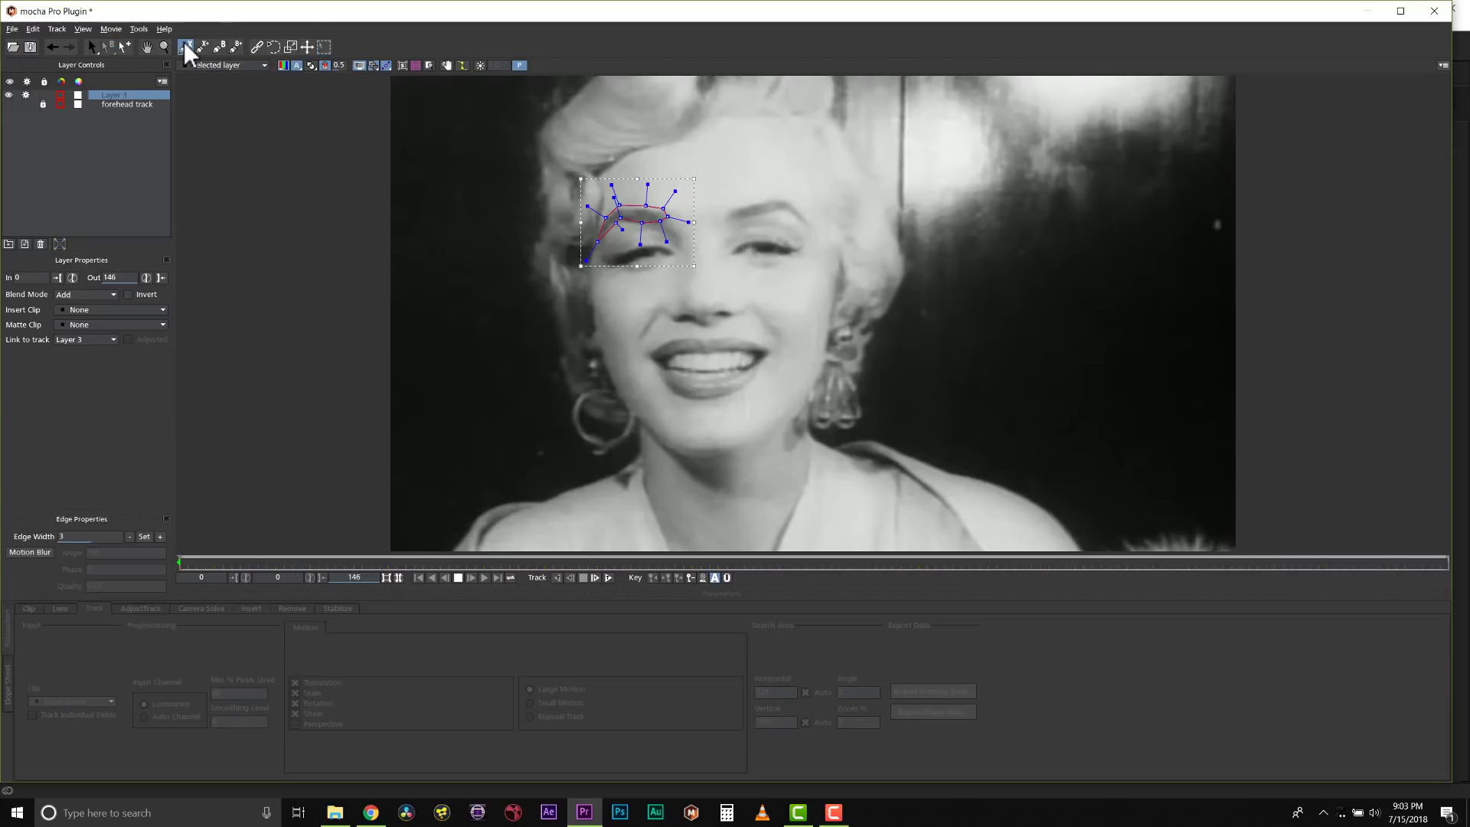
click(201, 47)
click(727, 206)
click(733, 218)
click(756, 215)
click(783, 209)
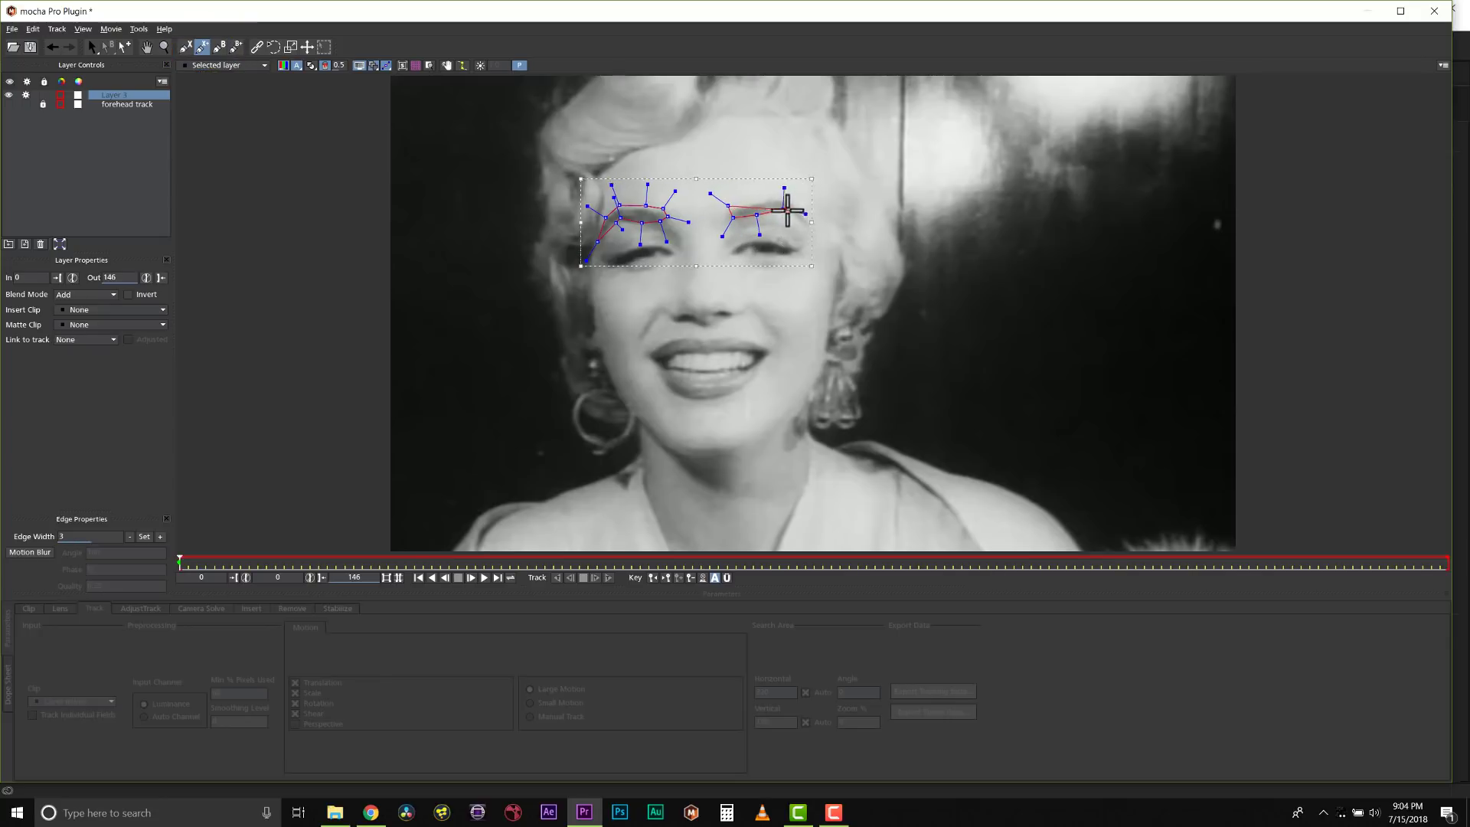
click(816, 233)
click(805, 216)
click(786, 197)
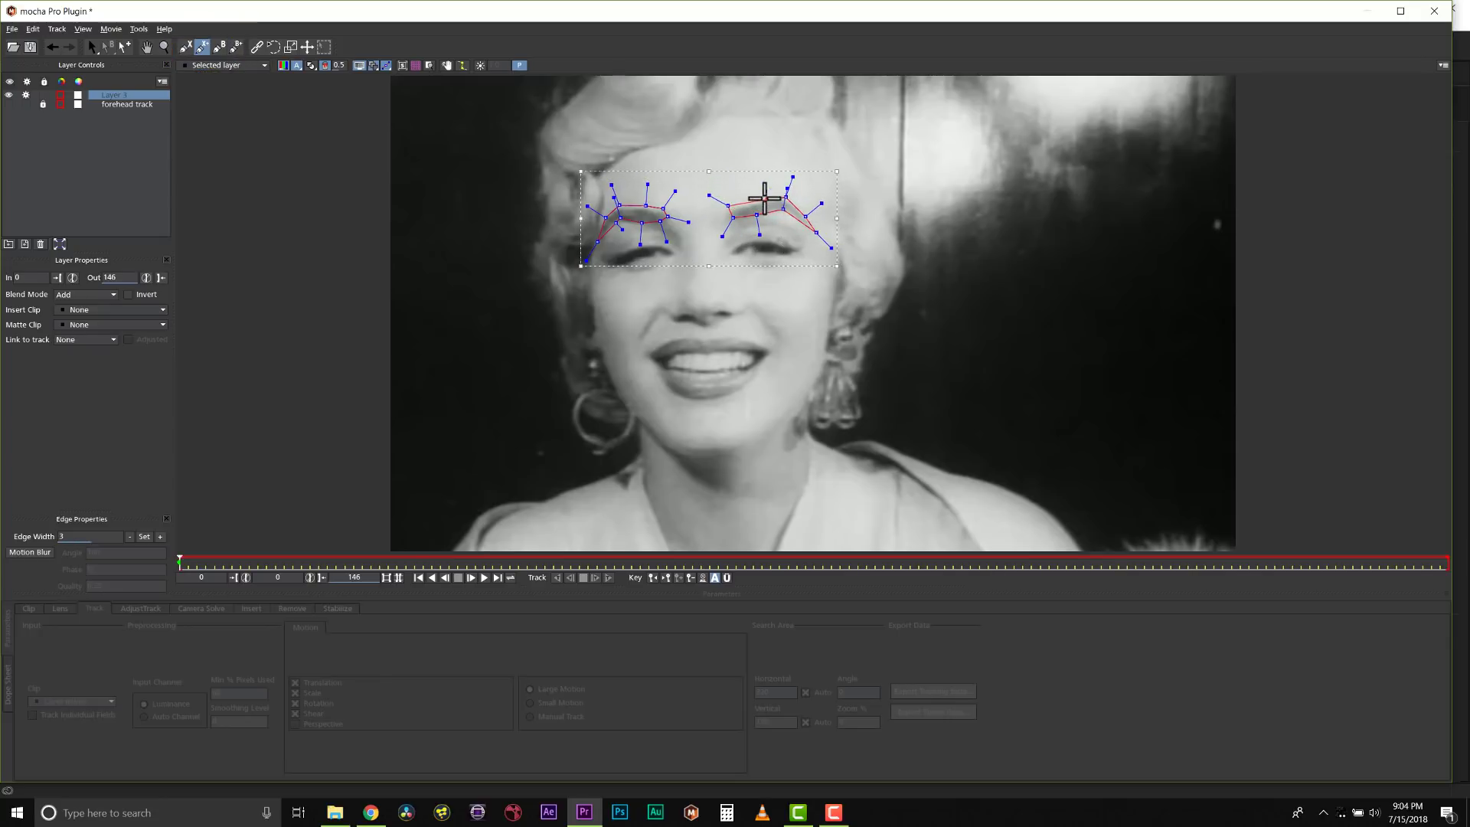
click(765, 199)
right_click(753, 203)
Refine the spline points and tangent handles of both eyebrow shapes so they follow the brow outlines closely.
drag(468, 118, 924, 322)
drag(821, 201, 835, 251)
mouse_move(712, 202)
mouse_down()
mouse_move(748, 250)
mouse_move(659, 187)
mouse_move(672, 236)
mouse_move(676, 205)
mouse_move(692, 209)
mouse_up()
mouse_move(662, 230)
mouse_down()
mouse_move(670, 246)
mouse_move(671, 215)
mouse_up()
drag(663, 208, 658, 209)
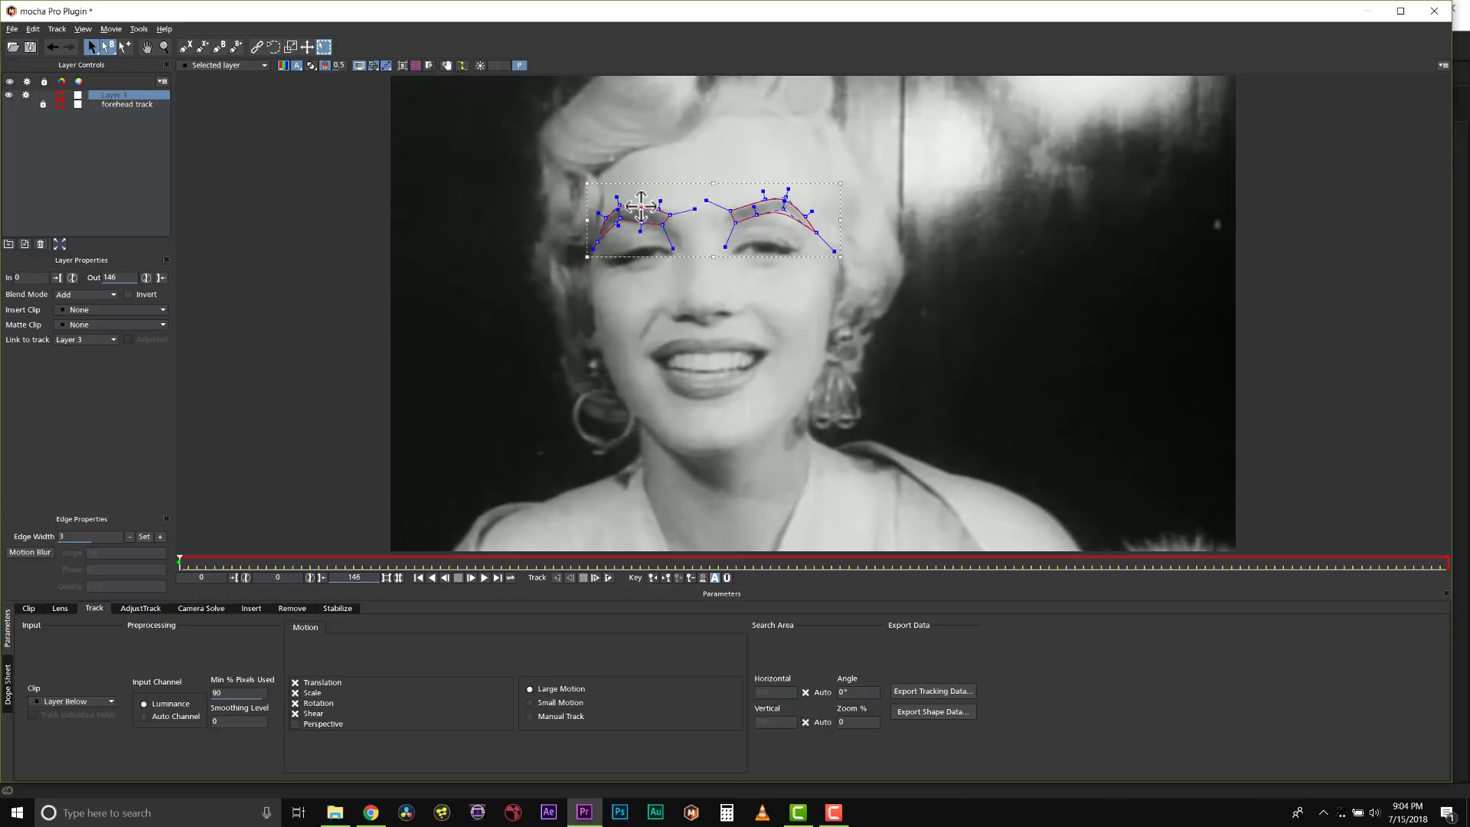
drag(592, 249, 584, 266)
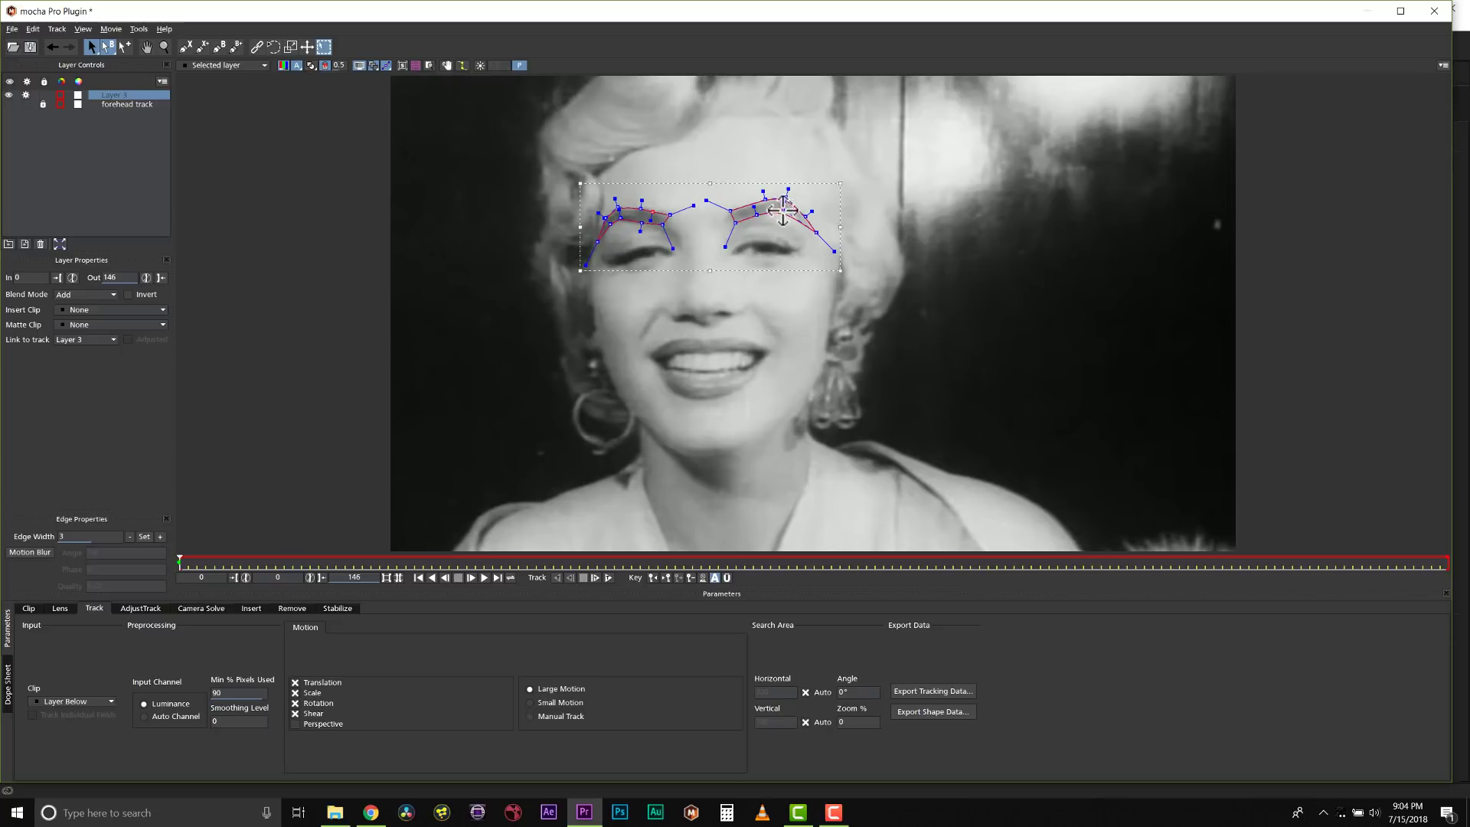
Rename the eyebrow layer to "eyebrow roto" and link it to the forehead track.
double_click(125, 94)
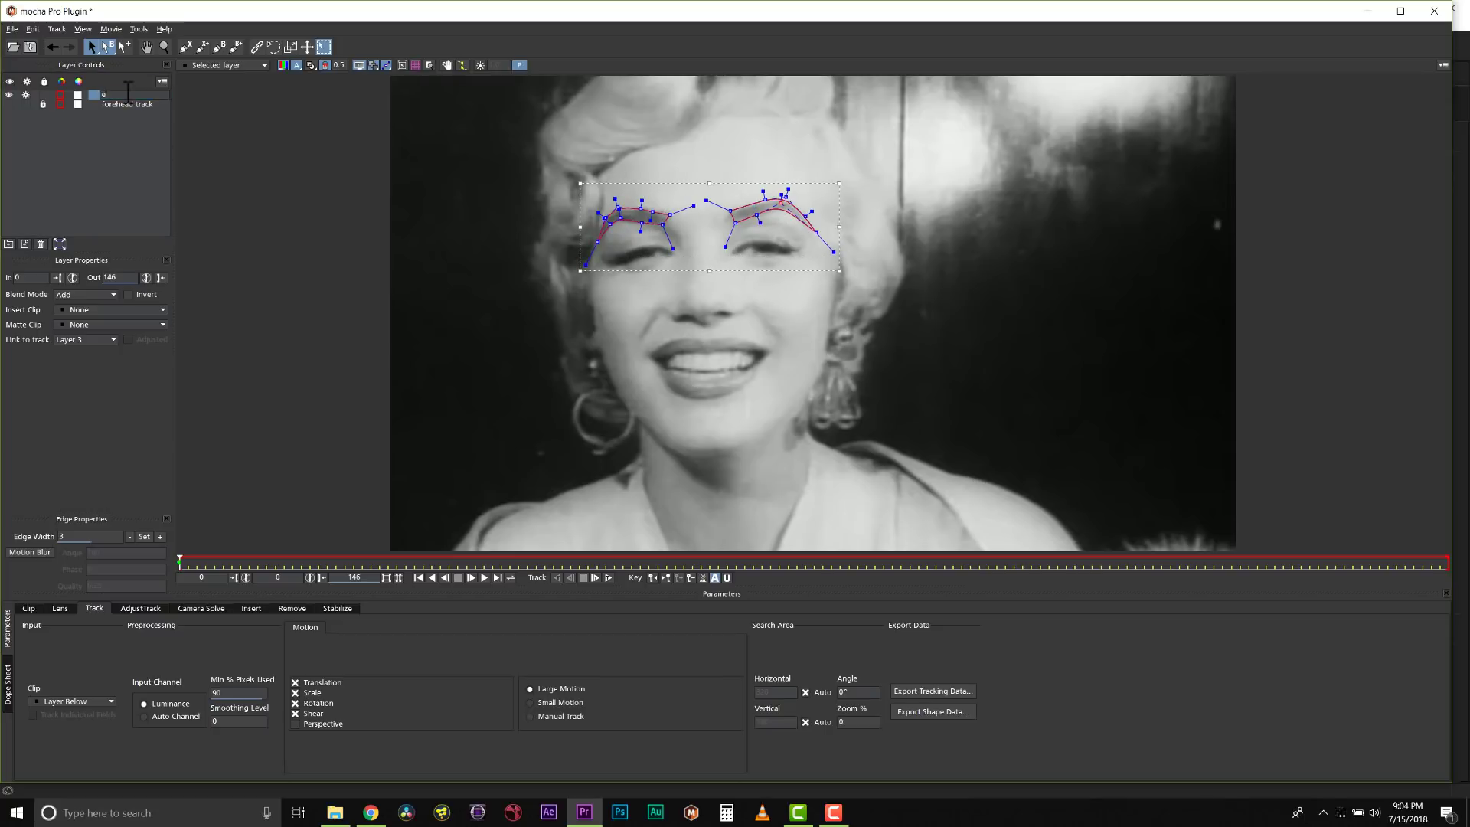
text(eyebrow l)
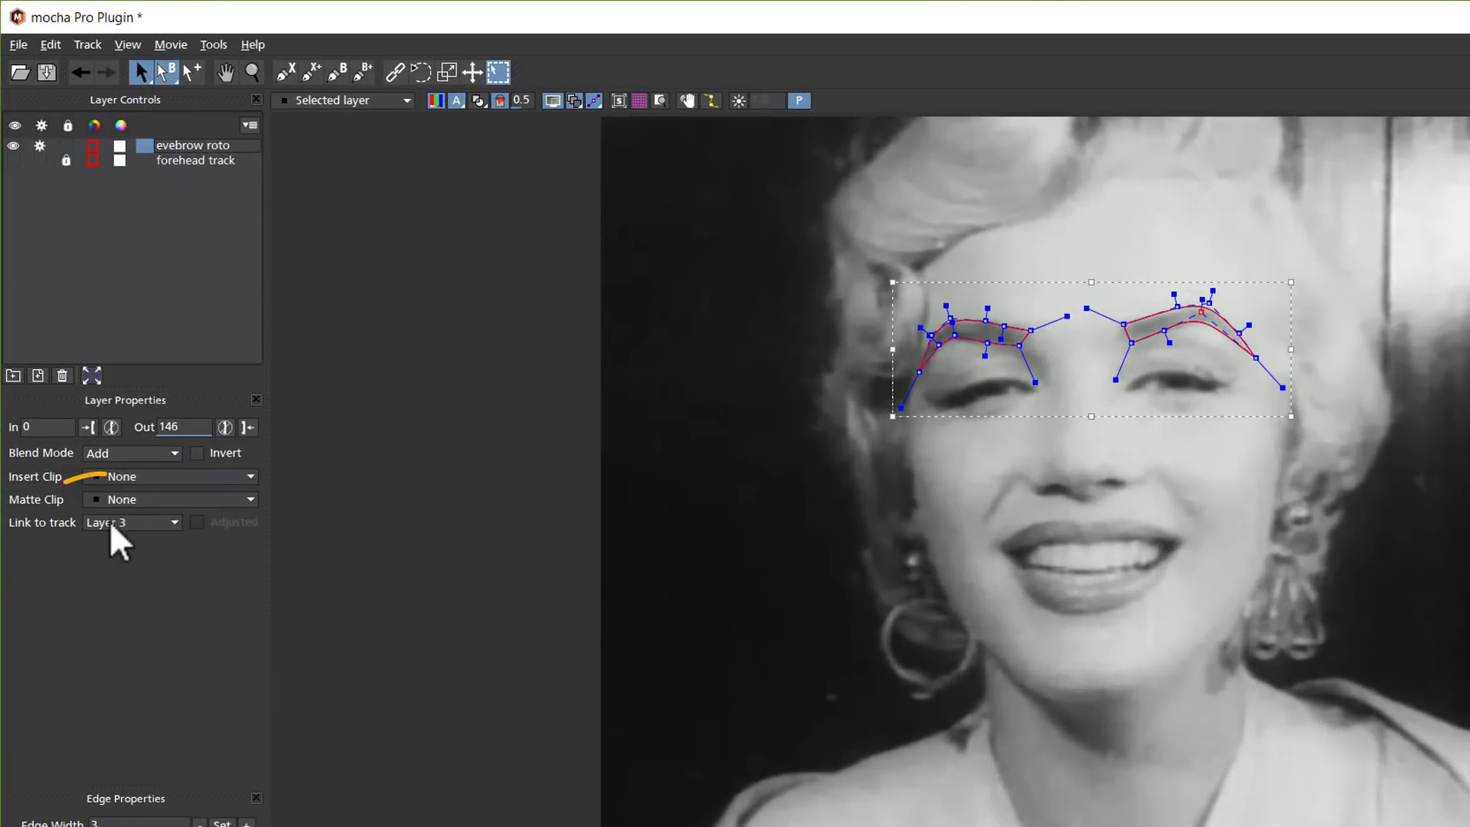
click(77, 339)
click(128, 565)
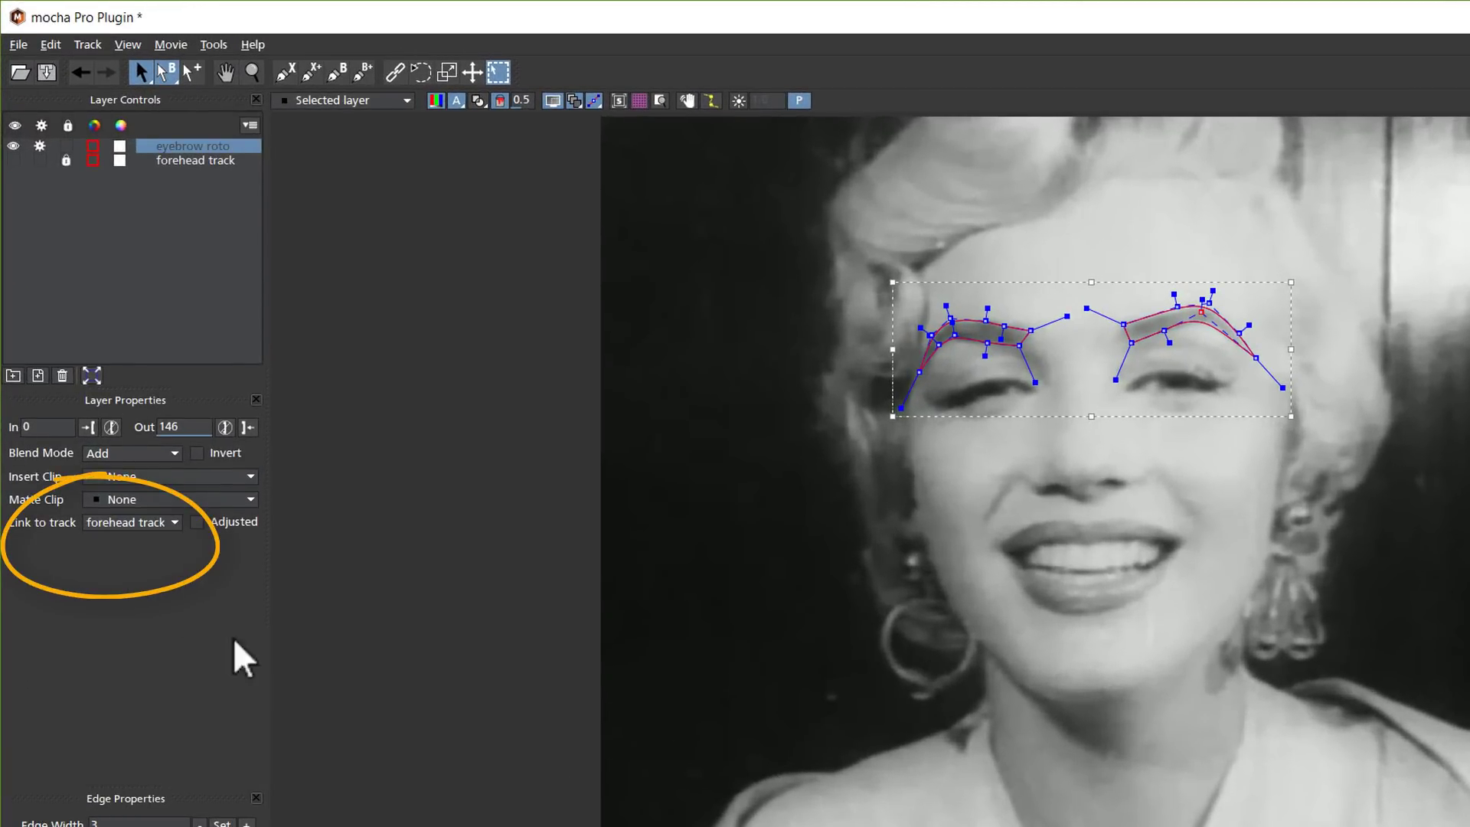
At frame 146, nudge the eyebrow spline points to fit both brows again.
drag(229, 691, 1155, 540)
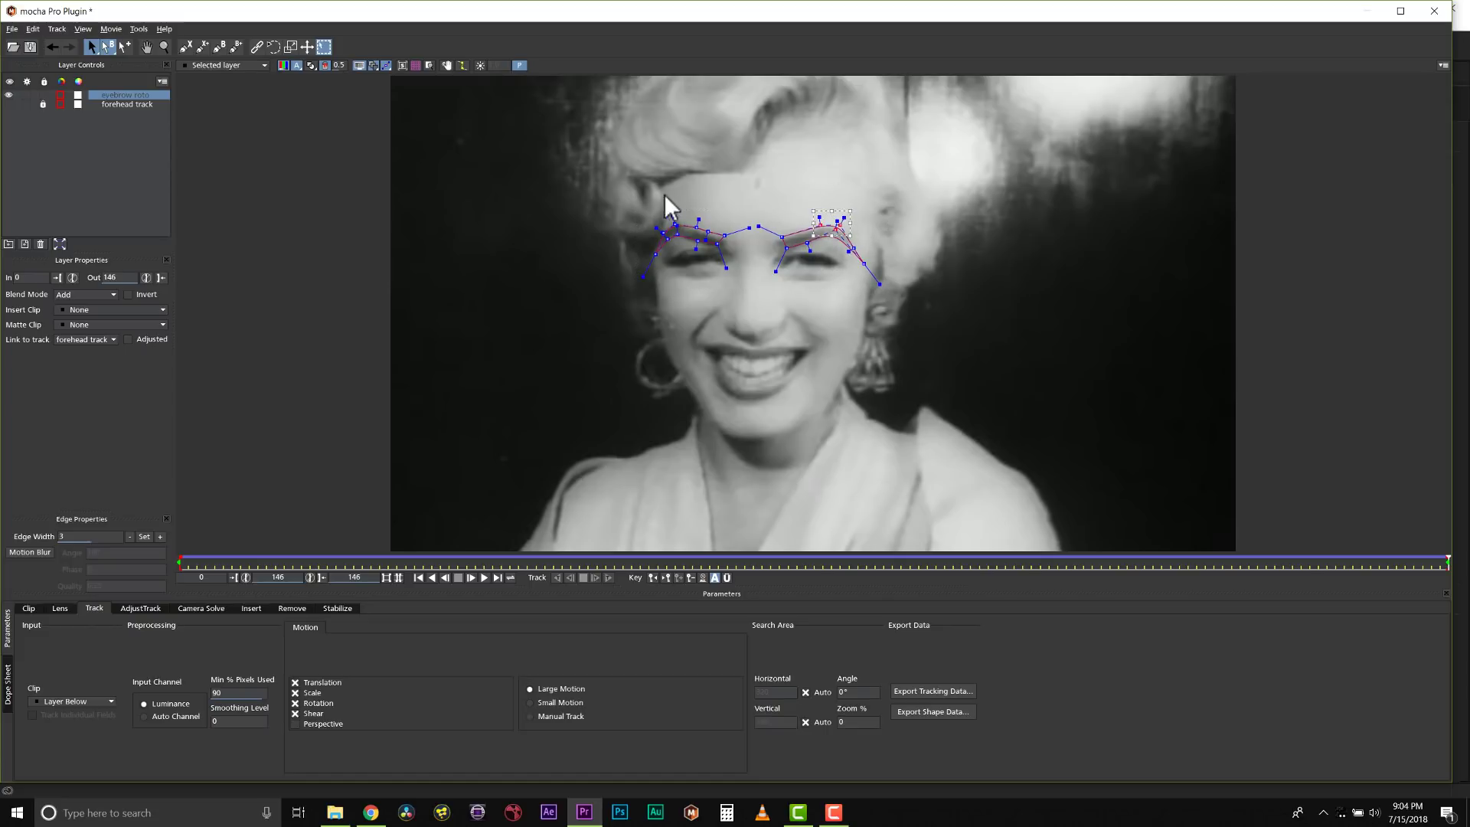
drag(670, 197, 665, 194)
key(Down)
key(Down)
key(Left)
click(781, 237)
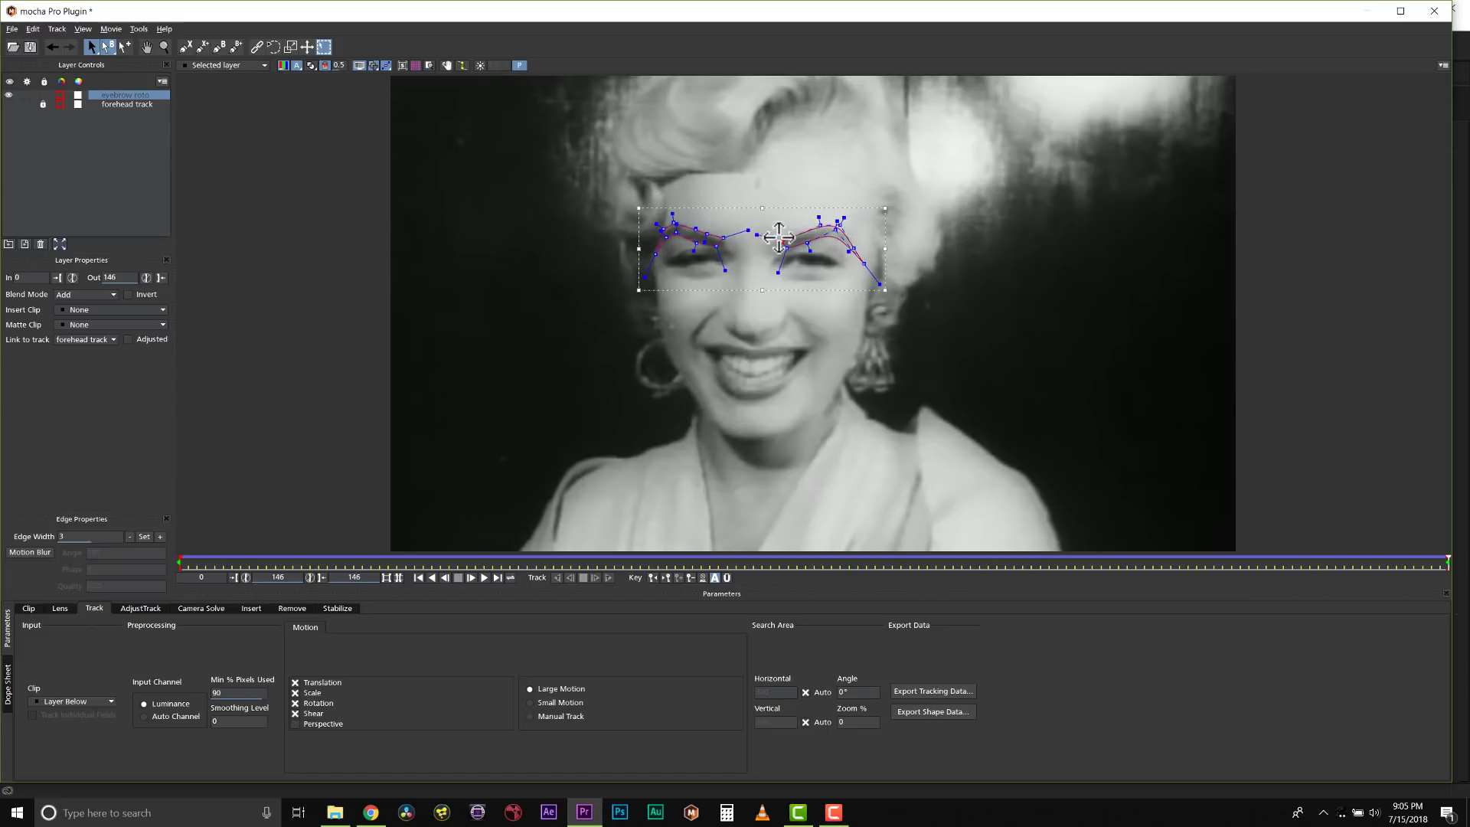
At frame 77, reshape the eyebrow splines to match the raised brows and play the shot back to check them.
drag(1447, 566, 849, 558)
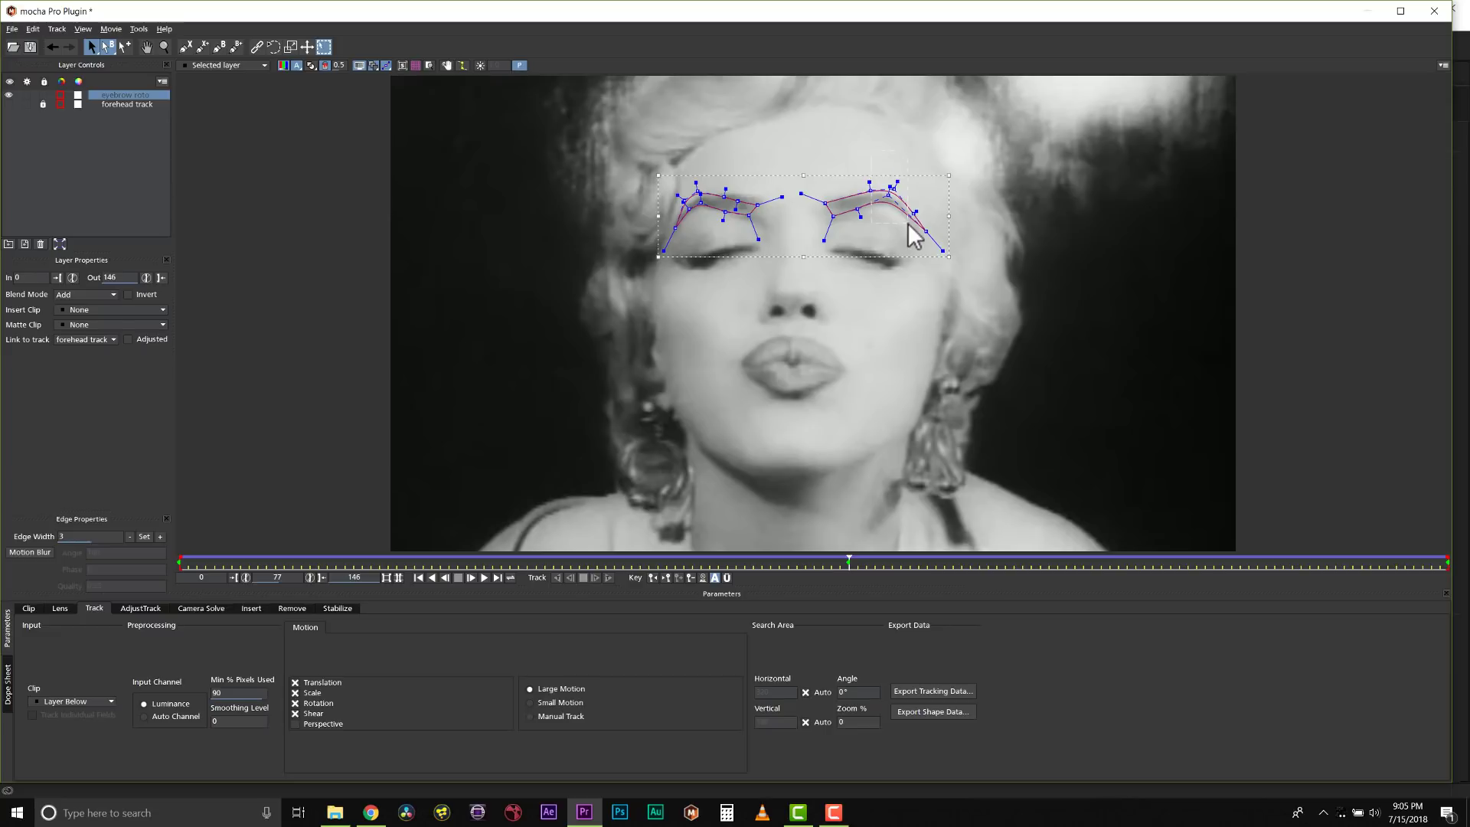
click(892, 191)
drag(758, 205, 766, 195)
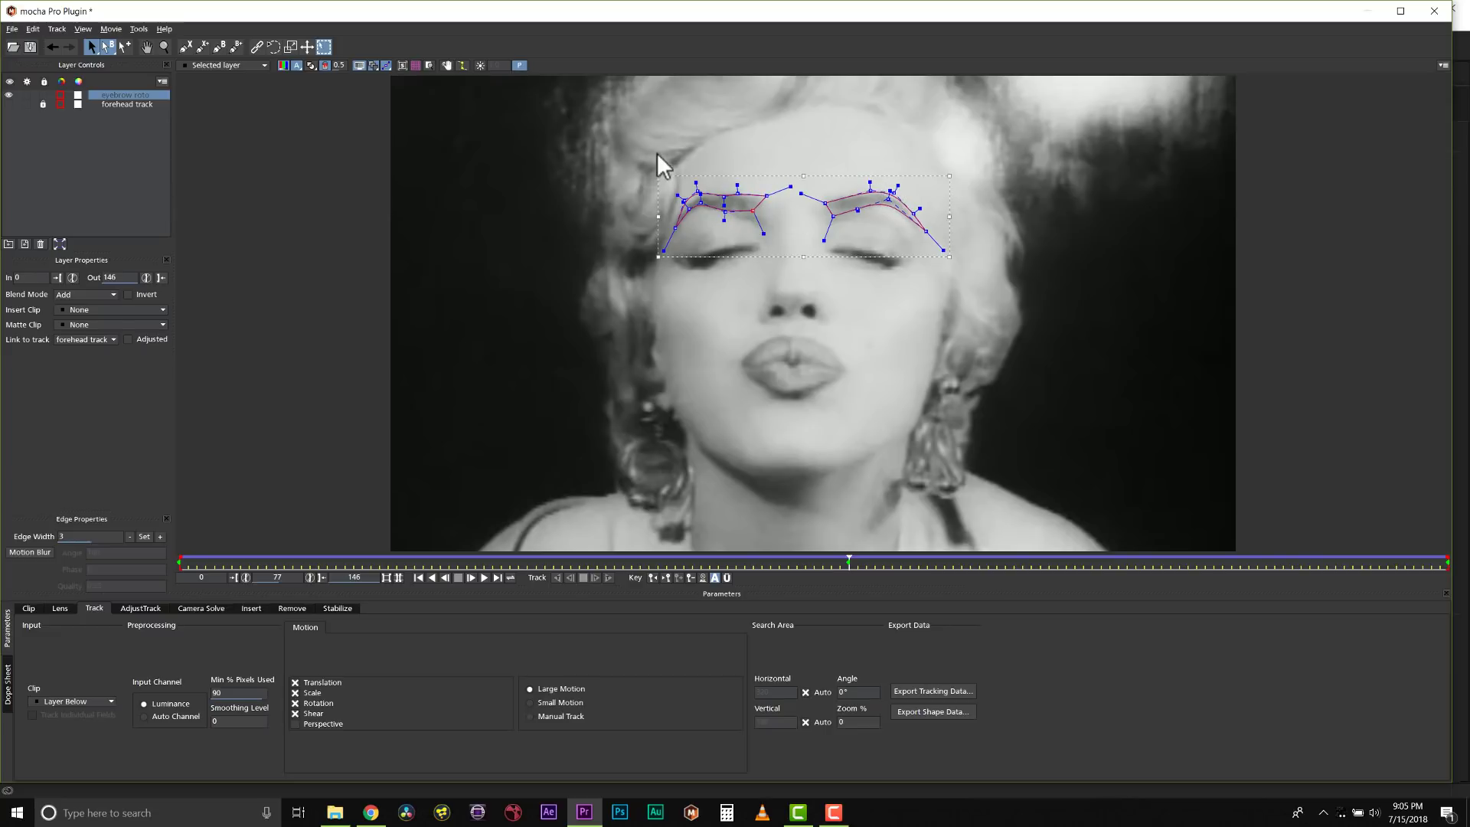
drag(692, 205, 669, 227)
drag(849, 563, 497, 580)
click(485, 578)
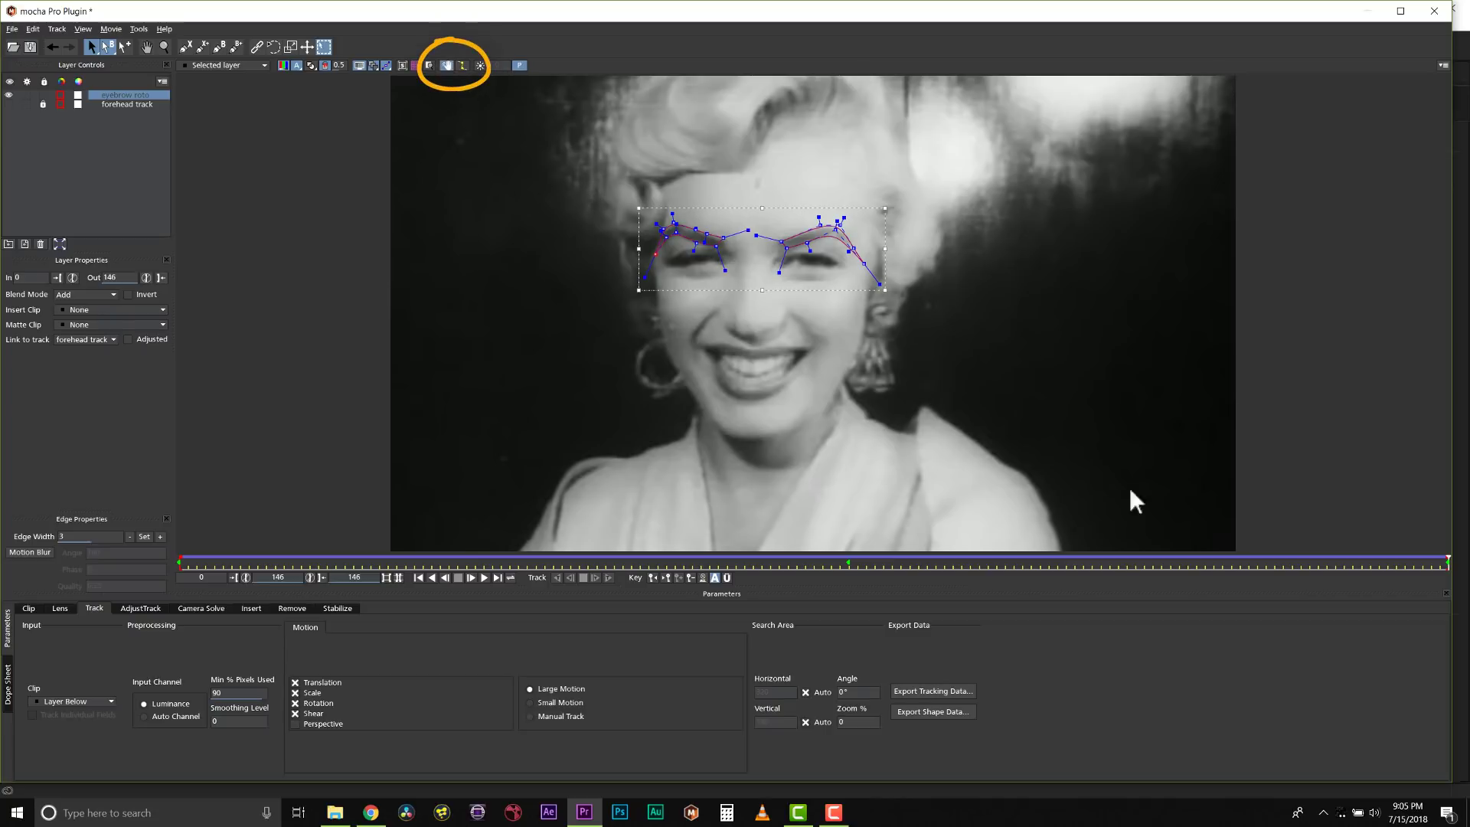
At frame 37, nudge the outer end point of the eyebrow spline on the right side of the face to fit the brow.
mouse_move(1447, 563)
mouse_down()
mouse_move(813, 566)
mouse_move(398, 515)
mouse_move(1401, 585)
mouse_move(650, 590)
mouse_move(479, 568)
mouse_move(502, 564)
mouse_up()
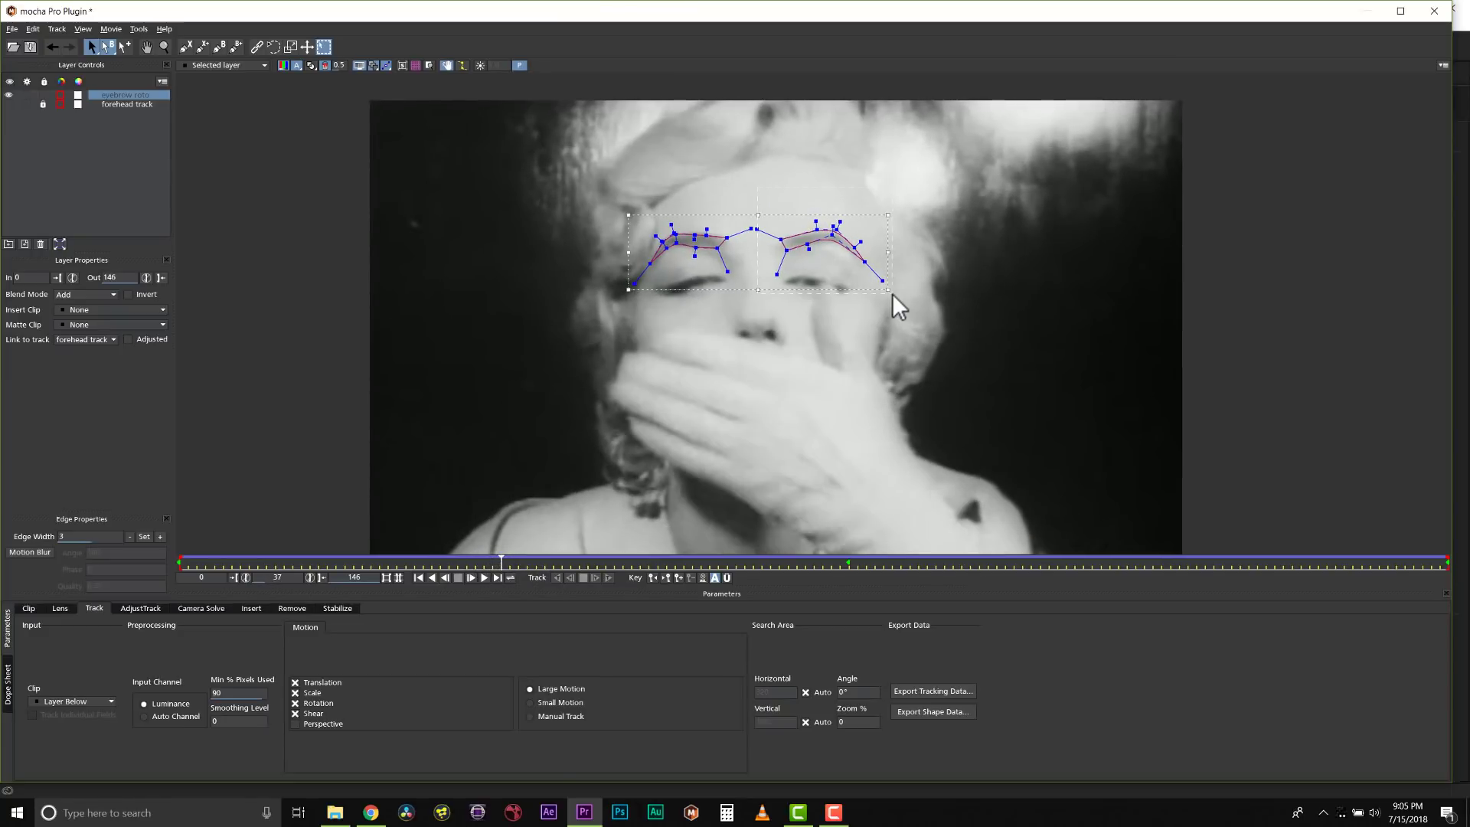
click(866, 267)
drag(862, 261, 862, 262)
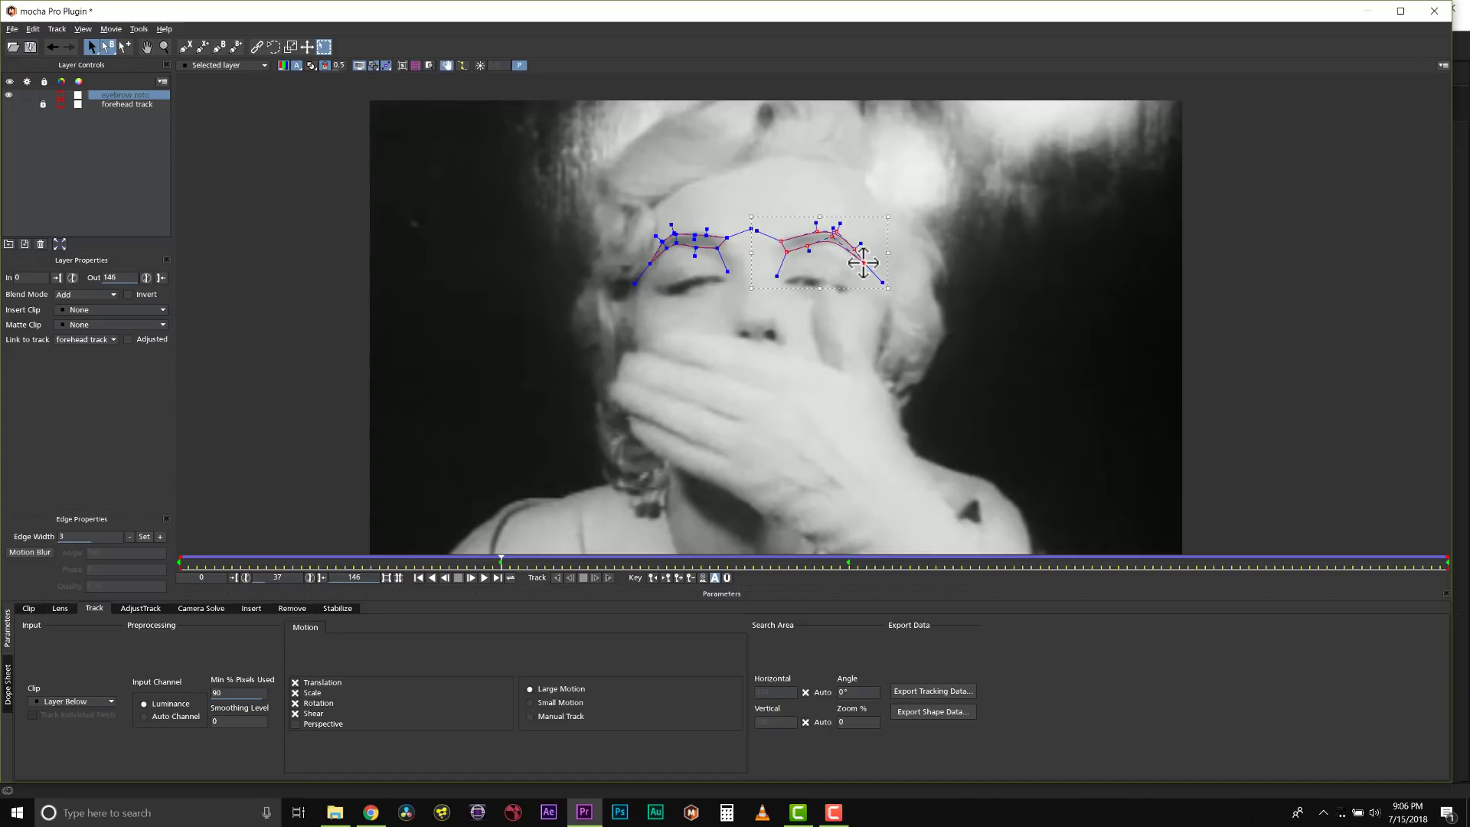
click(878, 256)
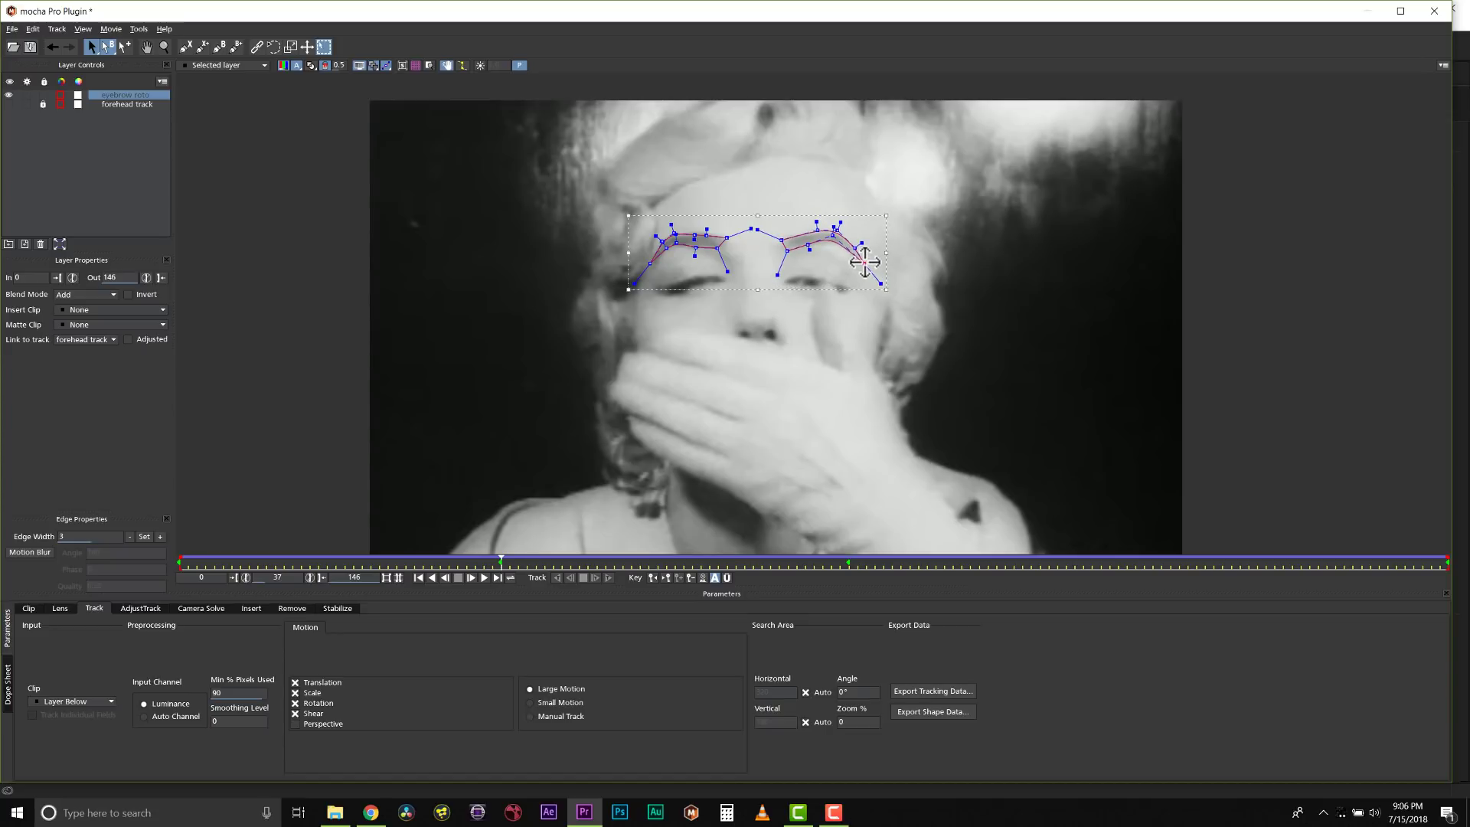
At frame 0, draw a closed X-spline around the whole face along the hairline, cheeks and chin, and adjust its upper handle.
drag(479, 563, 179, 557)
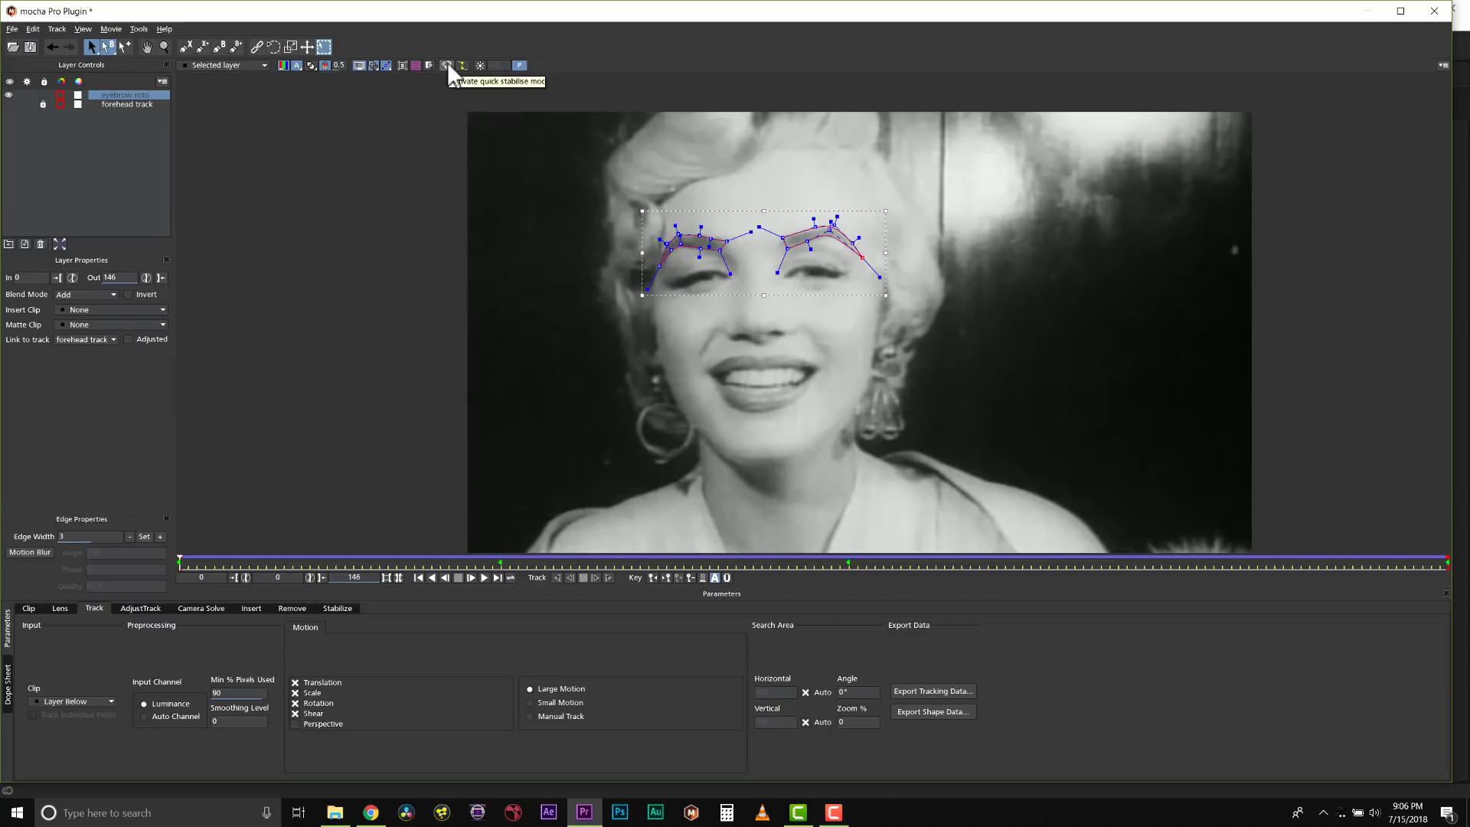
click(145, 47)
drag(891, 298, 779, 284)
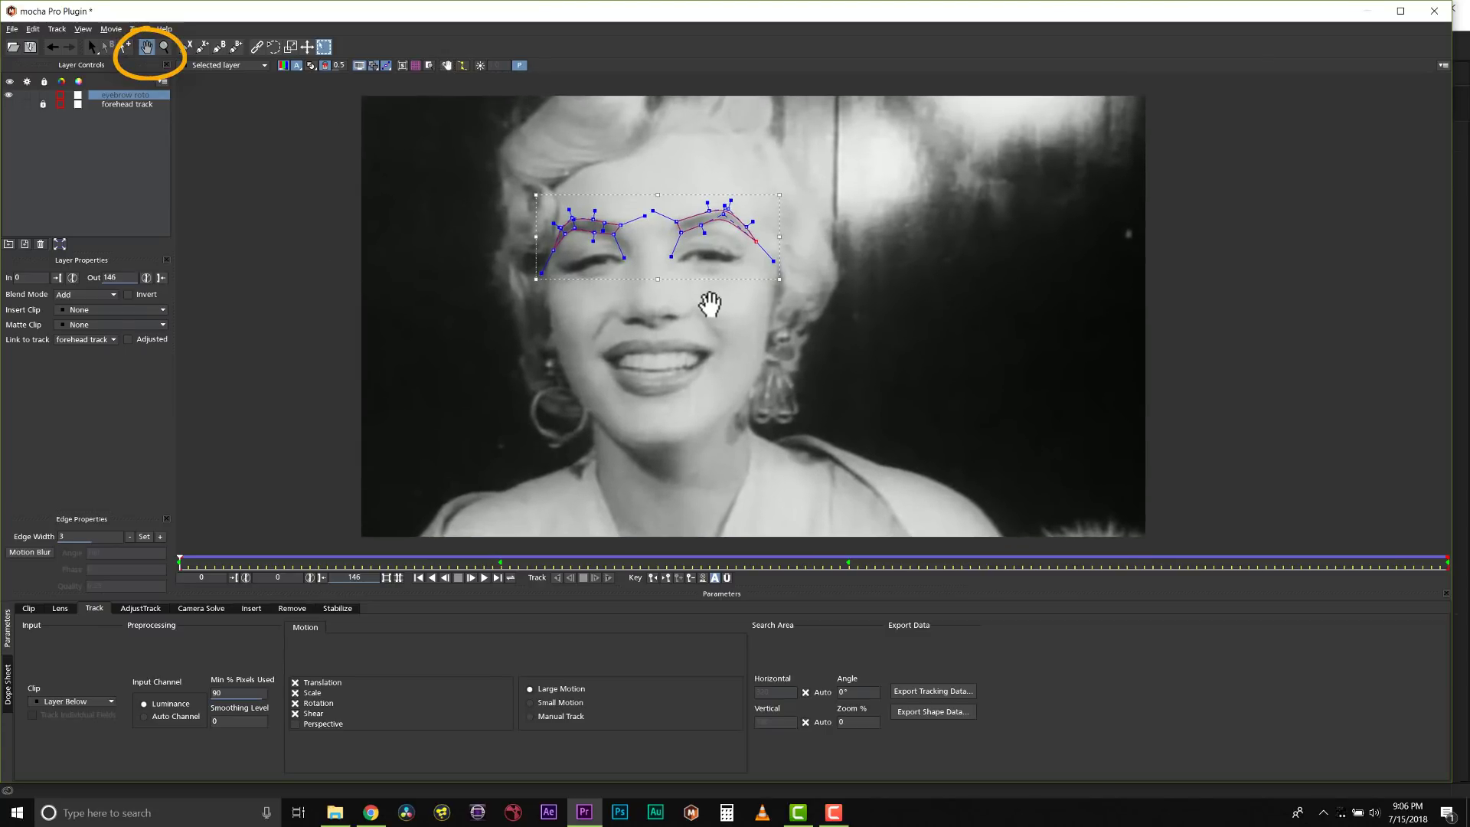
click(189, 47)
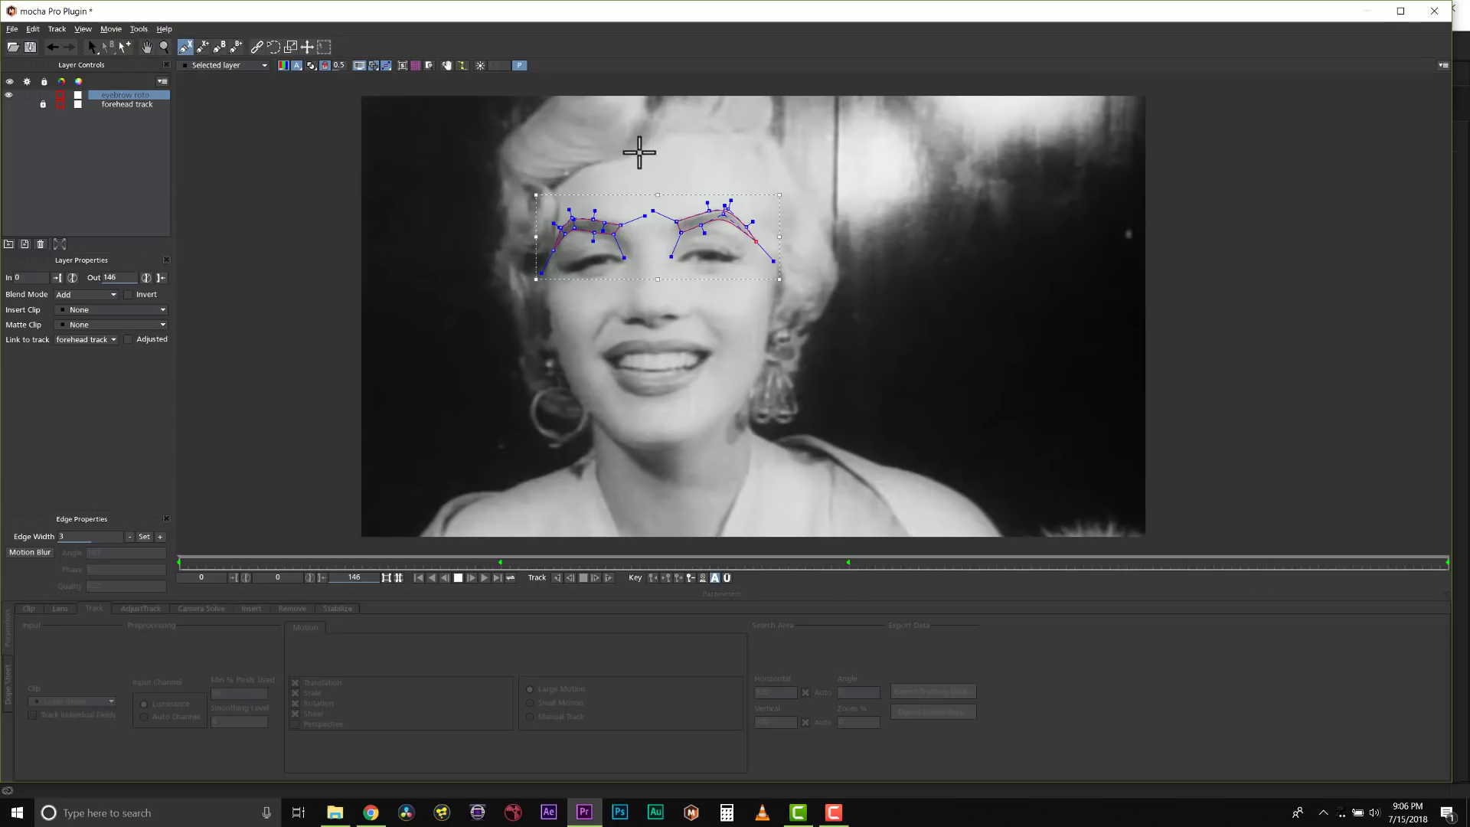
click(641, 152)
click(658, 130)
click(699, 126)
click(731, 130)
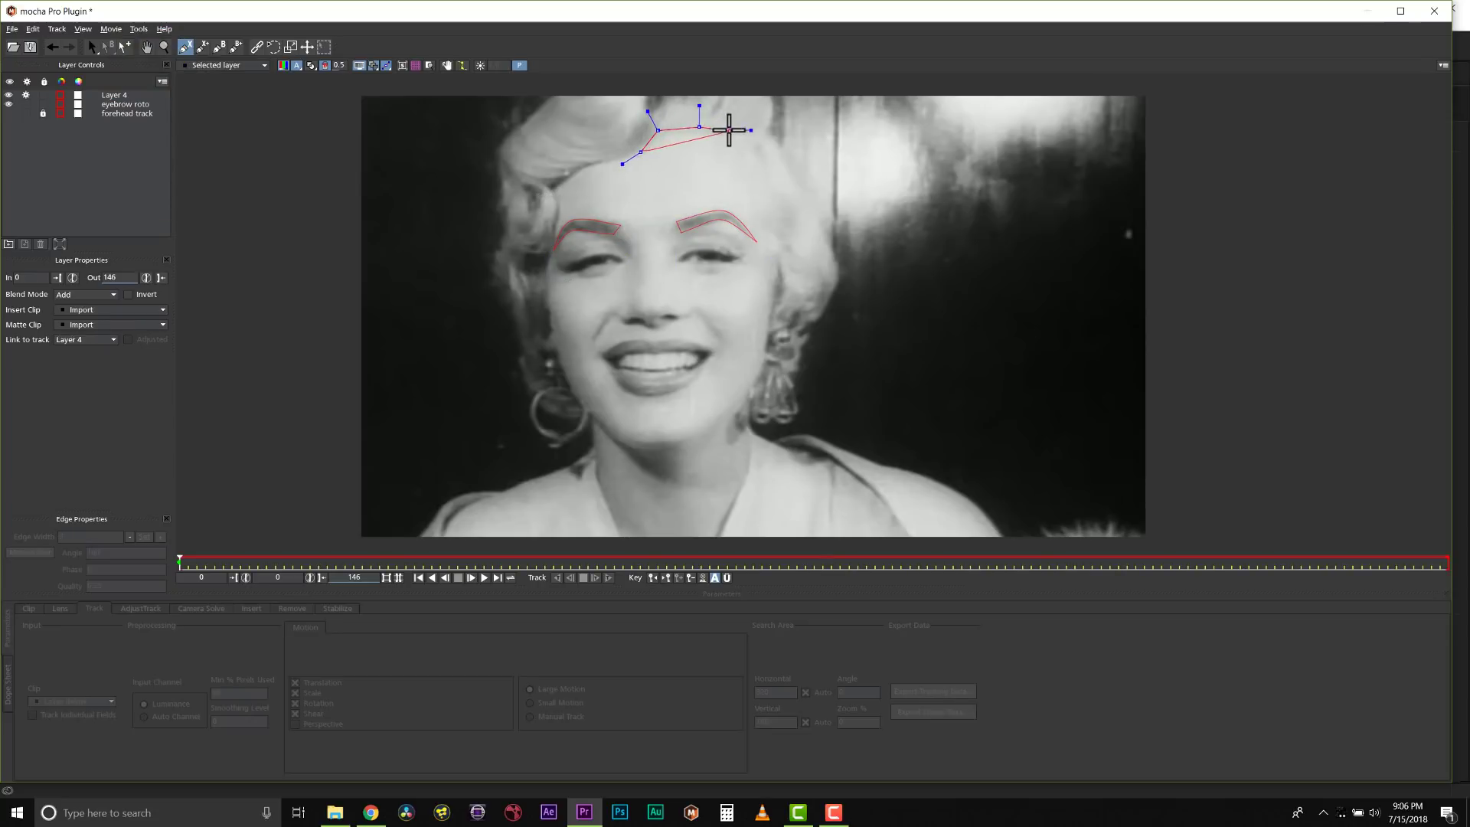
click(750, 146)
click(760, 177)
click(769, 214)
click(775, 249)
click(777, 292)
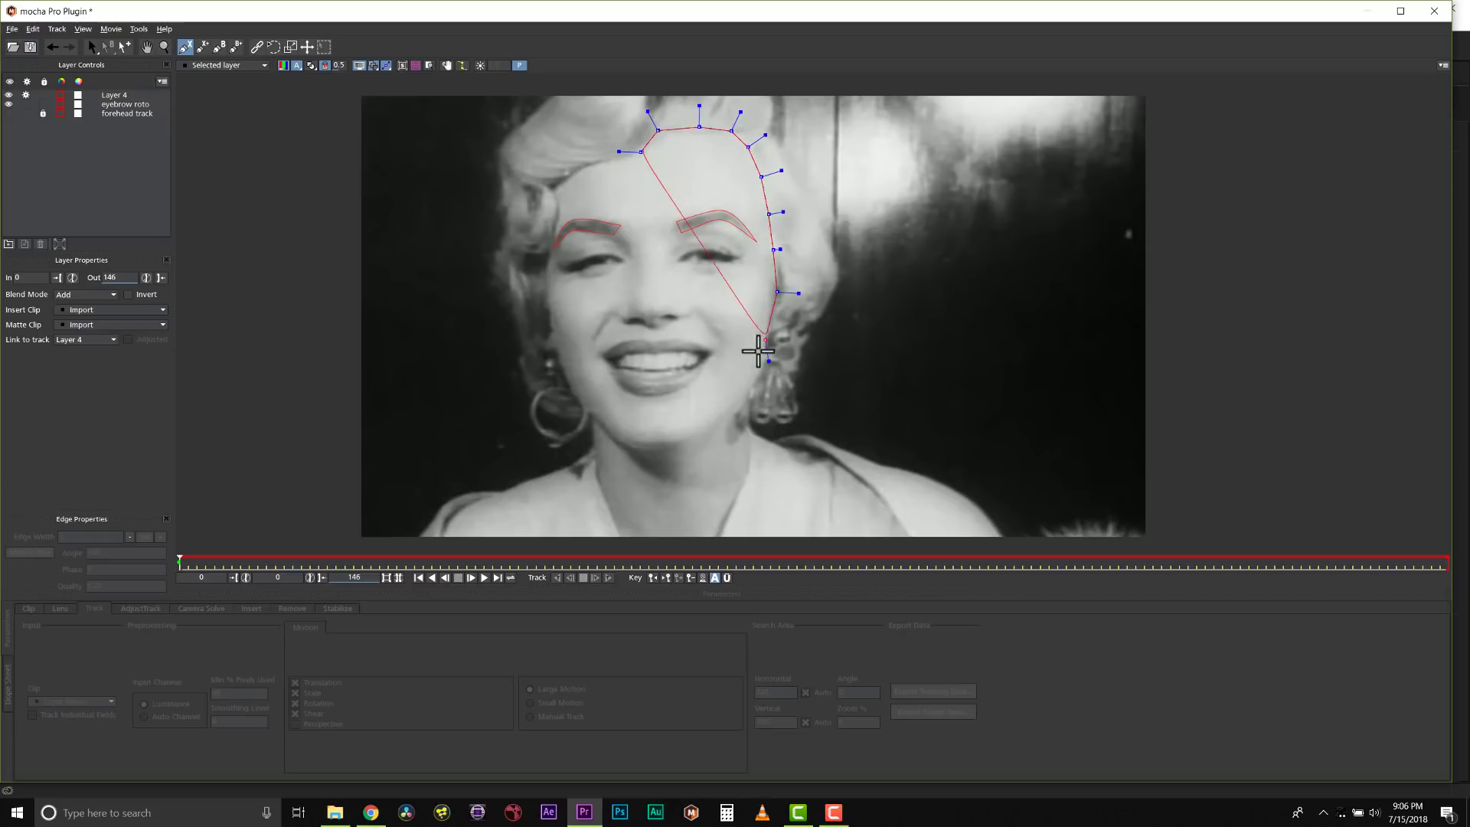
click(761, 372)
click(742, 407)
click(699, 438)
click(650, 458)
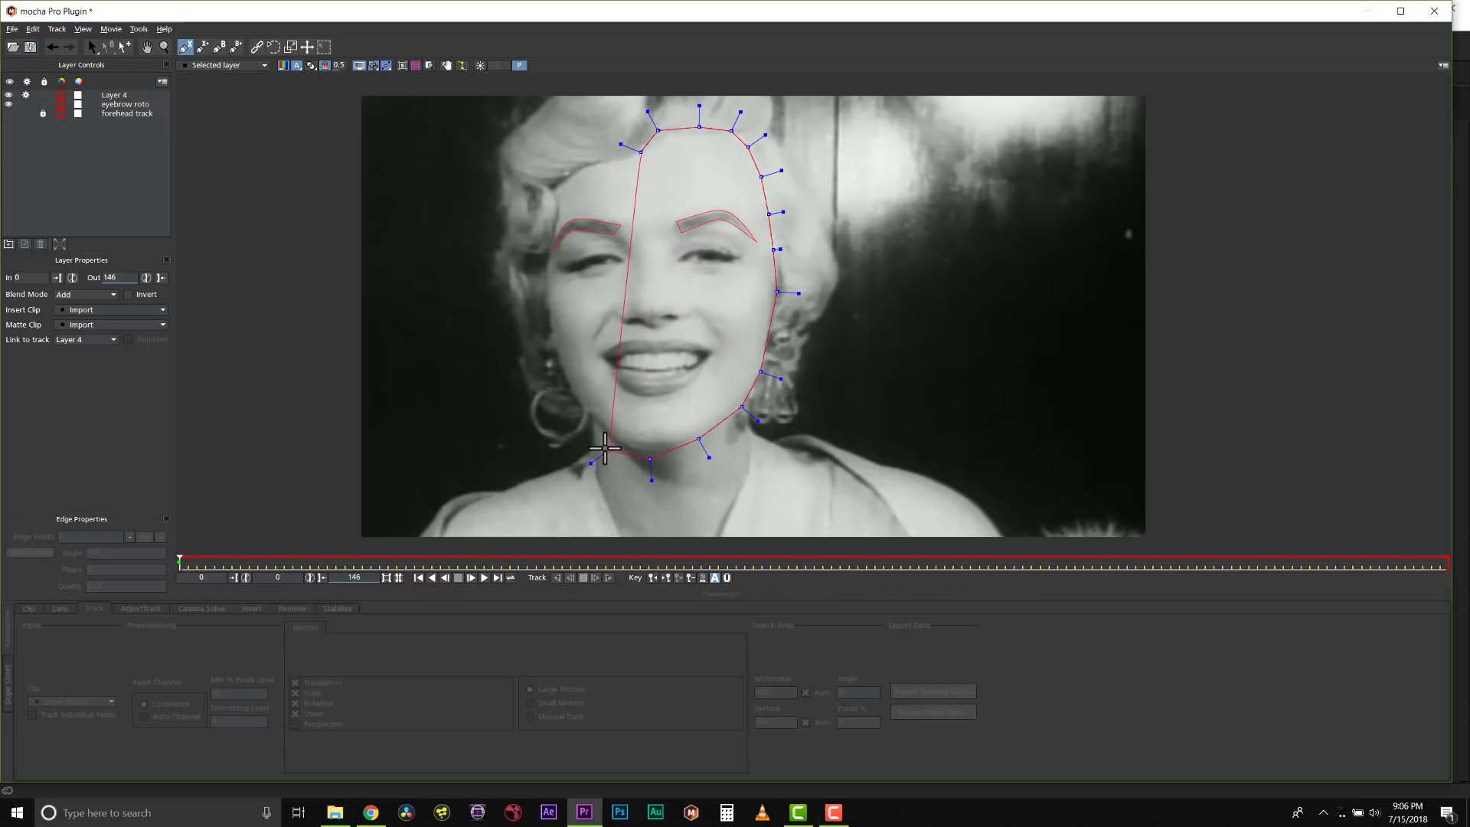
click(605, 439)
click(574, 400)
click(548, 350)
click(544, 291)
click(545, 242)
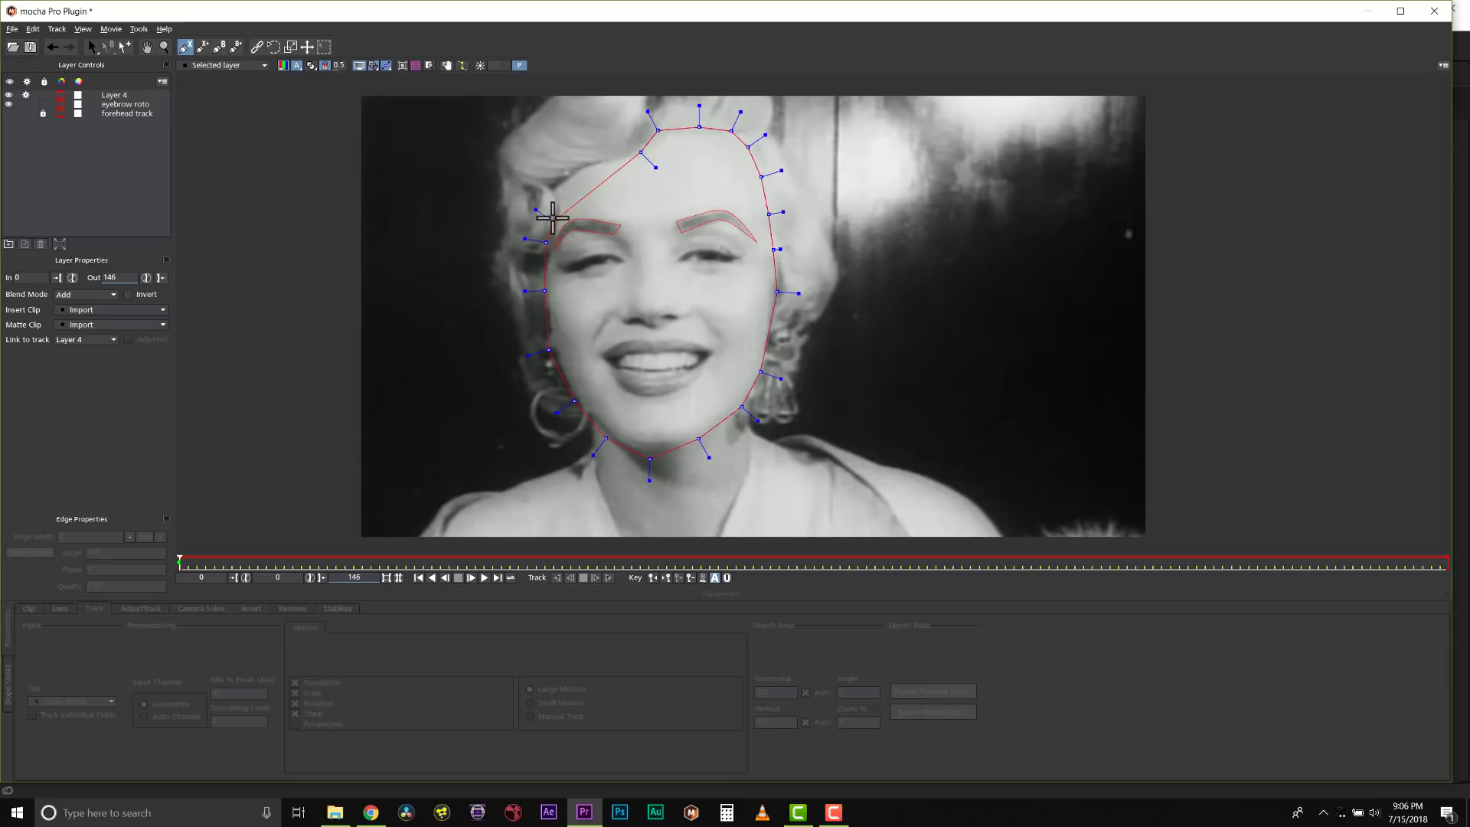
click(561, 209)
click(558, 190)
click(556, 185)
click(584, 163)
right_click(668, 216)
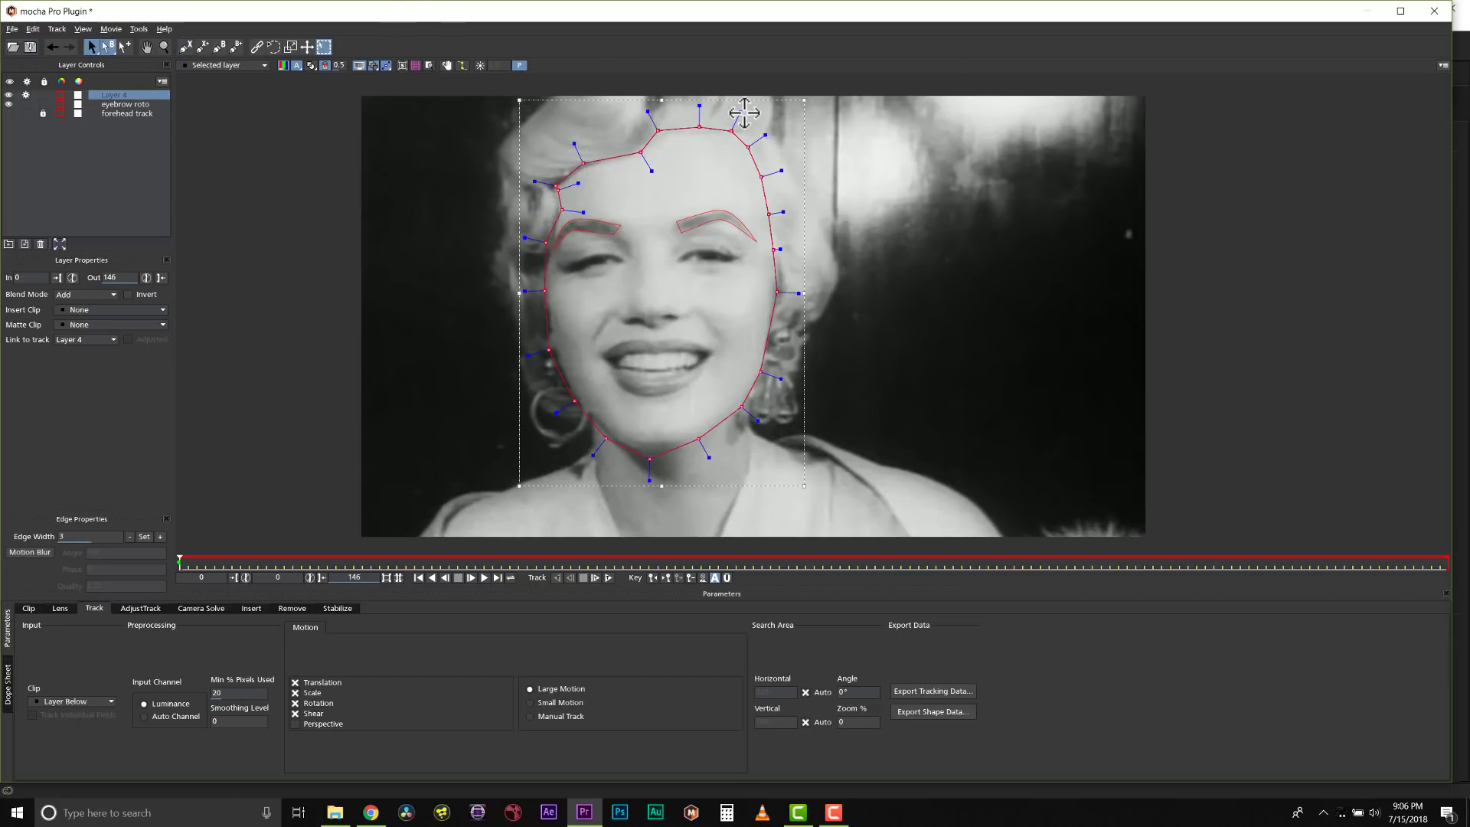
drag(744, 113, 741, 118)
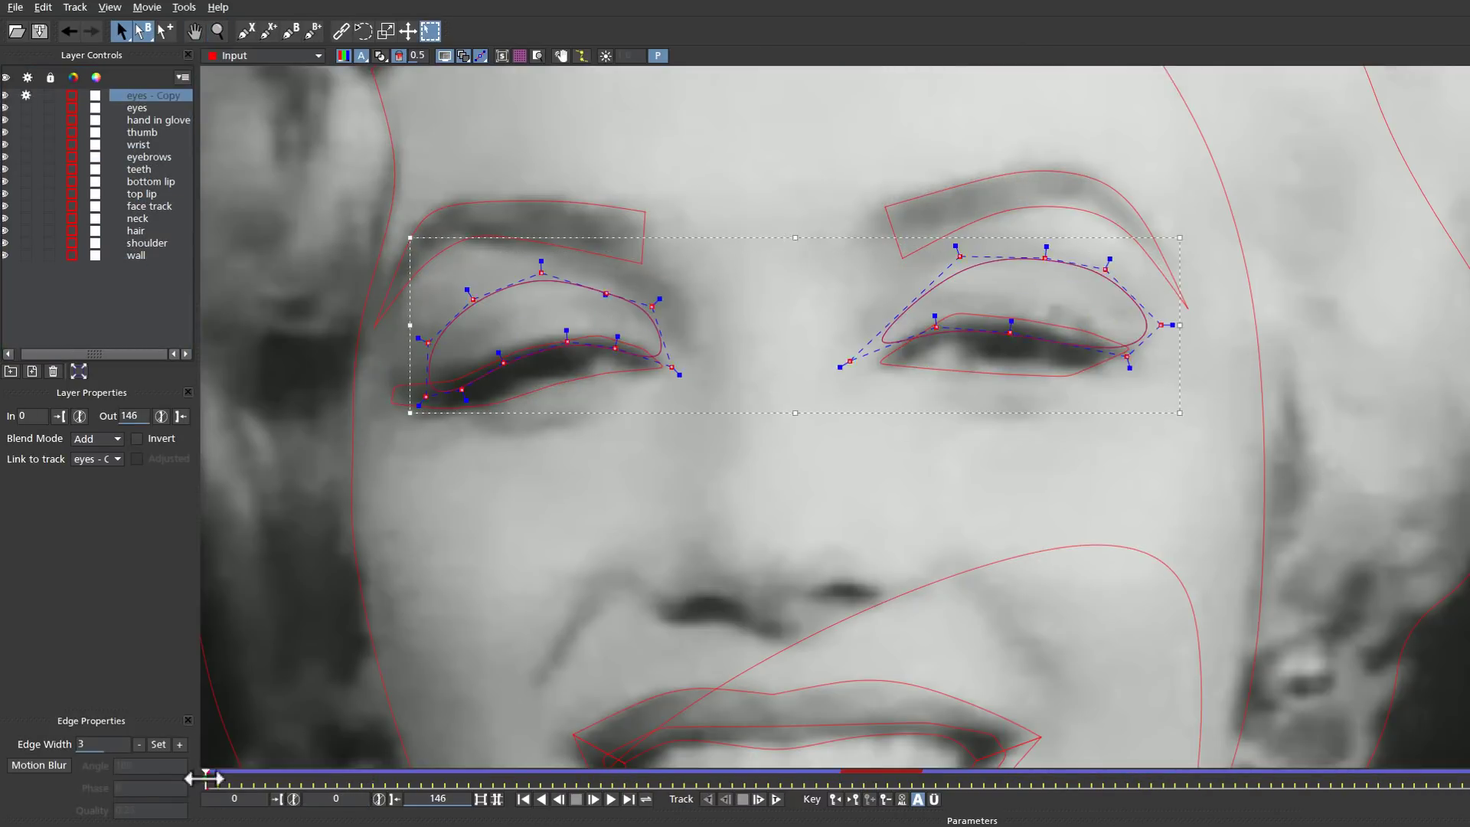
Examine how the blush, thumb, wrist and face track layers fit the footage at frames 108 and 50.
drag(204, 777, 392, 777)
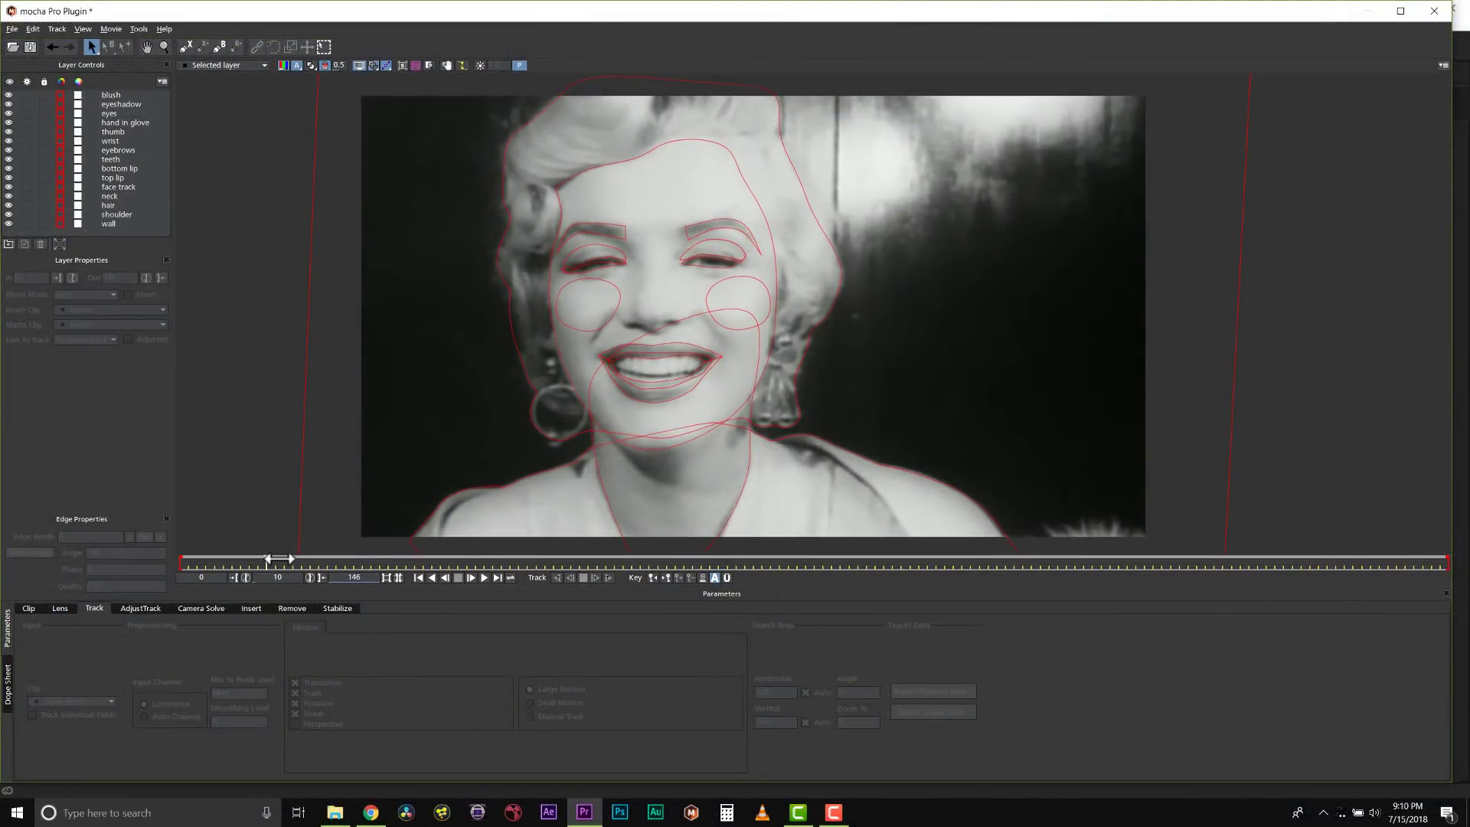
drag(278, 559, 1115, 548)
click(796, 291)
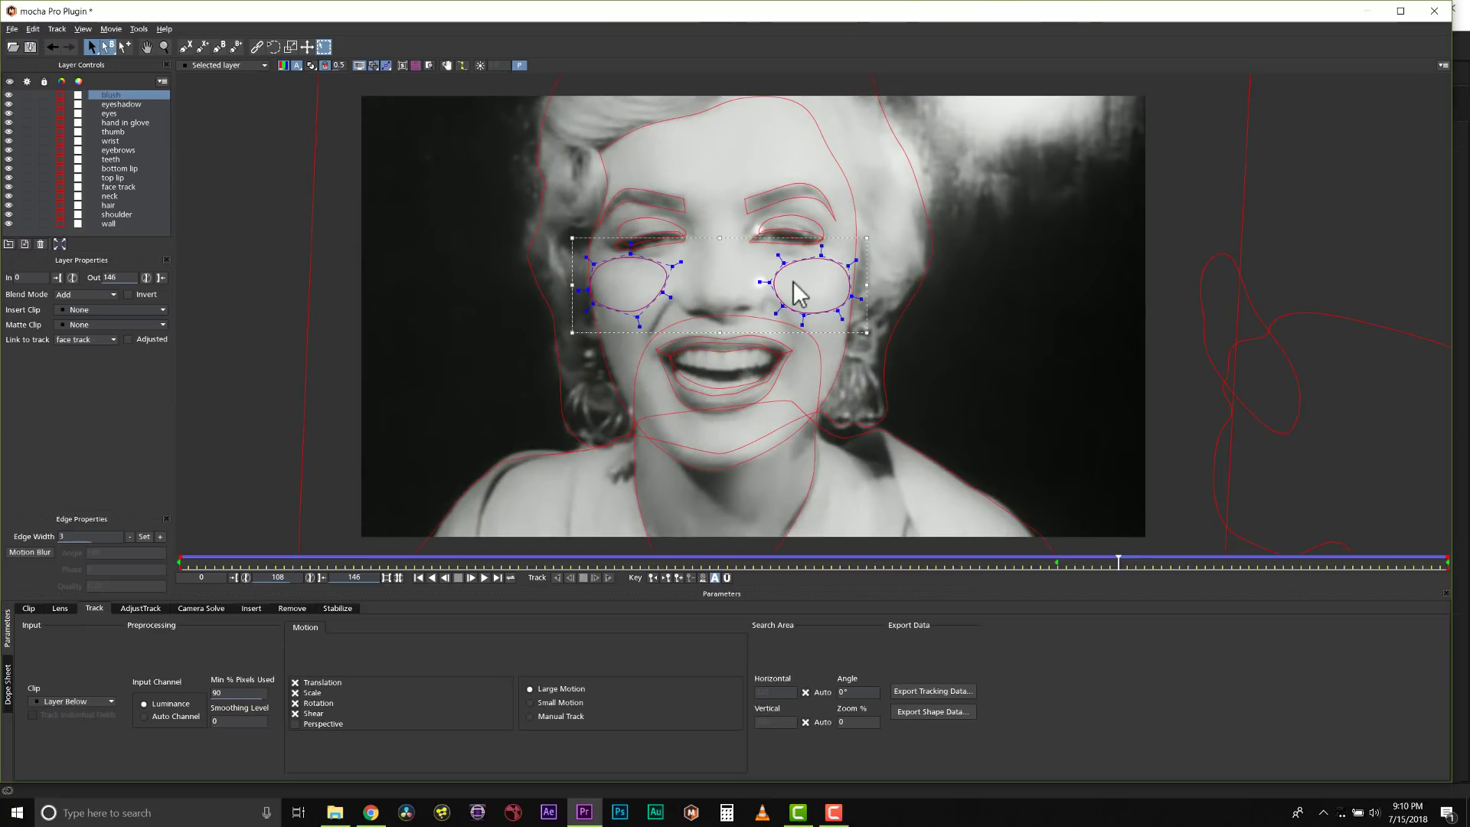
click(626, 222)
click(816, 263)
drag(1118, 563, 613, 532)
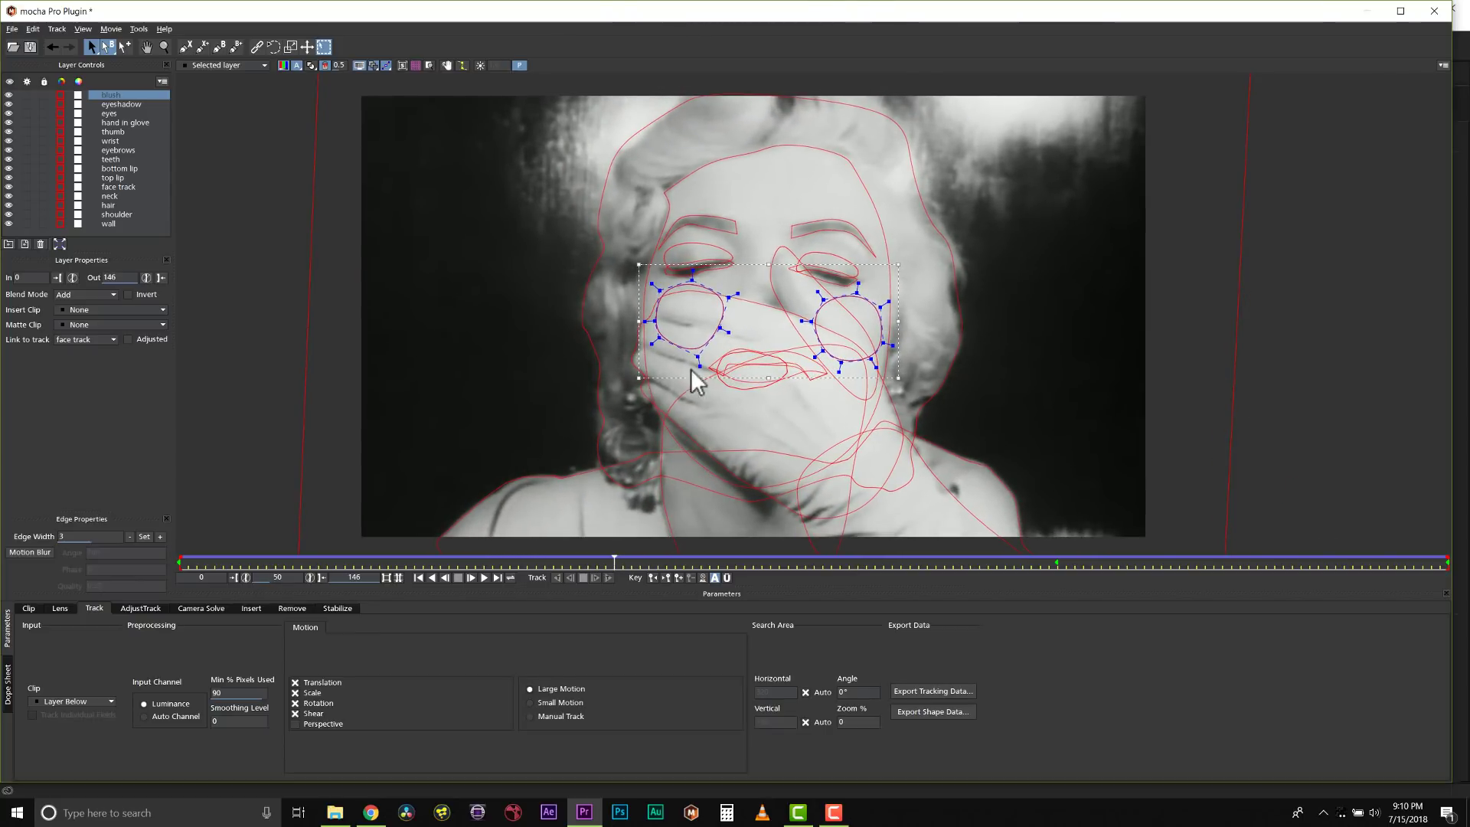
click(741, 306)
click(779, 255)
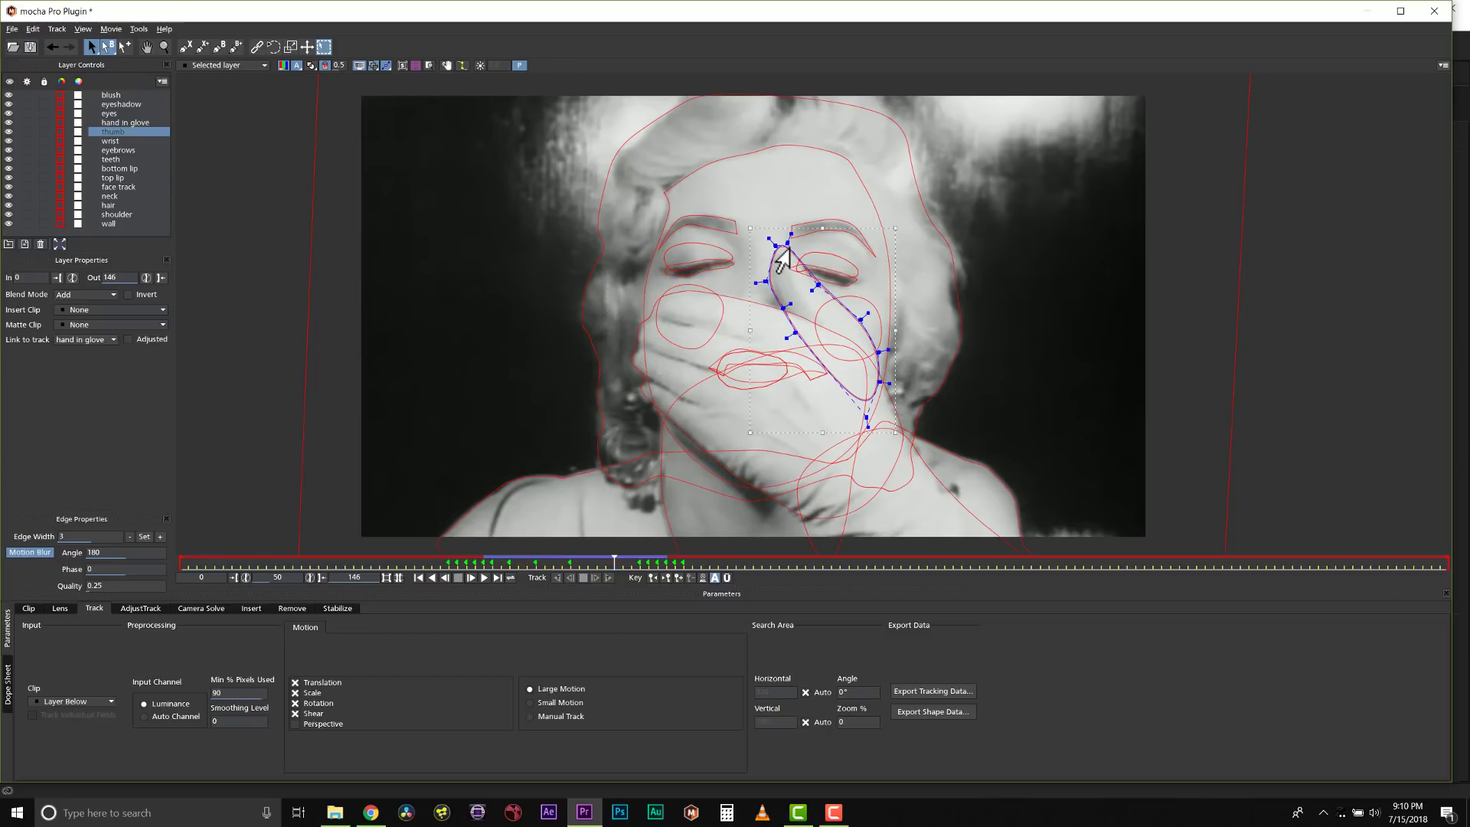
click(912, 486)
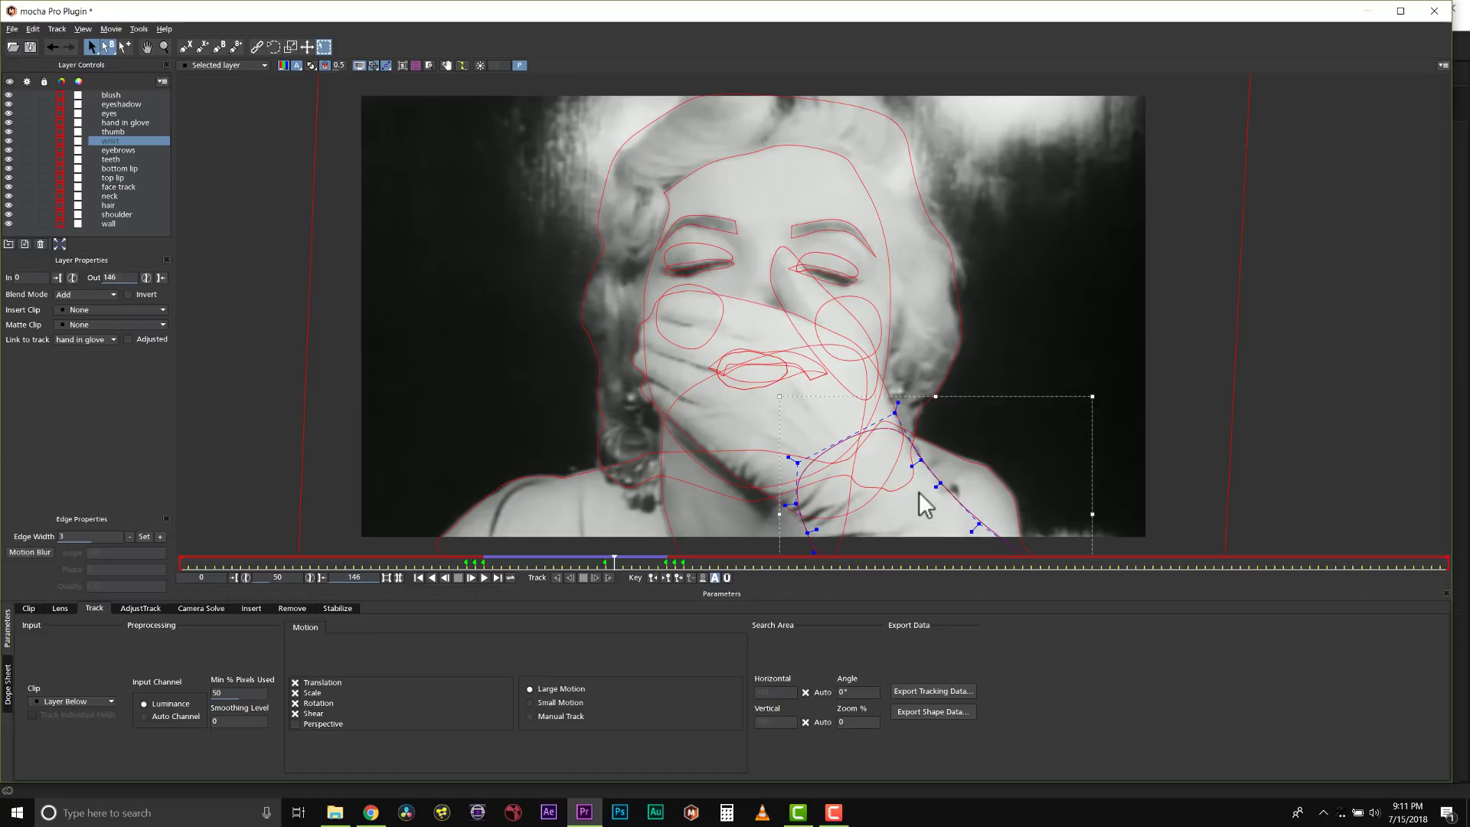
click(686, 394)
click(718, 174)
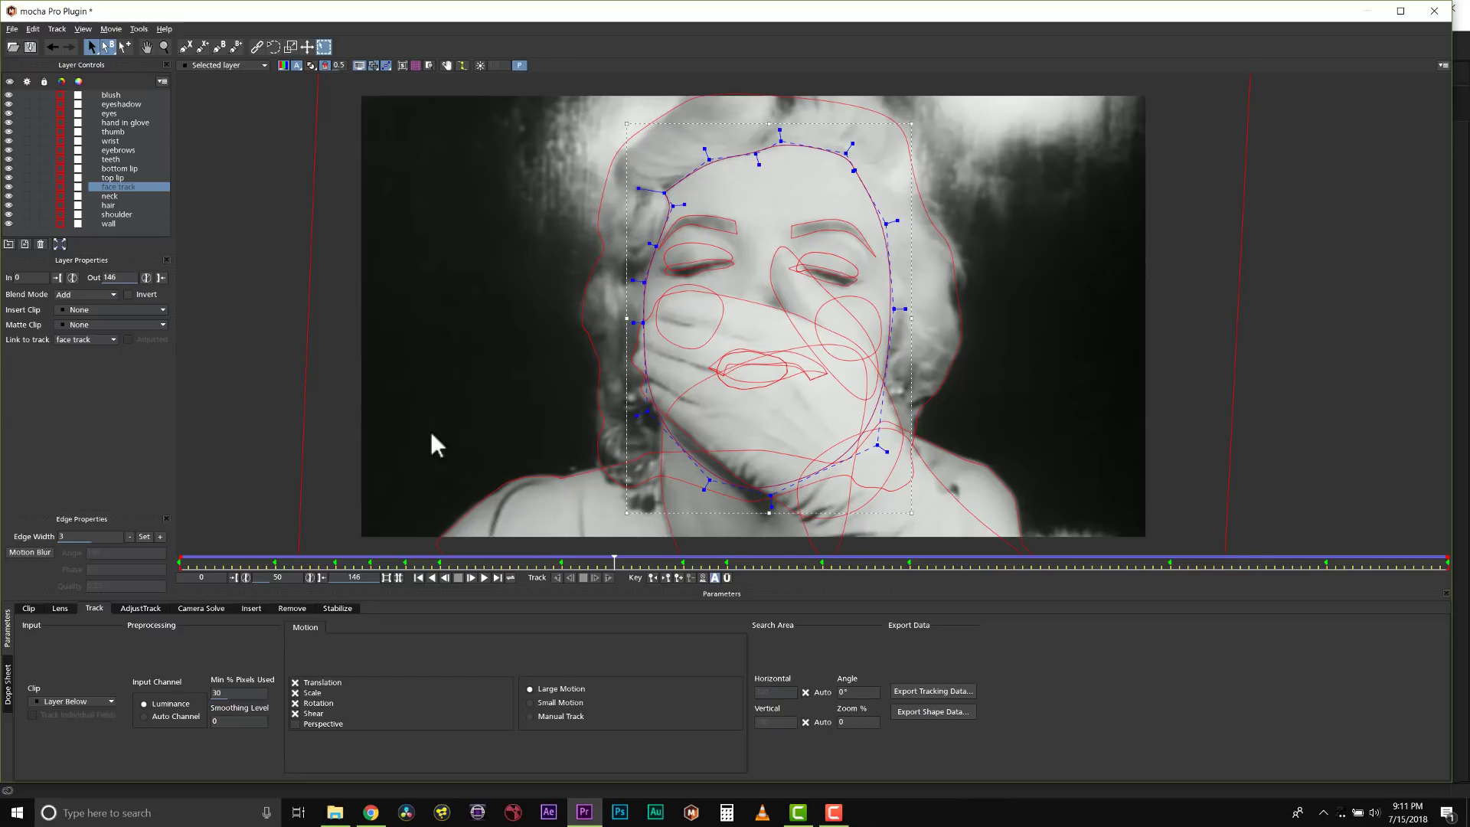
From frame 0, export all visible layers as Adobe Premiere shape data to the clipboard.
drag(612, 563, 135, 548)
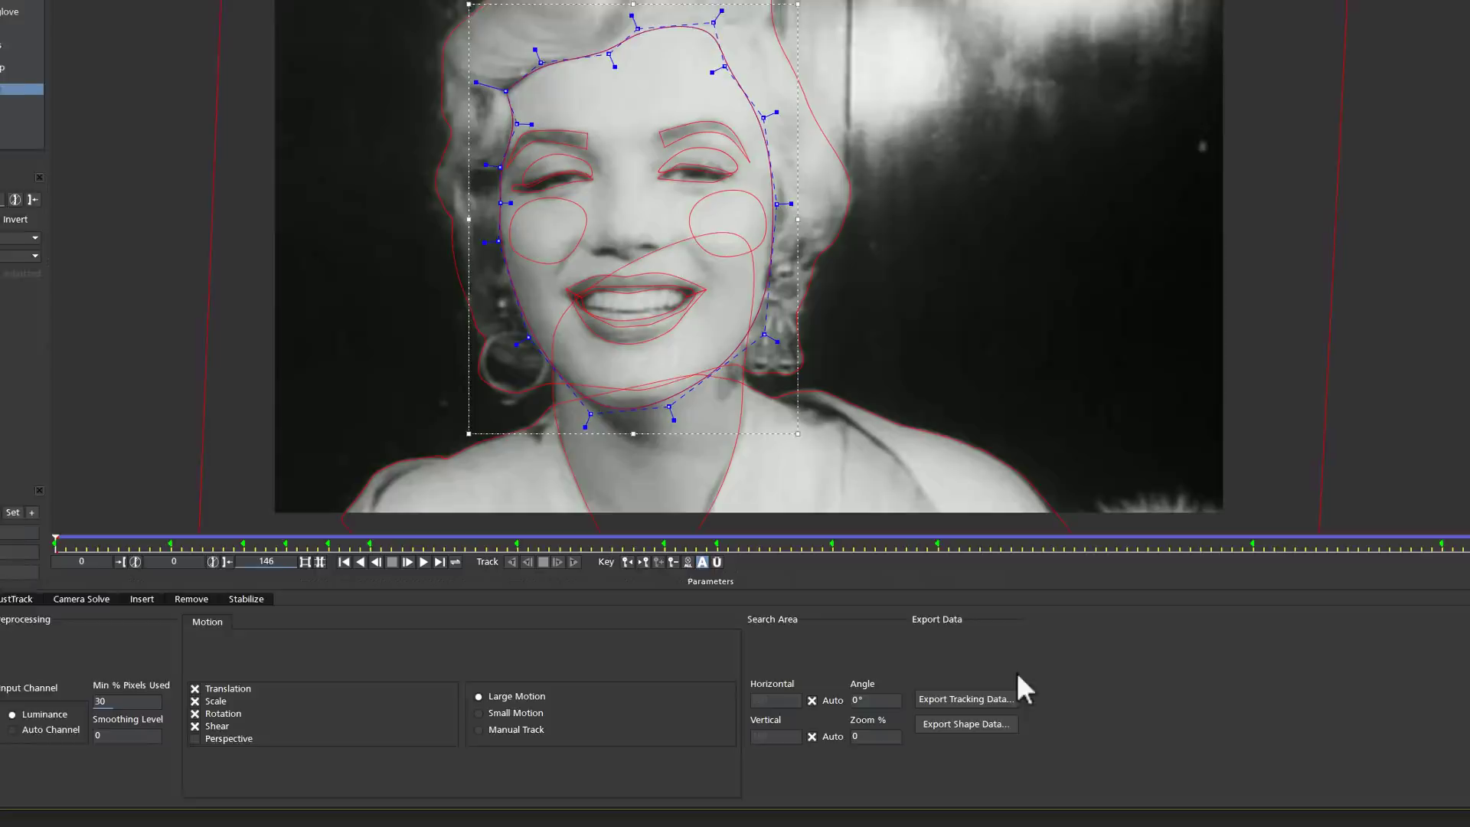
click(932, 711)
click(661, 391)
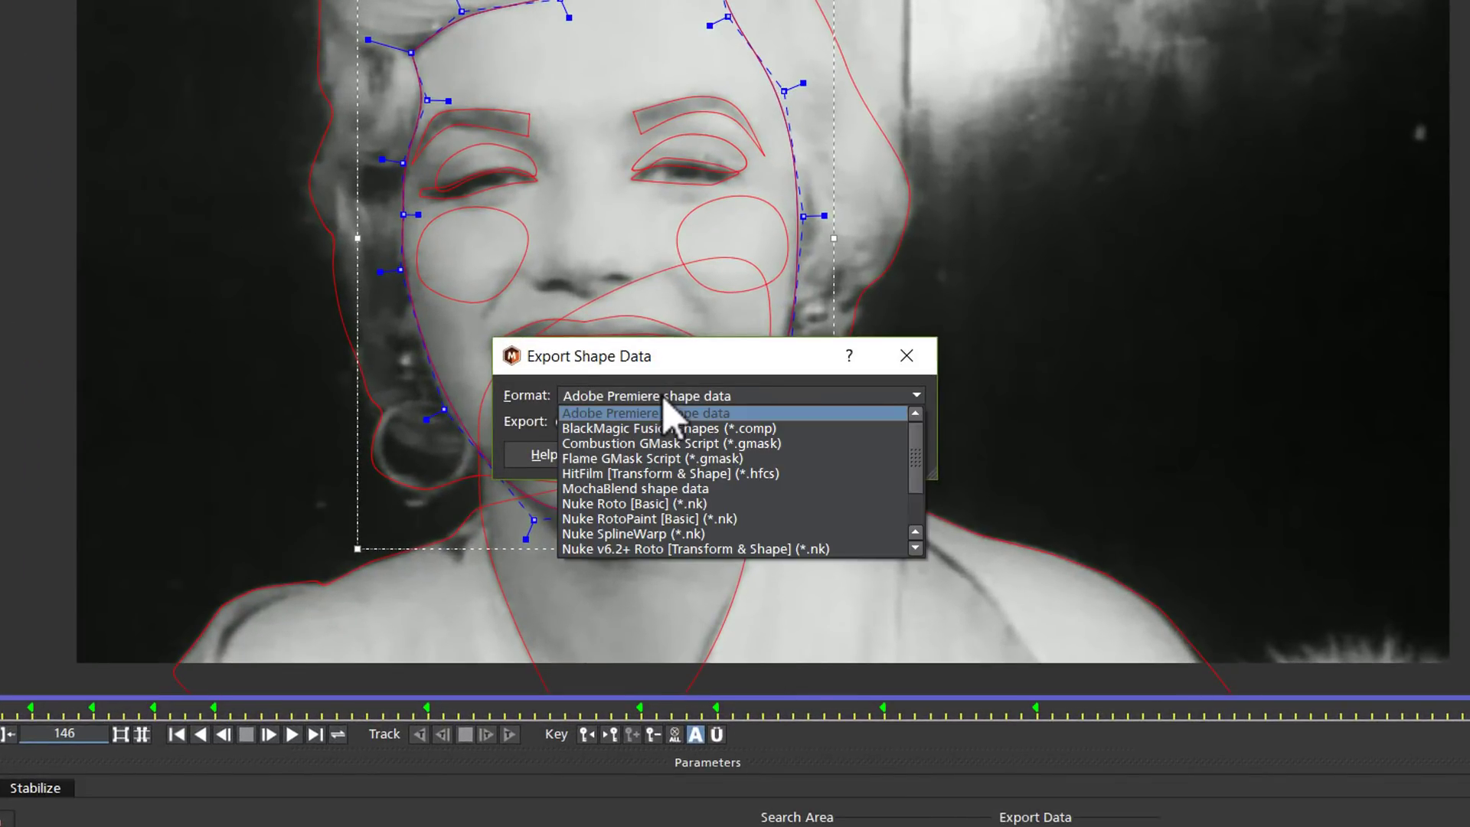
click(668, 411)
click(680, 422)
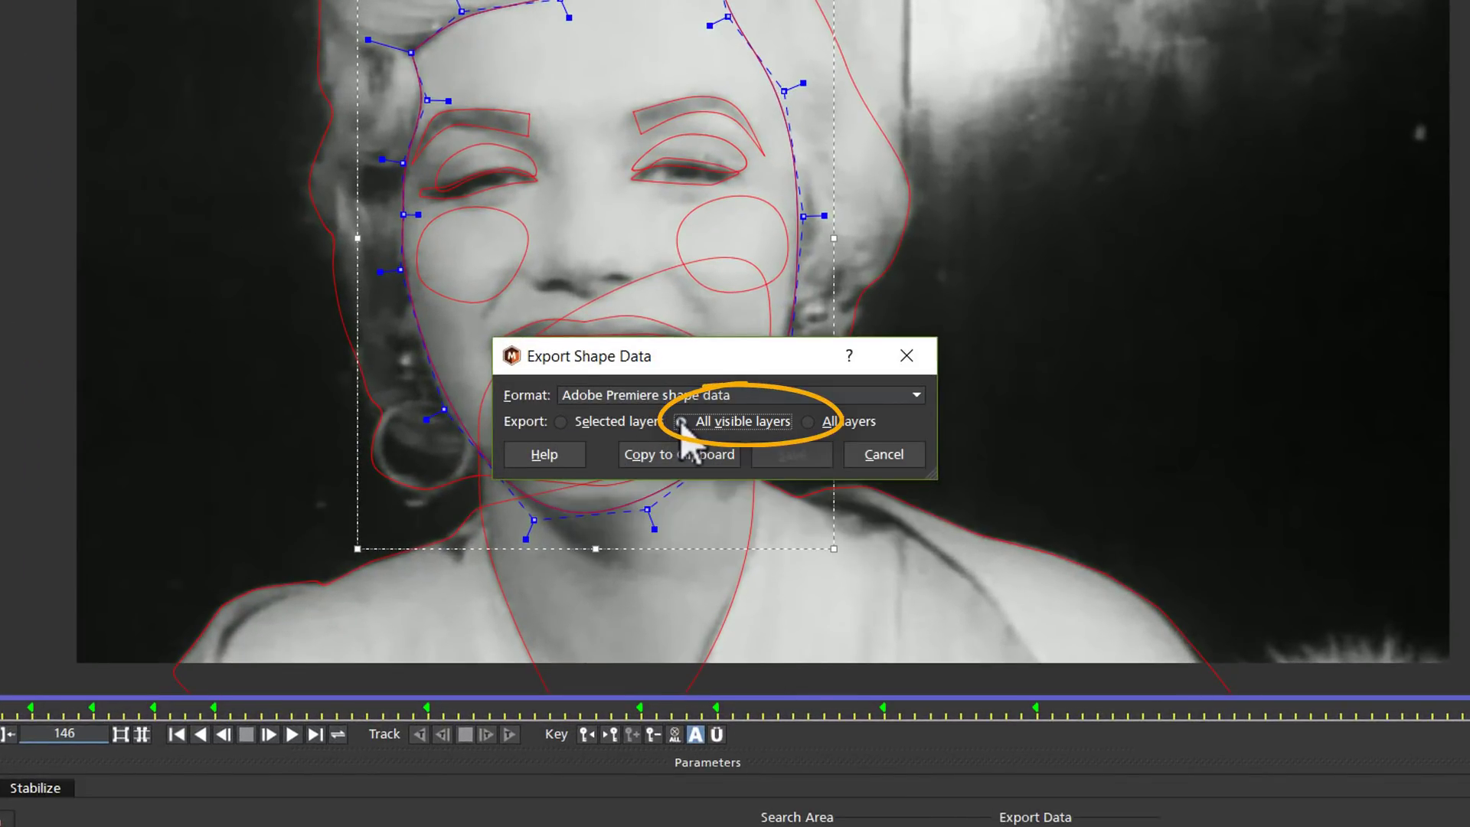
click(655, 459)
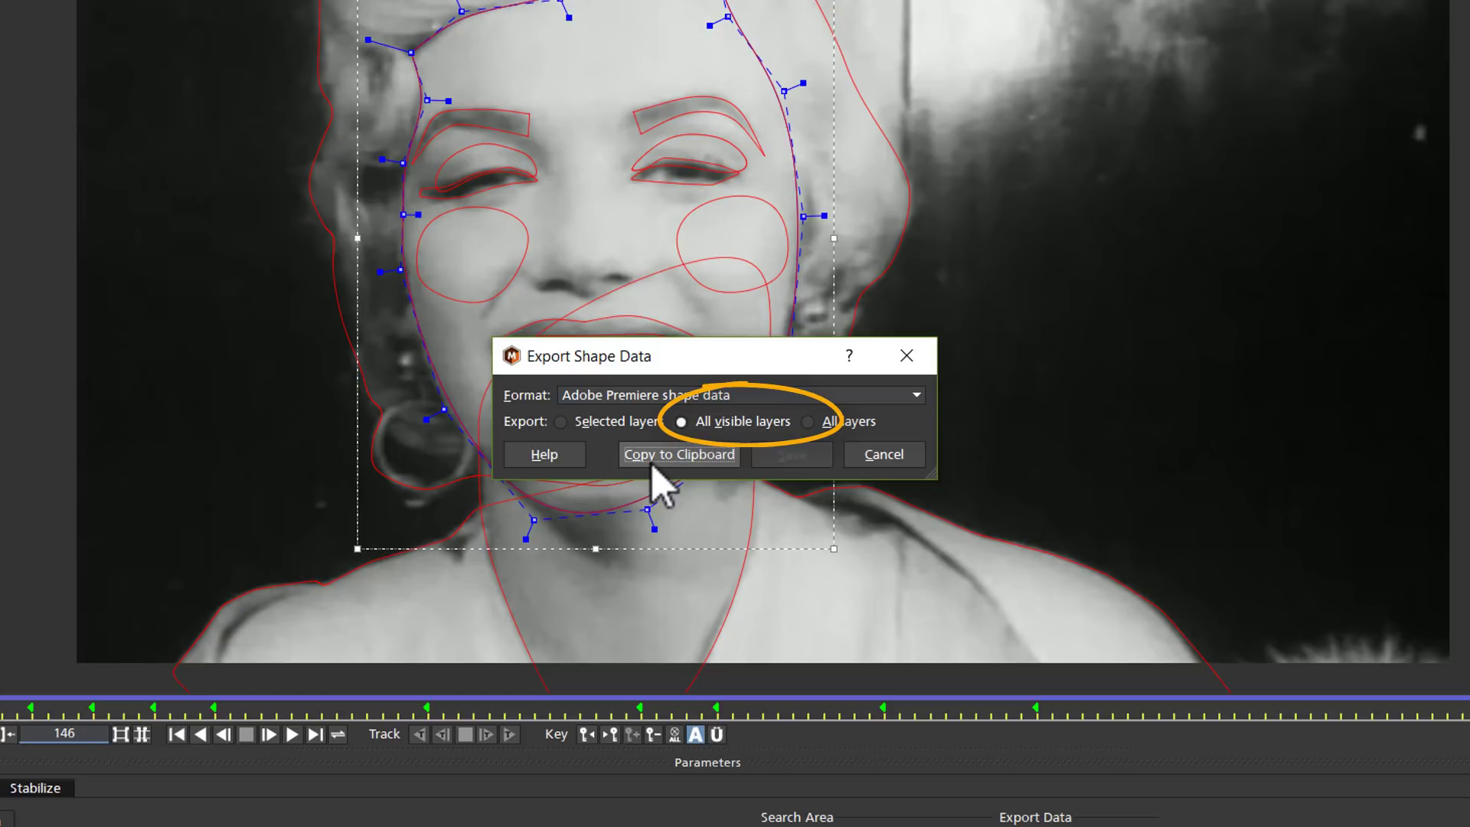
click(652, 459)
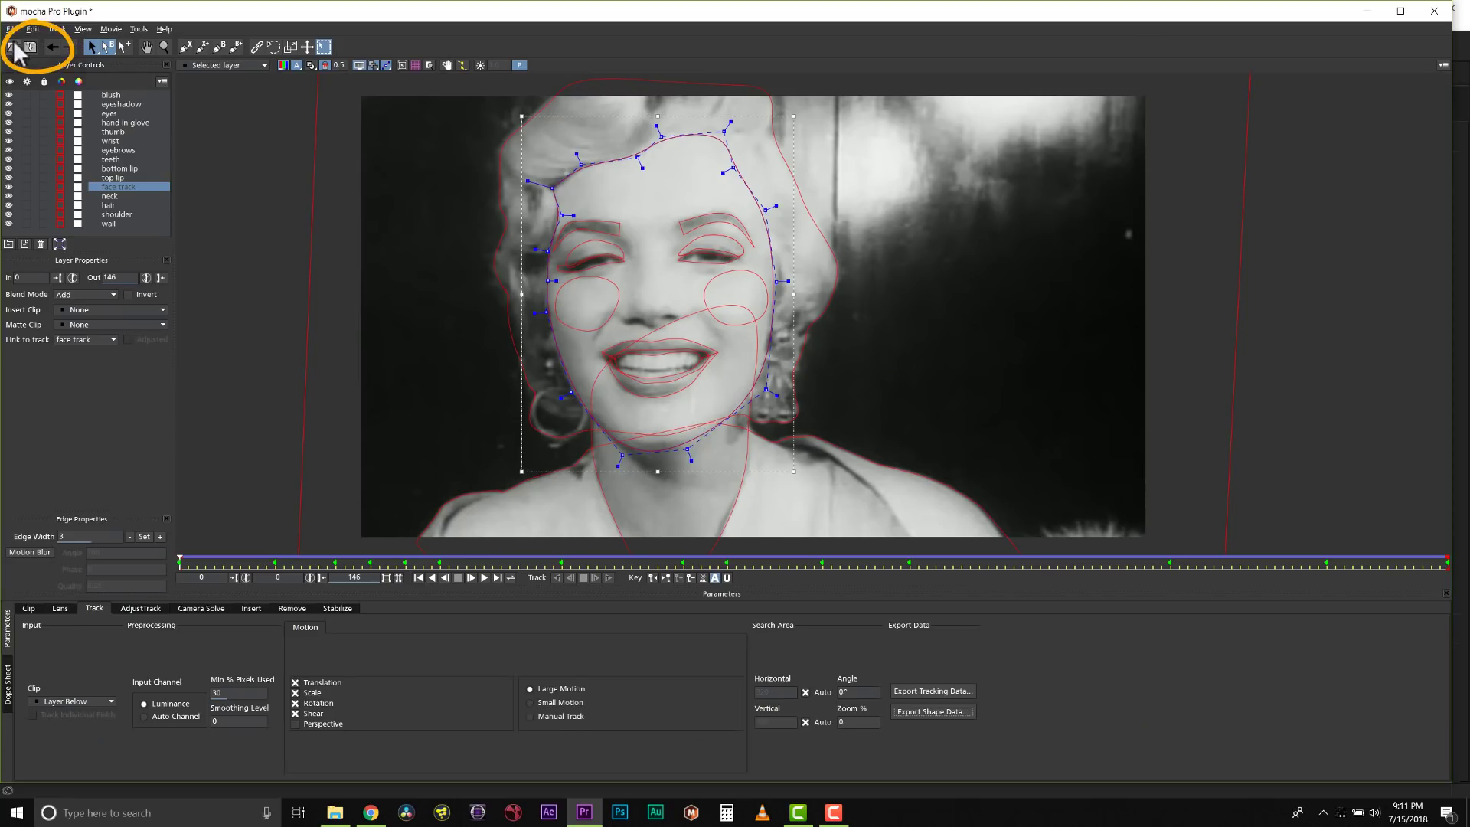
Save the mocha project and close mocha Pro to return to Premiere Pro.
click(10, 29)
click(23, 80)
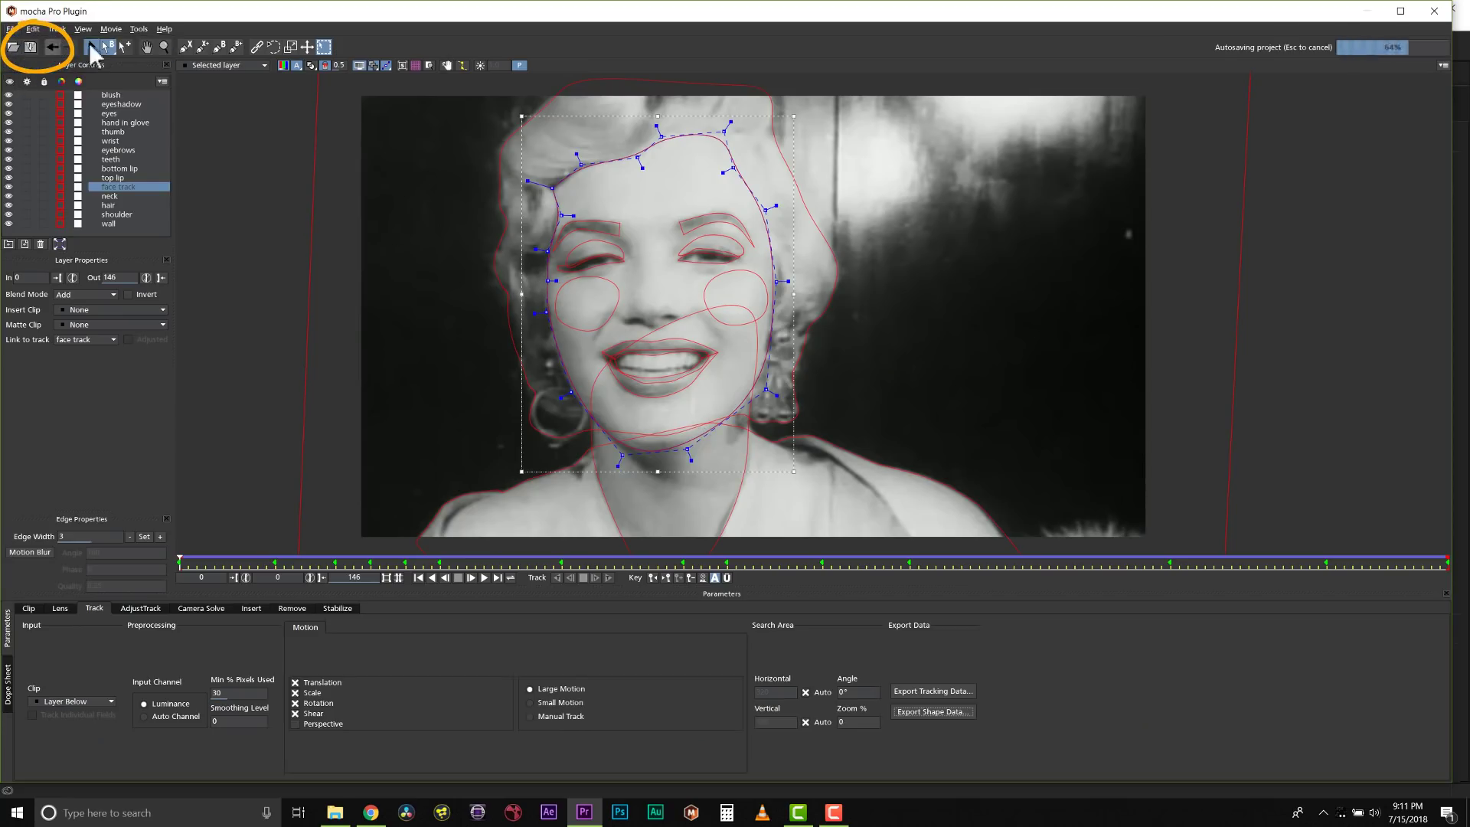
click(1433, 11)
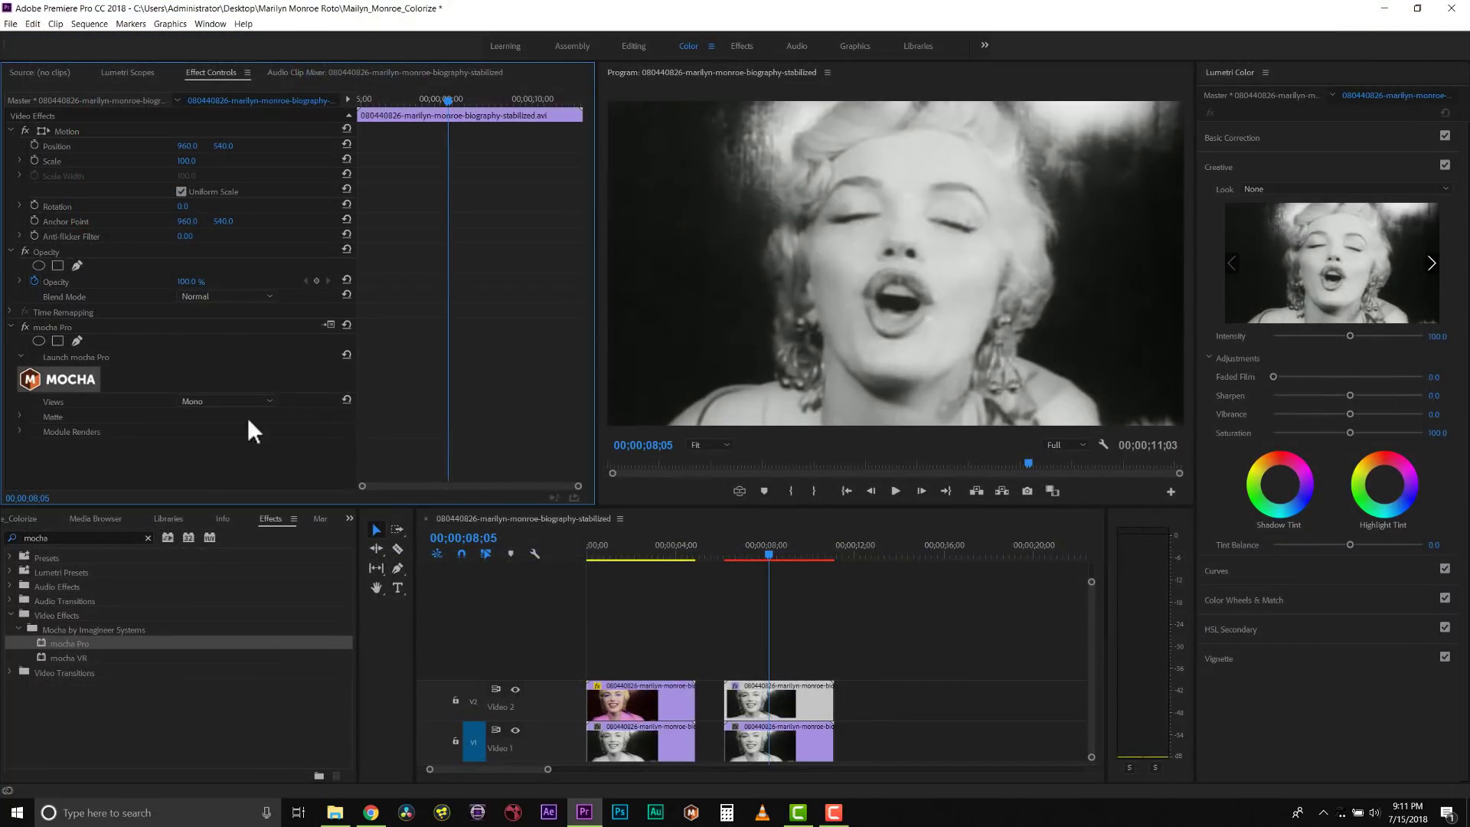
Hide the Video 1 track and toggle the mocha Pro effect's Apply Matte on and off to preview the cutout.
click(20, 416)
scroll(180, 429, down, 2)
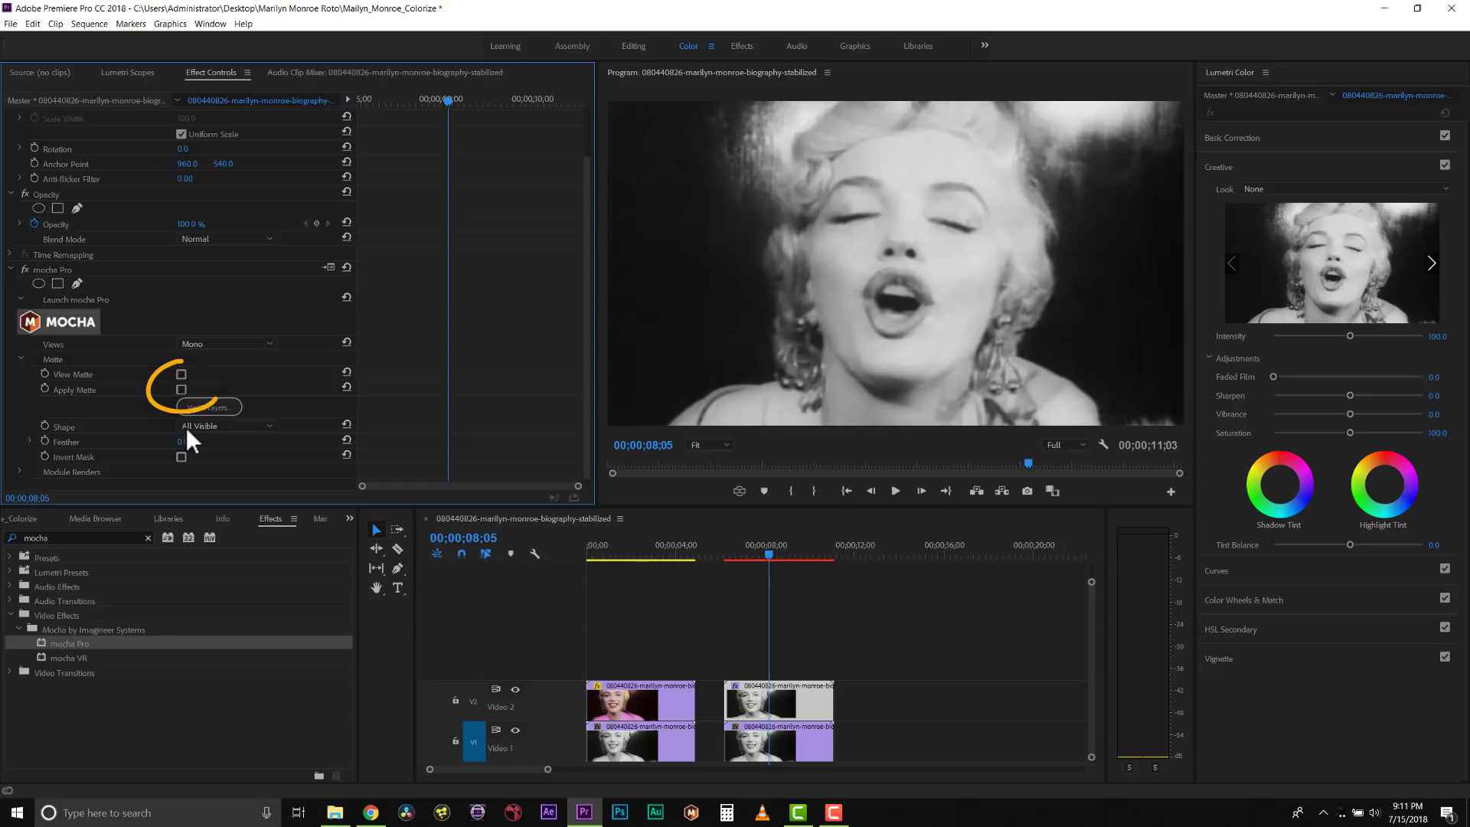
click(751, 695)
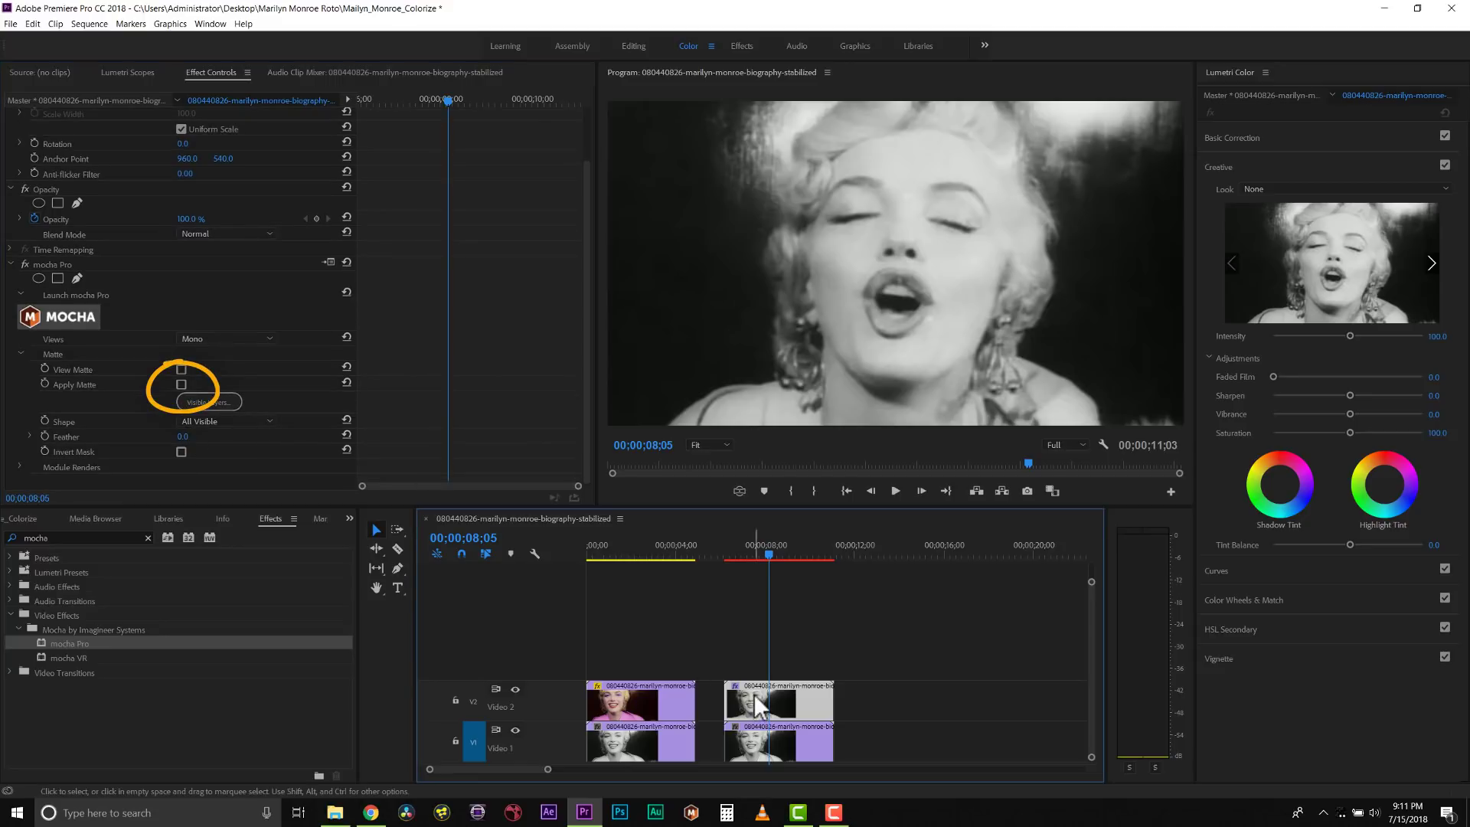
click(181, 385)
click(515, 729)
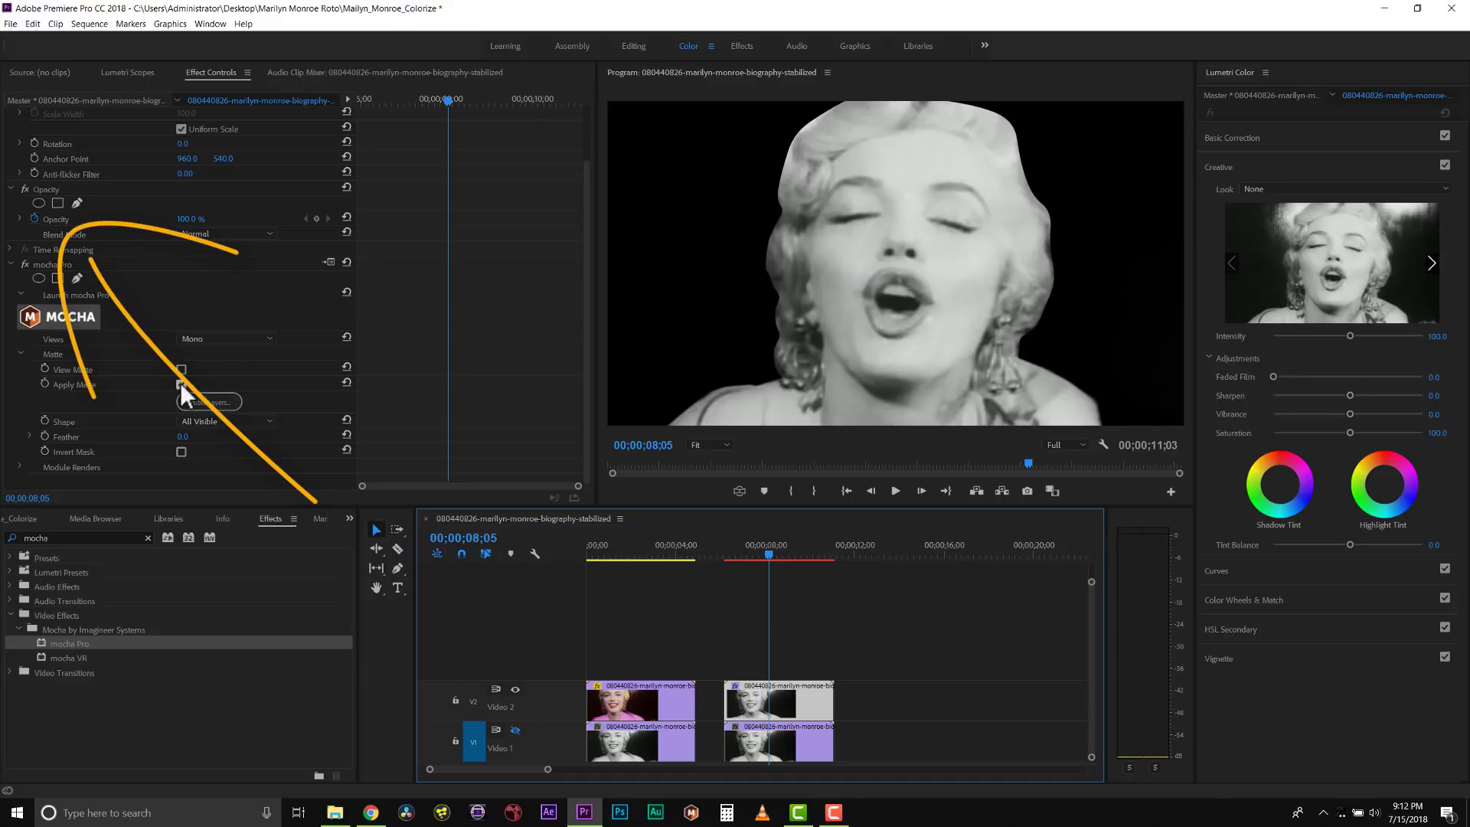
click(181, 385)
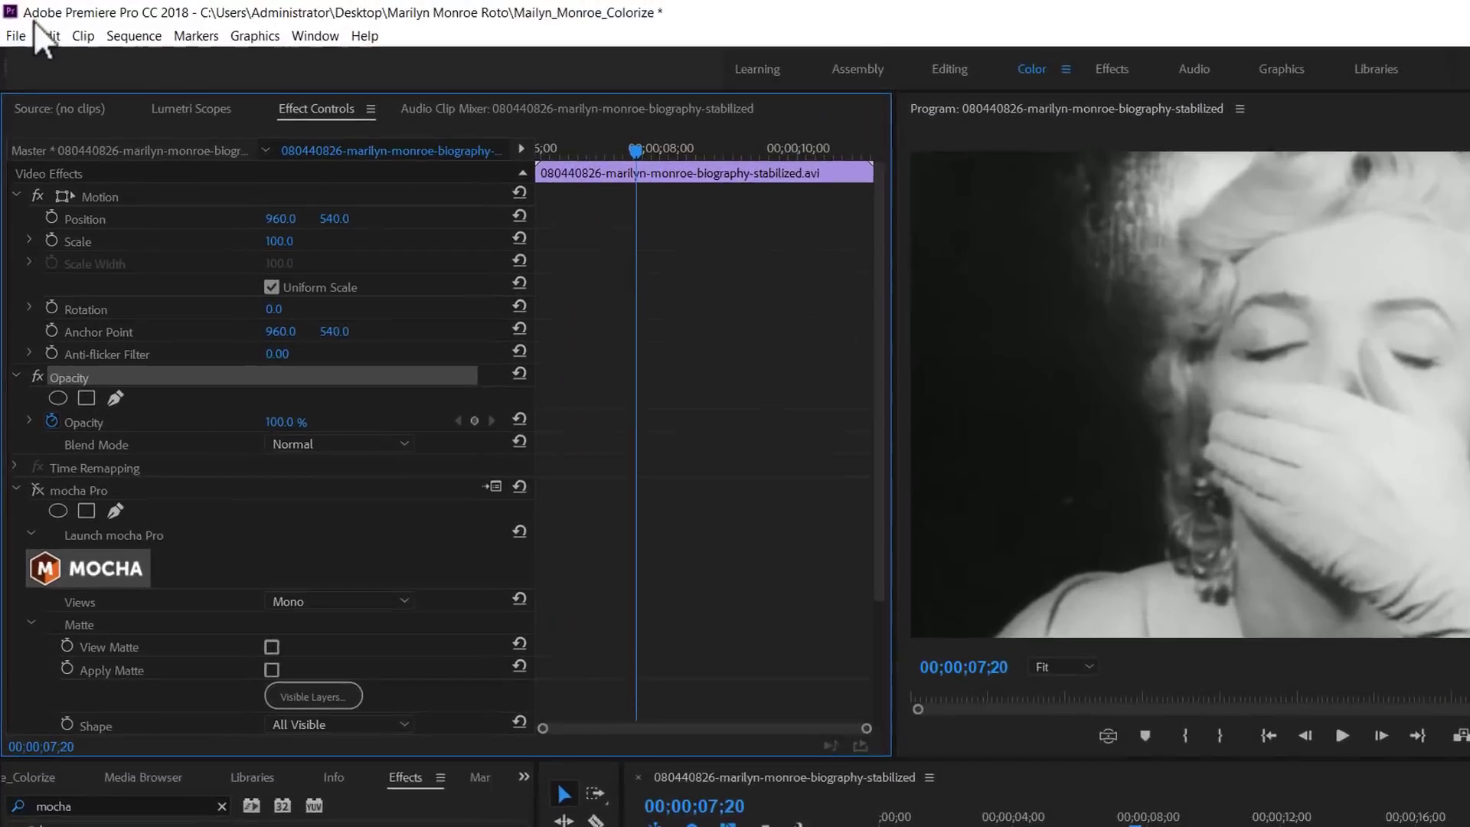
Paste the copied mocha shapes as masks into the Video 2 clip's Opacity effect and look through the mask list.
click(32, 24)
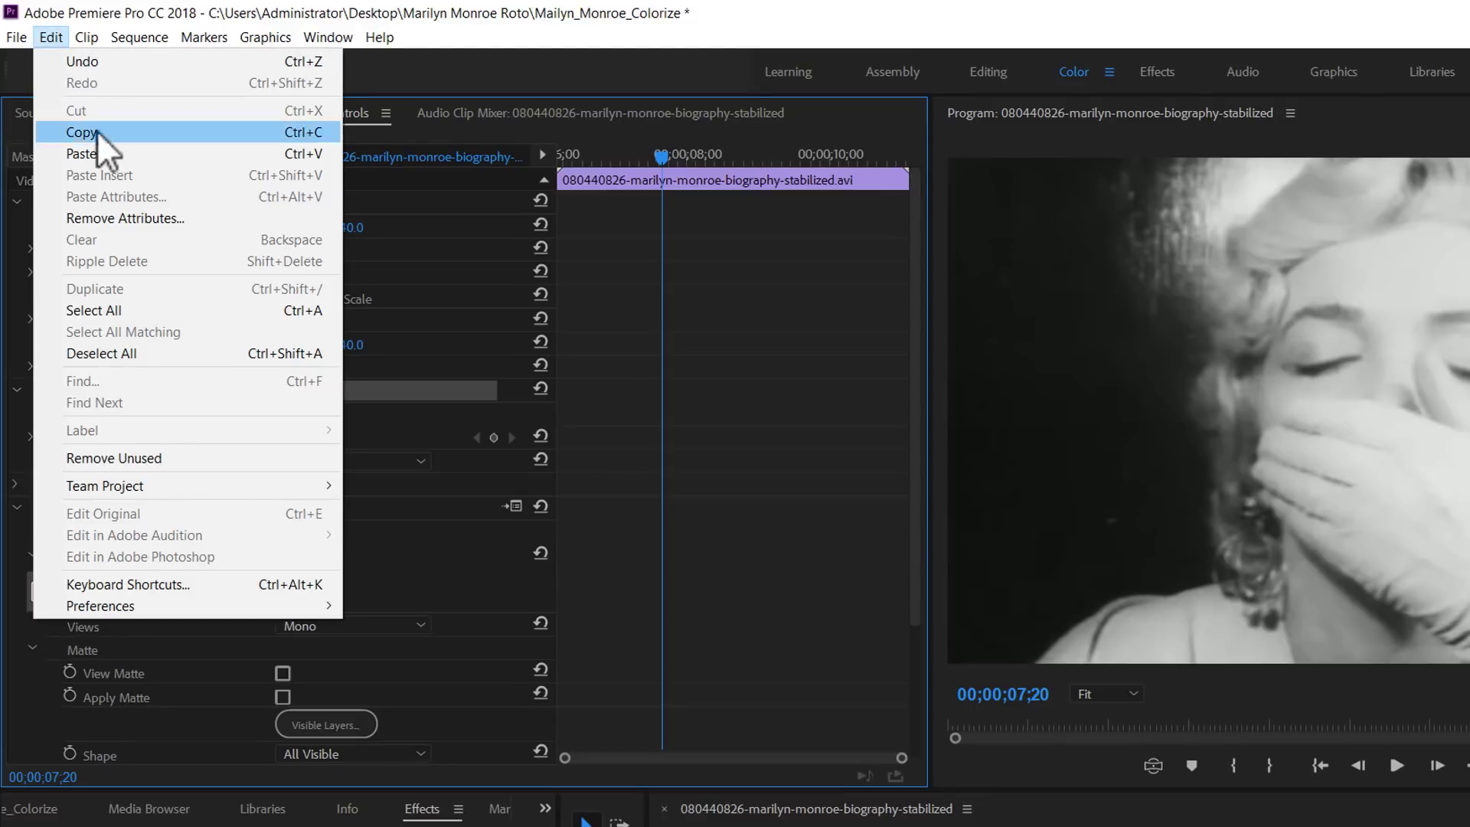
click(97, 130)
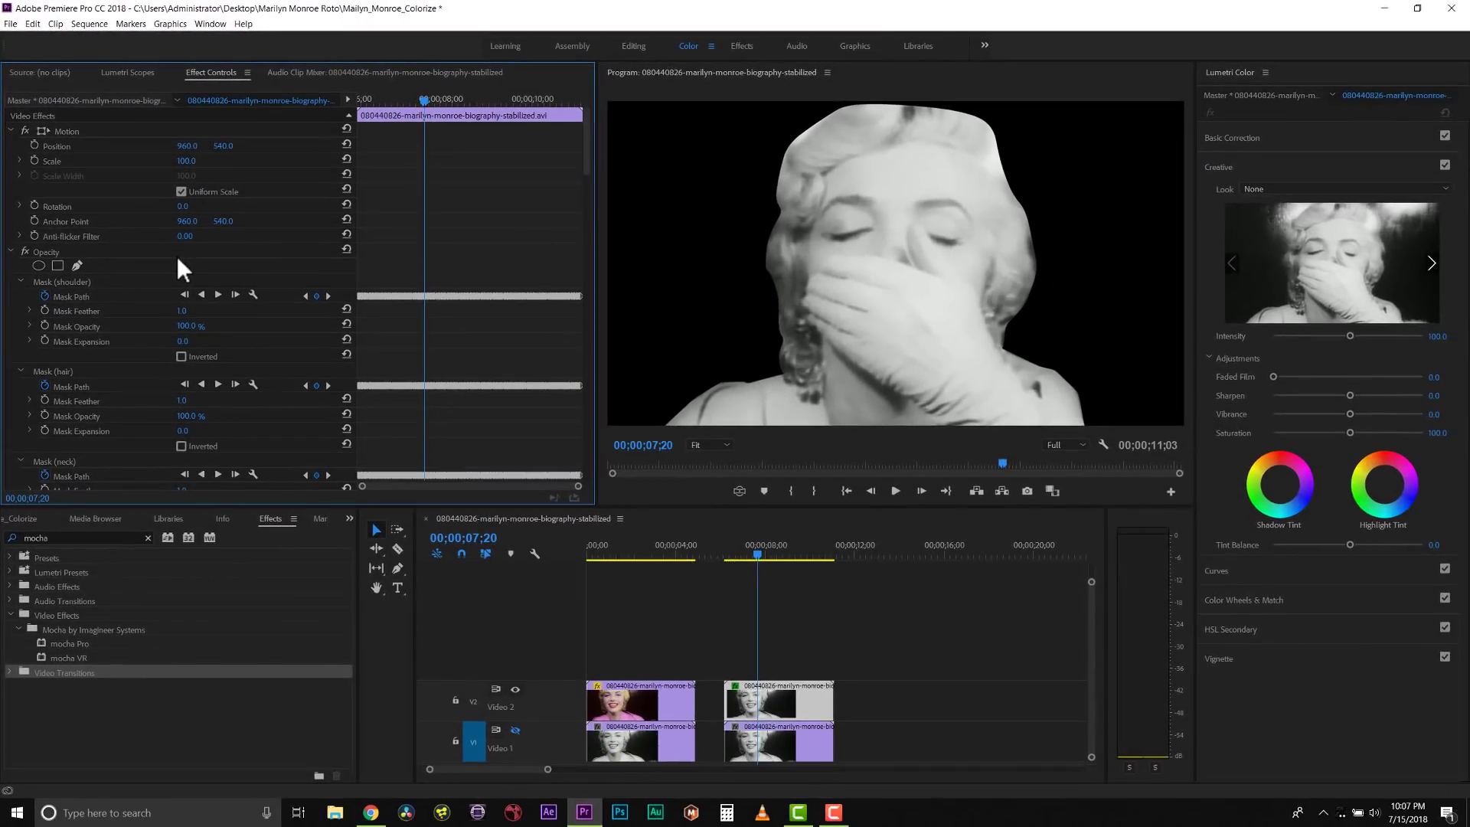
scroll(272, 359, down, 15)
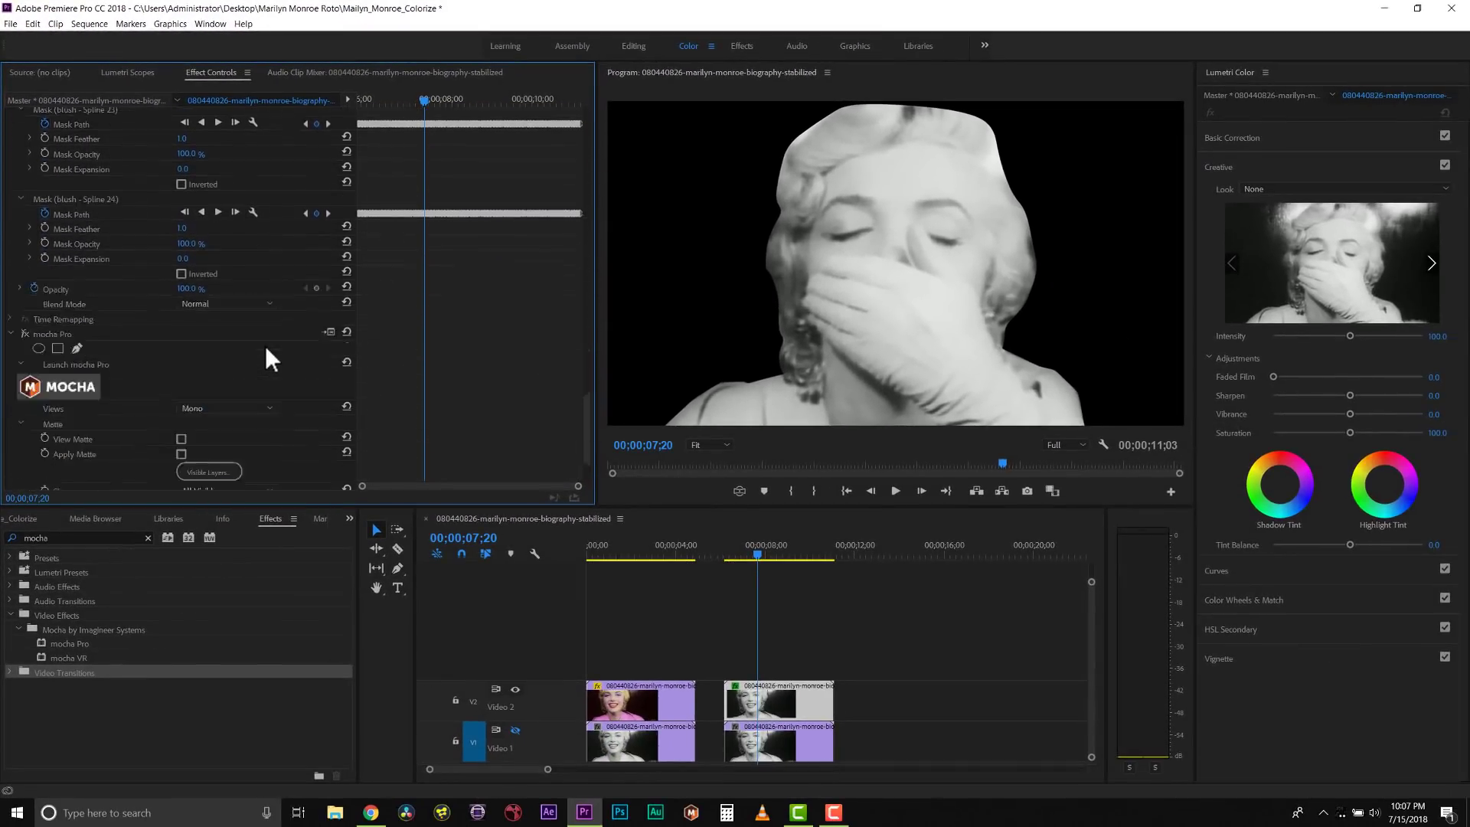
scroll(265, 344, up, 15)
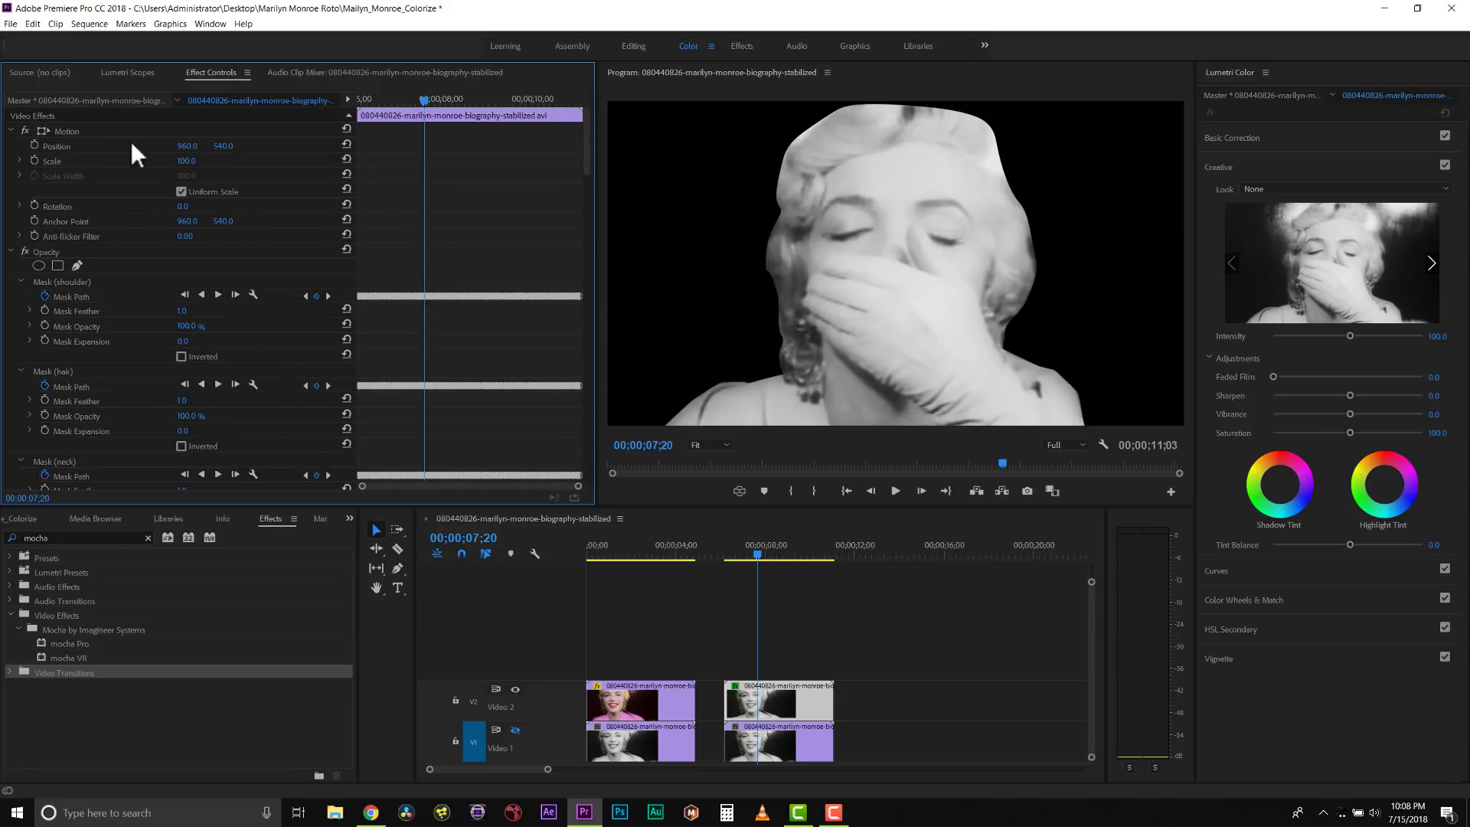
click(30, 24)
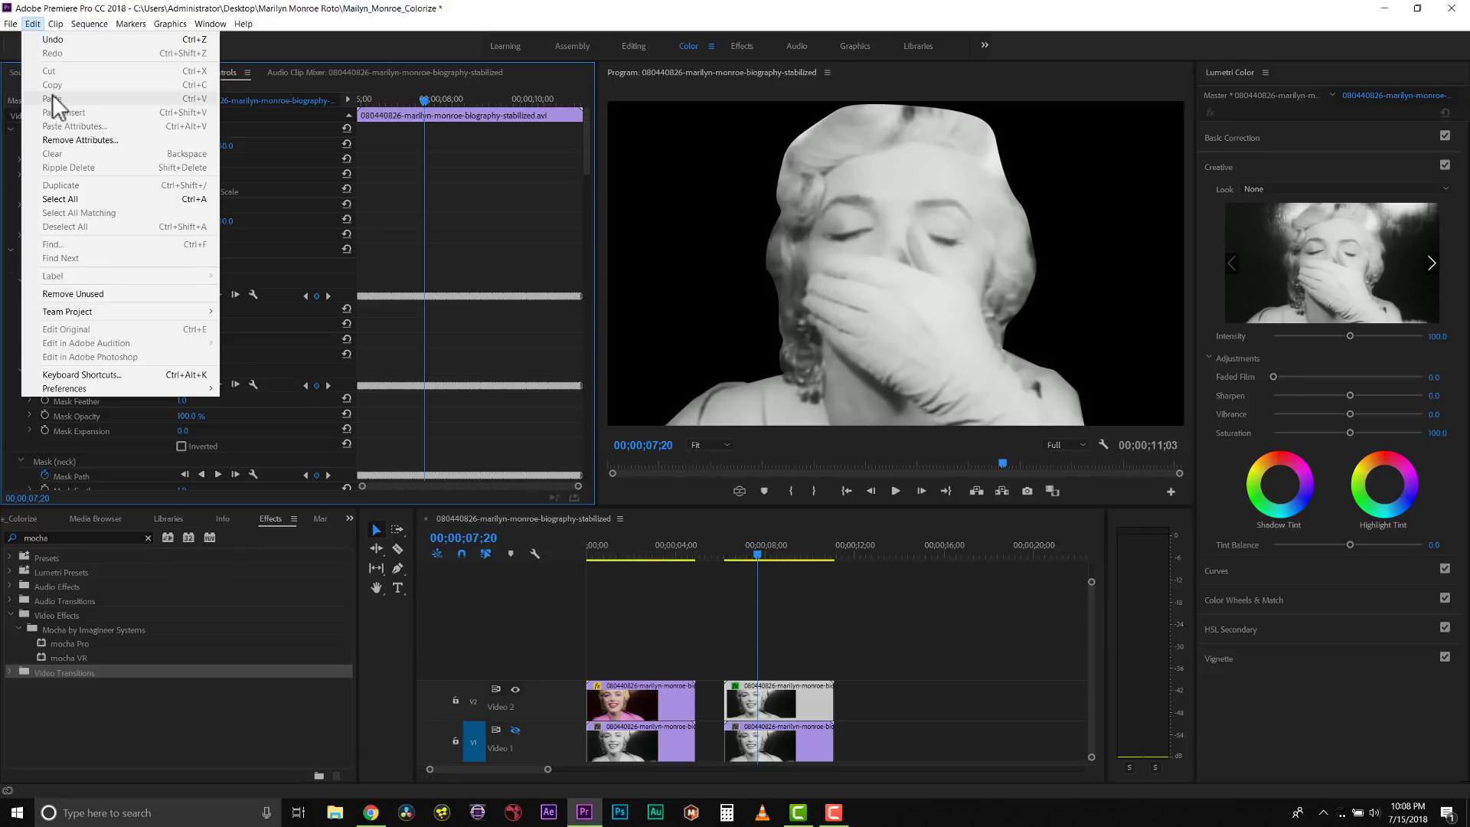
click(277, 52)
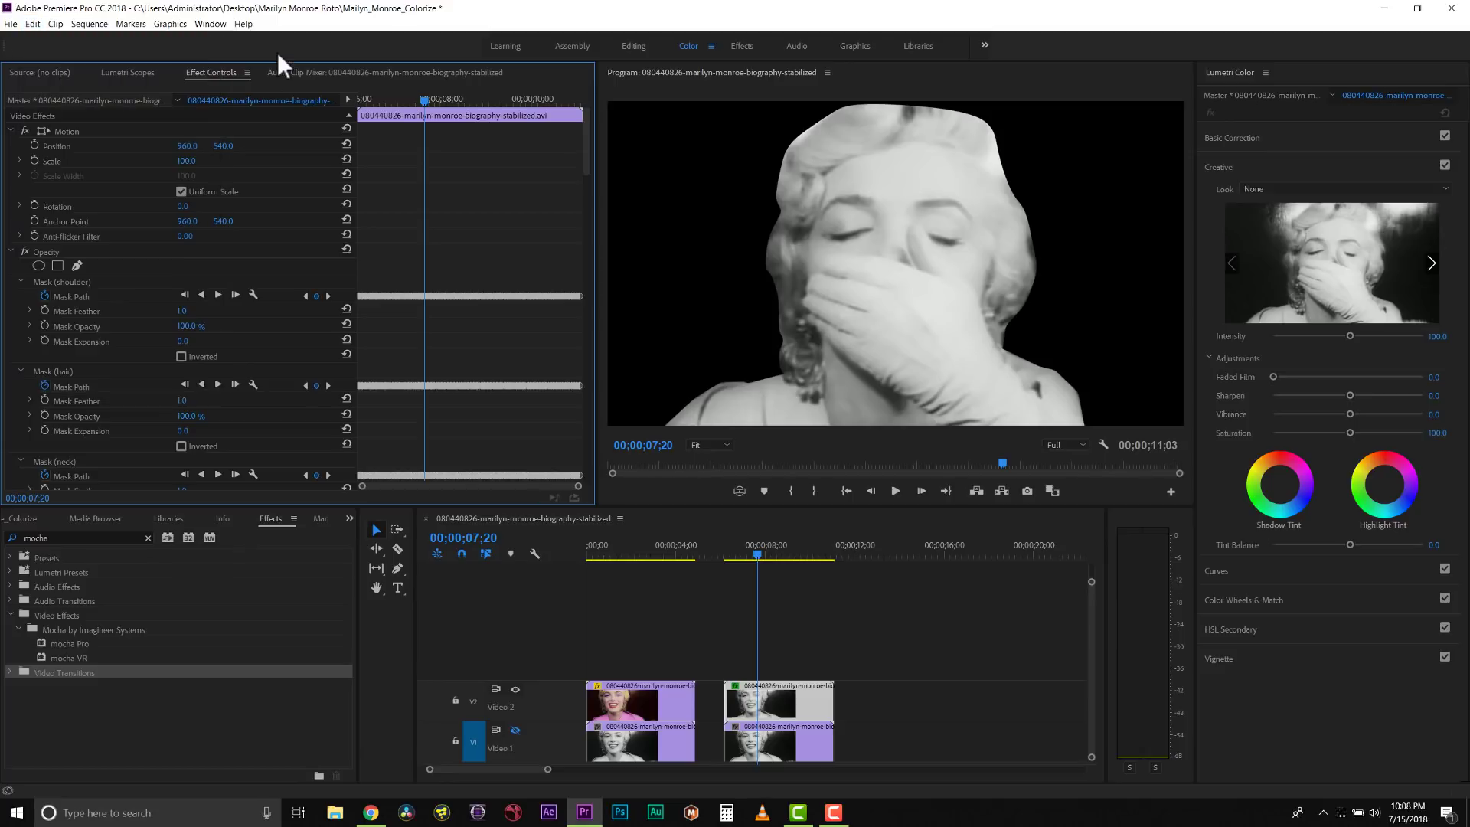
key(alt+Tab)
key(alt+Tab)
key(alt+Tab)
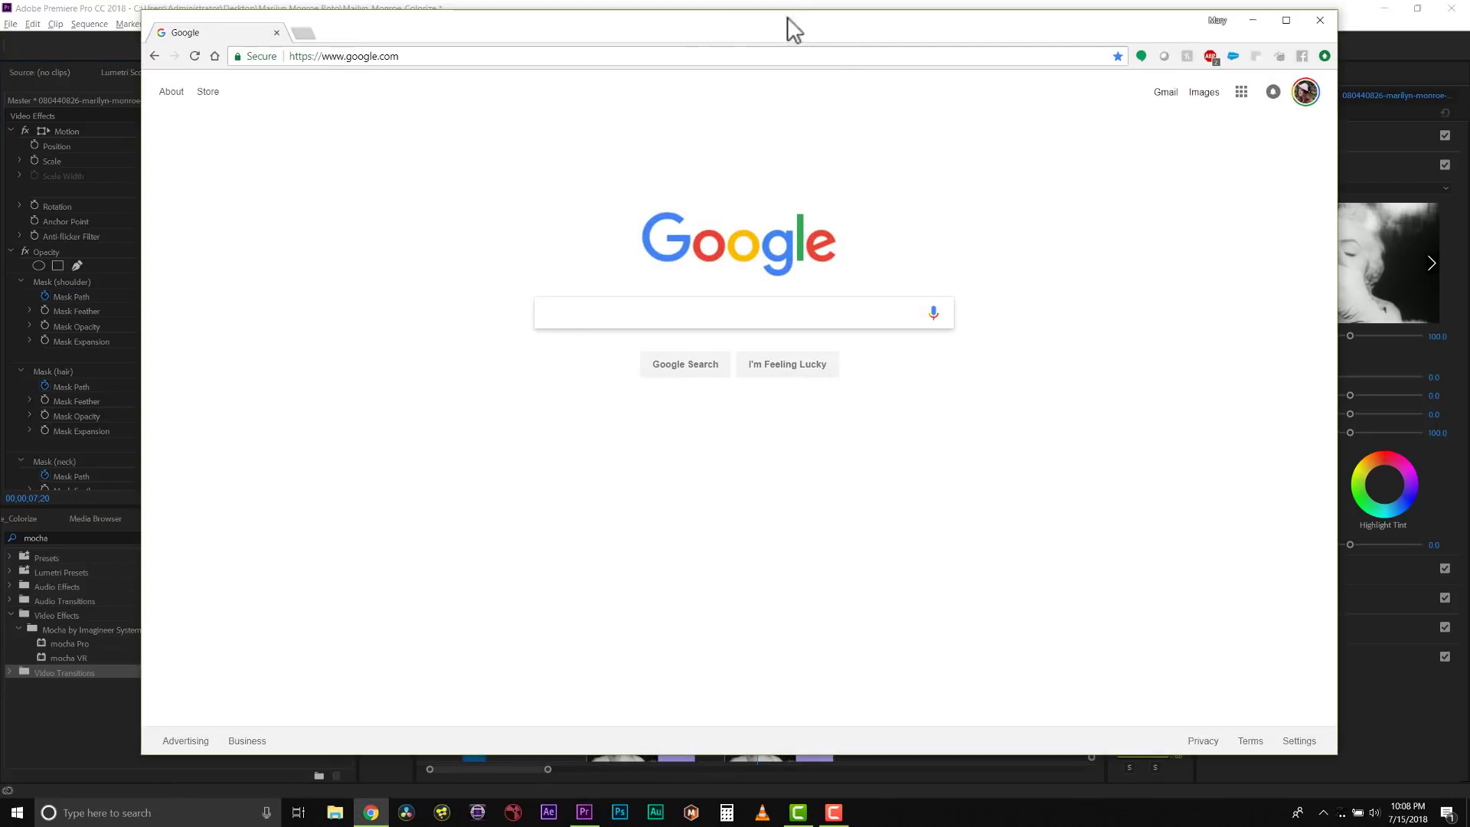
click(1254, 21)
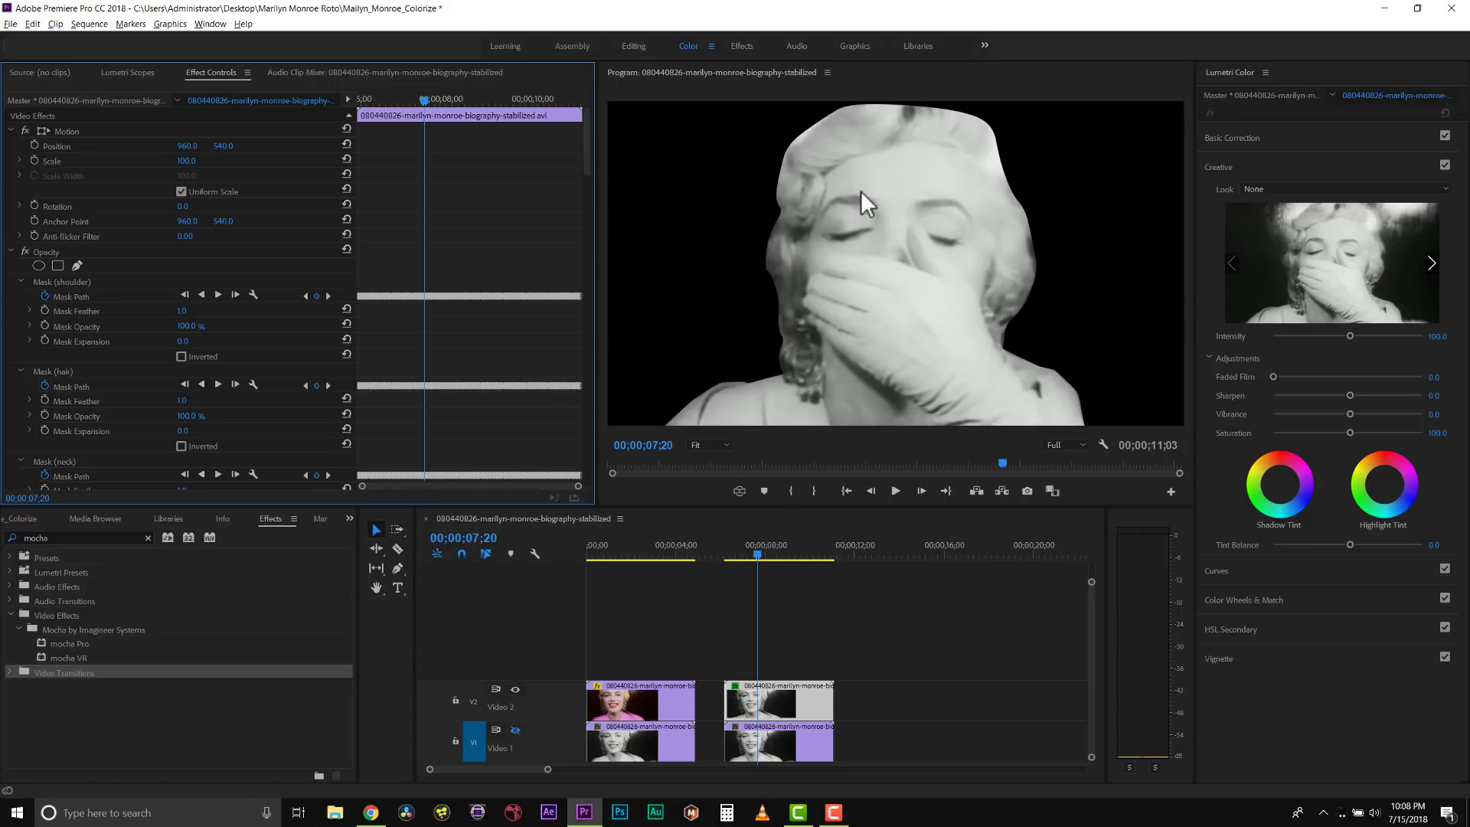
Add 10 video tracks to the sequence, placed after Video 2.
right_click(539, 659)
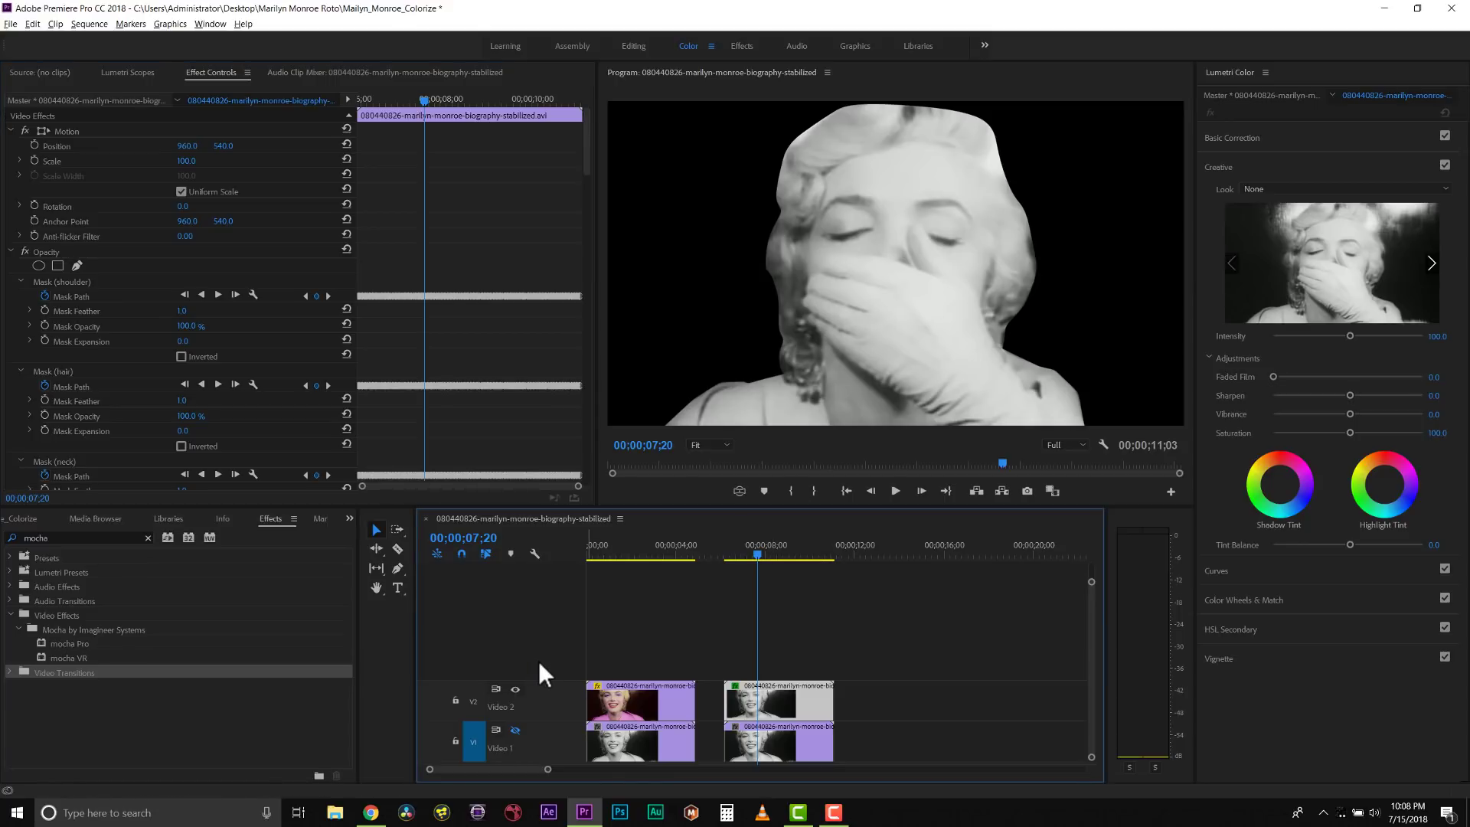
click(572, 588)
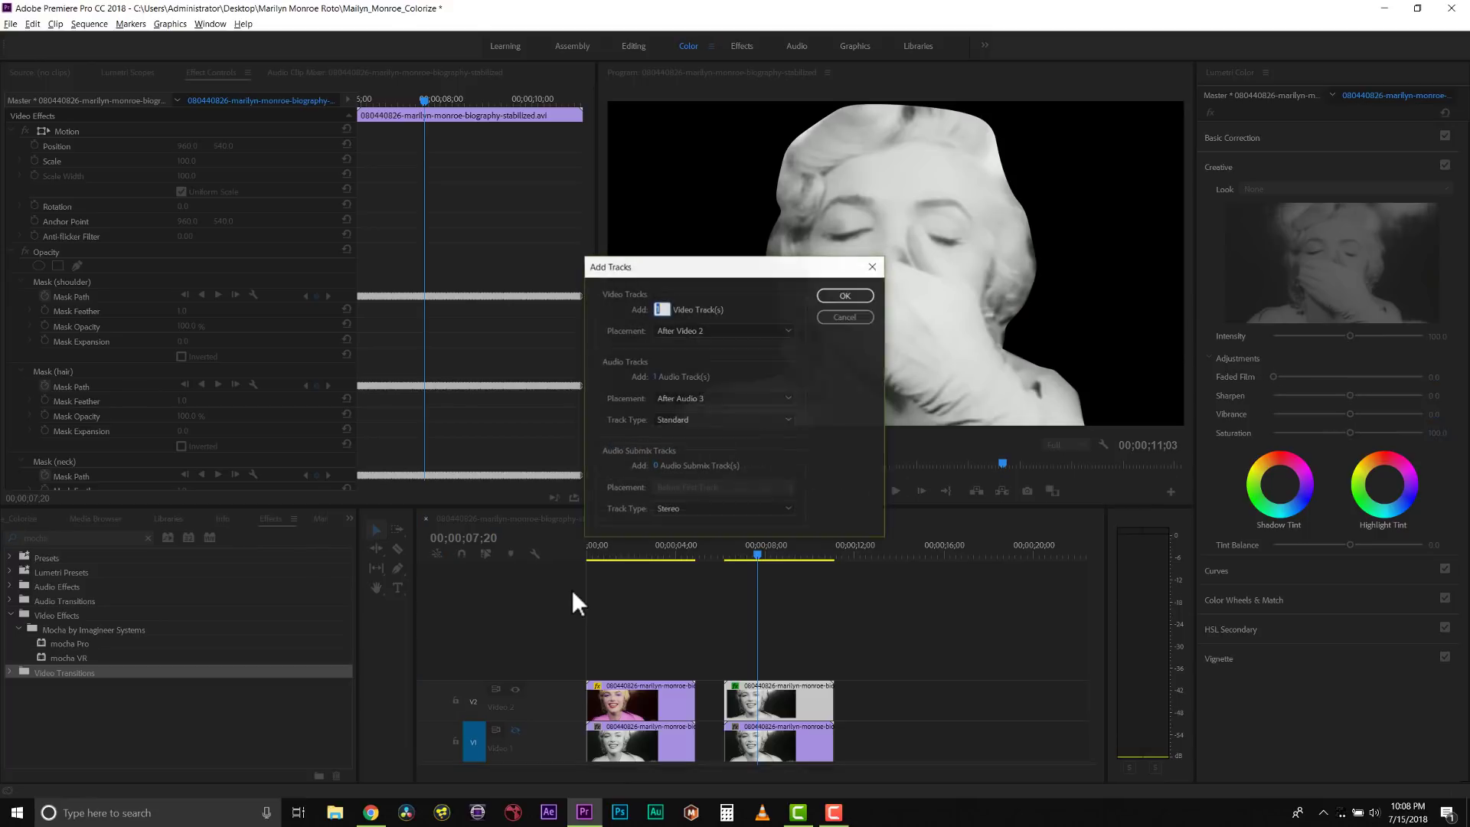
text(10)
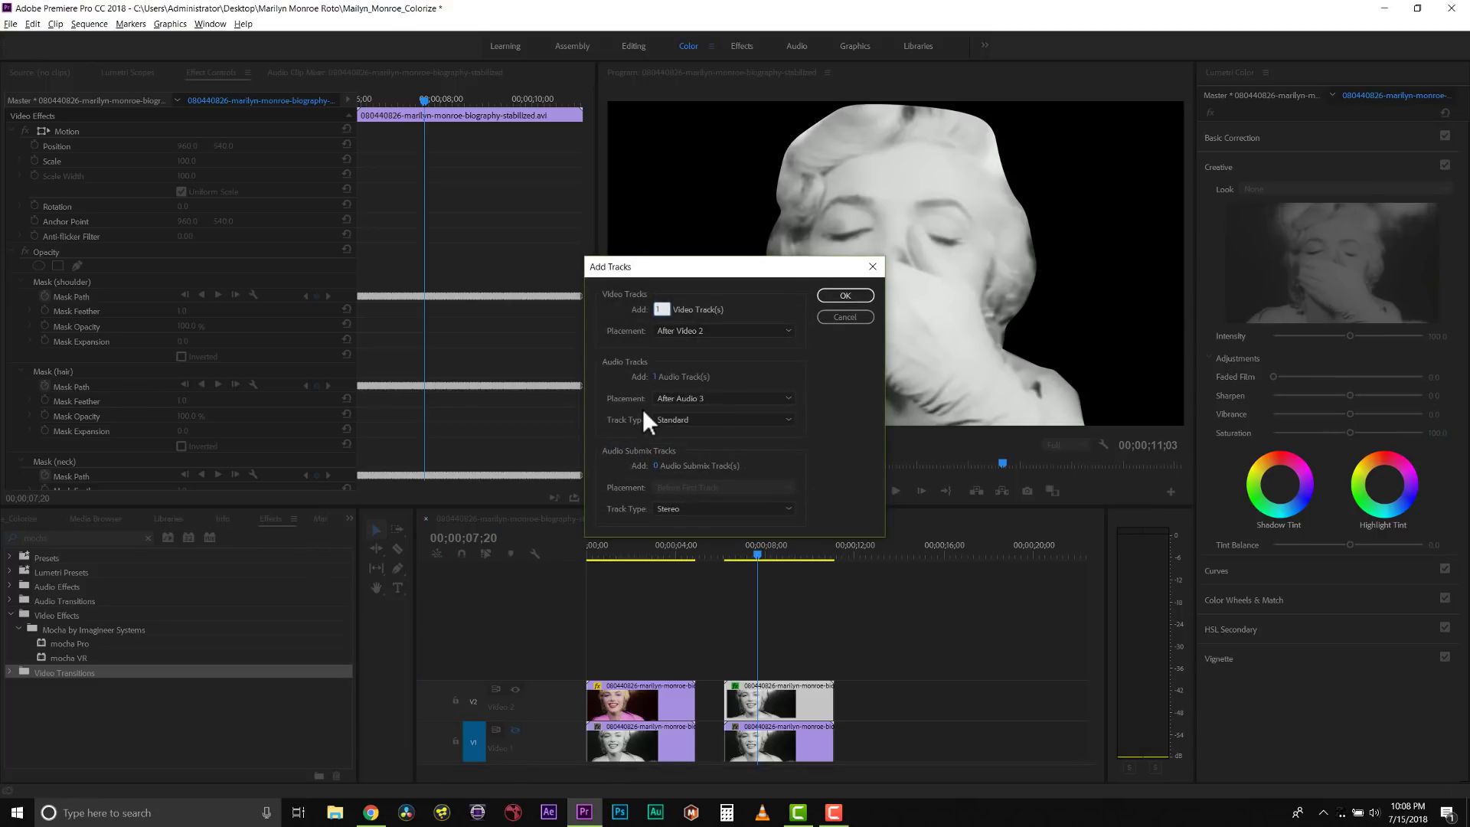
click(847, 295)
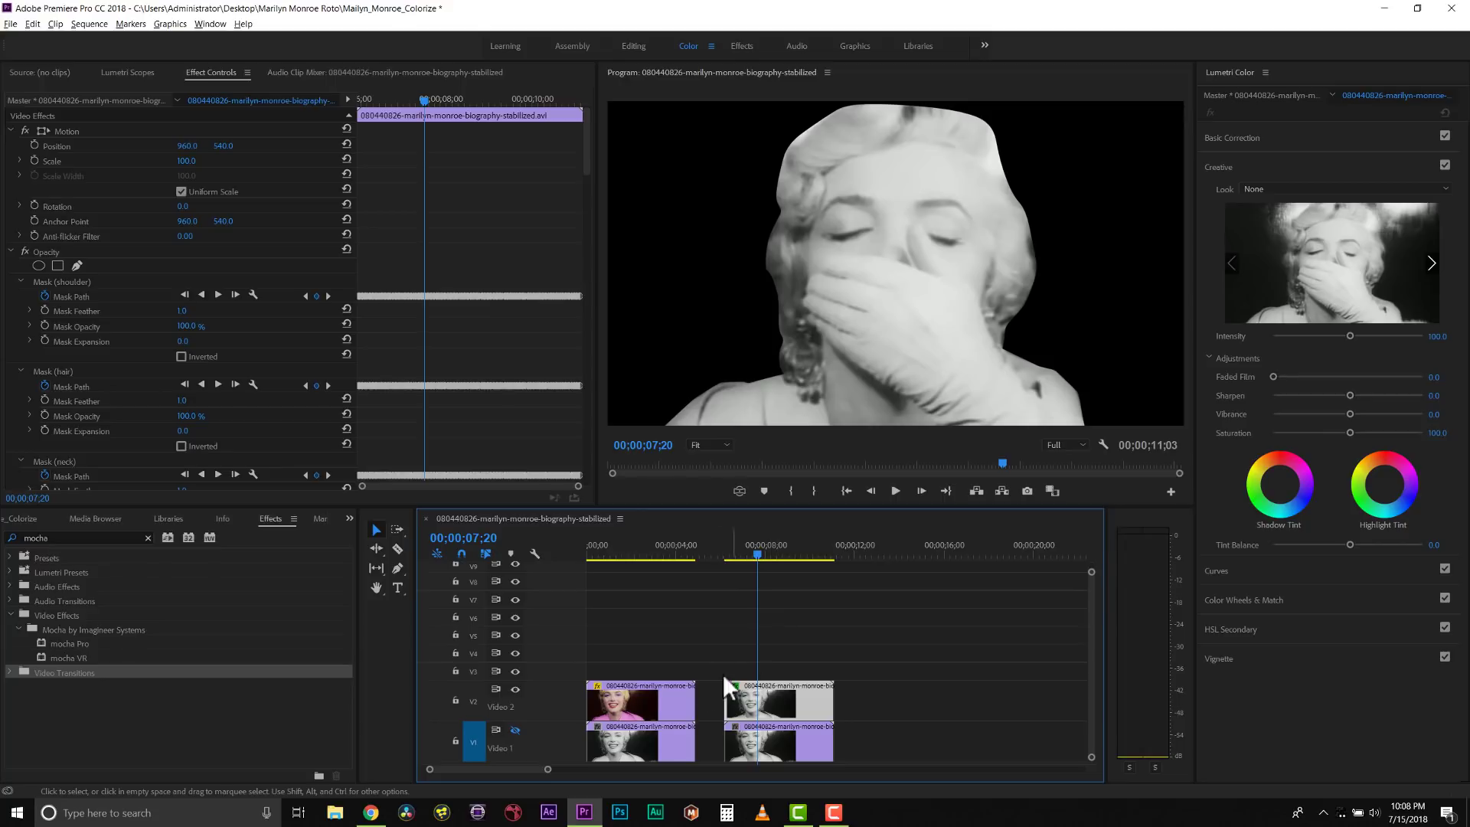
Duplicate the masked Video 2 clip and place the copy on Video 3, aligned directly above the original.
click(856, 553)
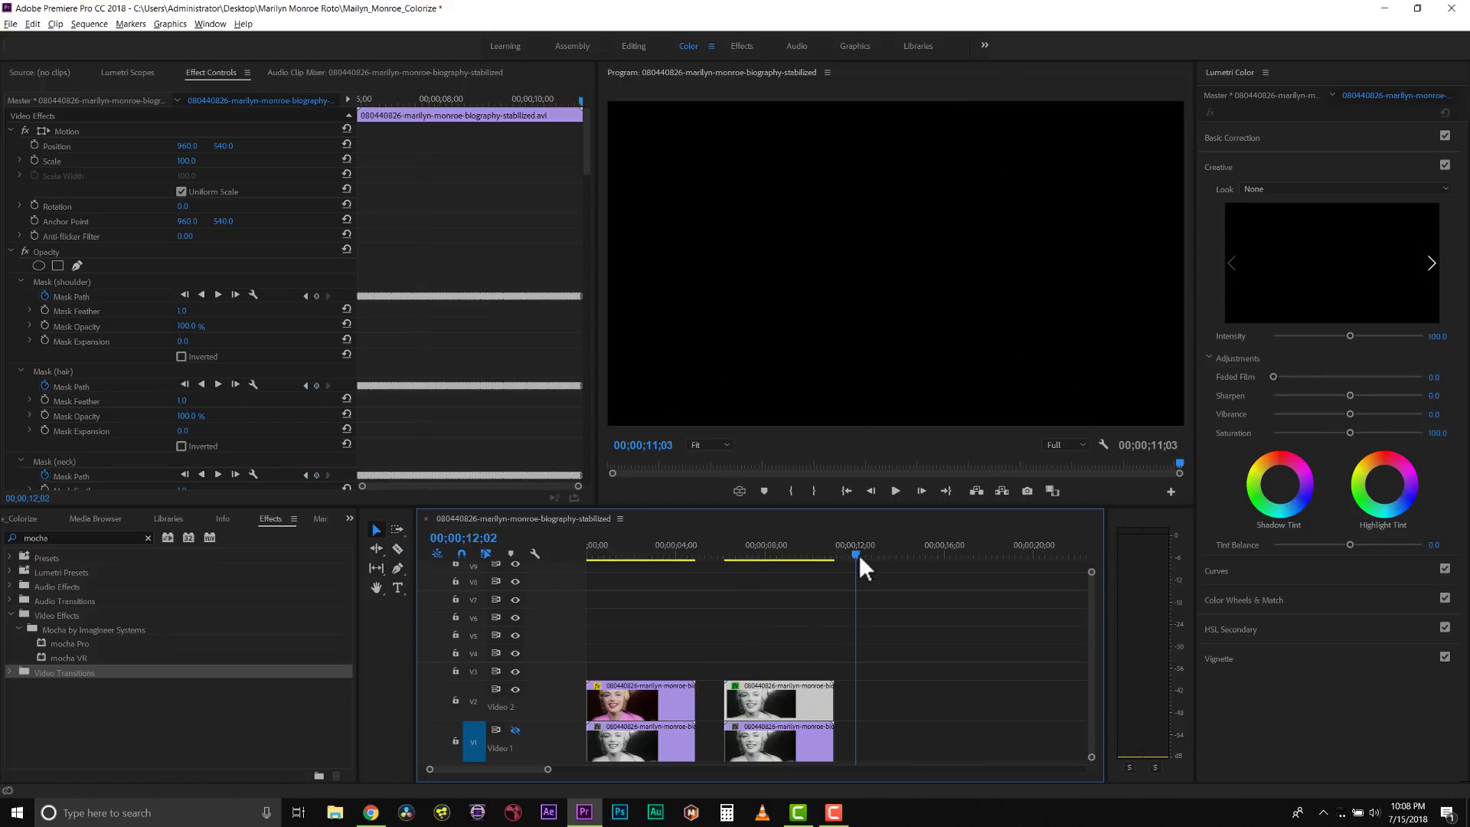
key(ctrl+v)
mouse_move(878, 739)
mouse_down()
mouse_move(867, 659)
mouse_move(754, 670)
mouse_up()
click(771, 554)
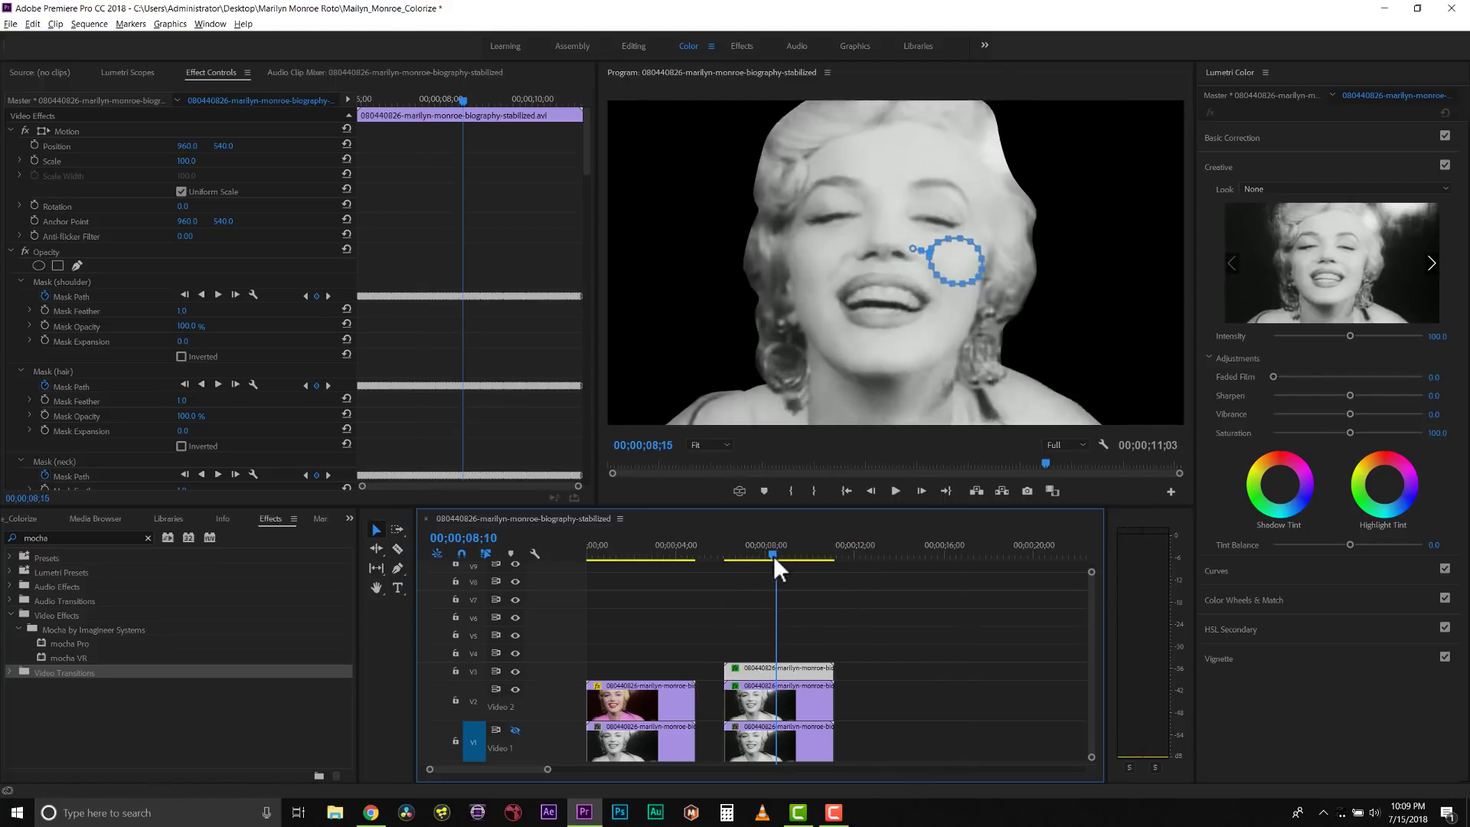
Delete the hair, neck, face, lip, blush and other facial masks from the Video 3 clip, keeping shoulder, wrist, thumb and hand in glove.
click(115, 283)
scroll(94, 317, down, 3)
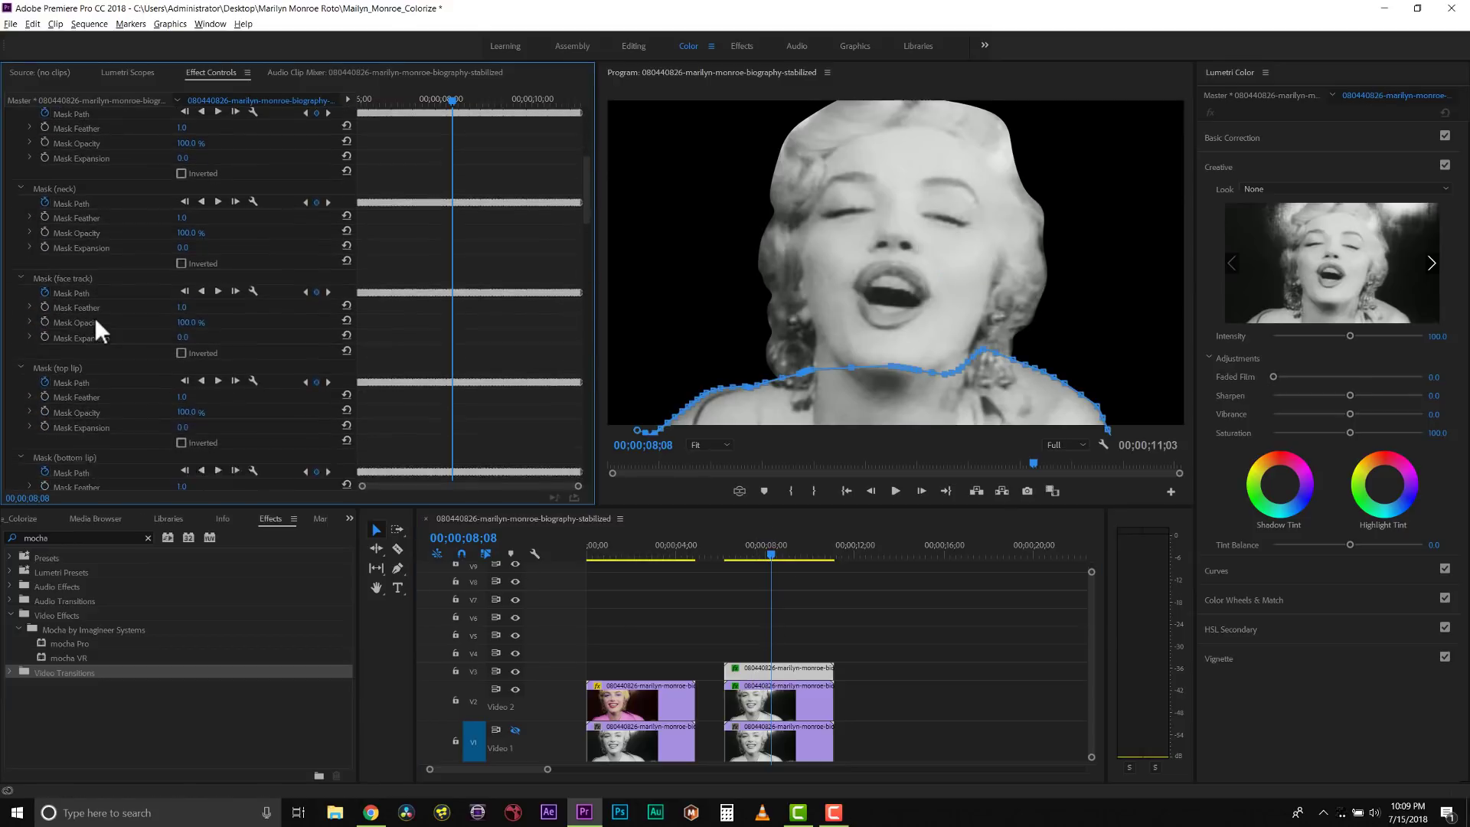
click(75, 314)
click(65, 403)
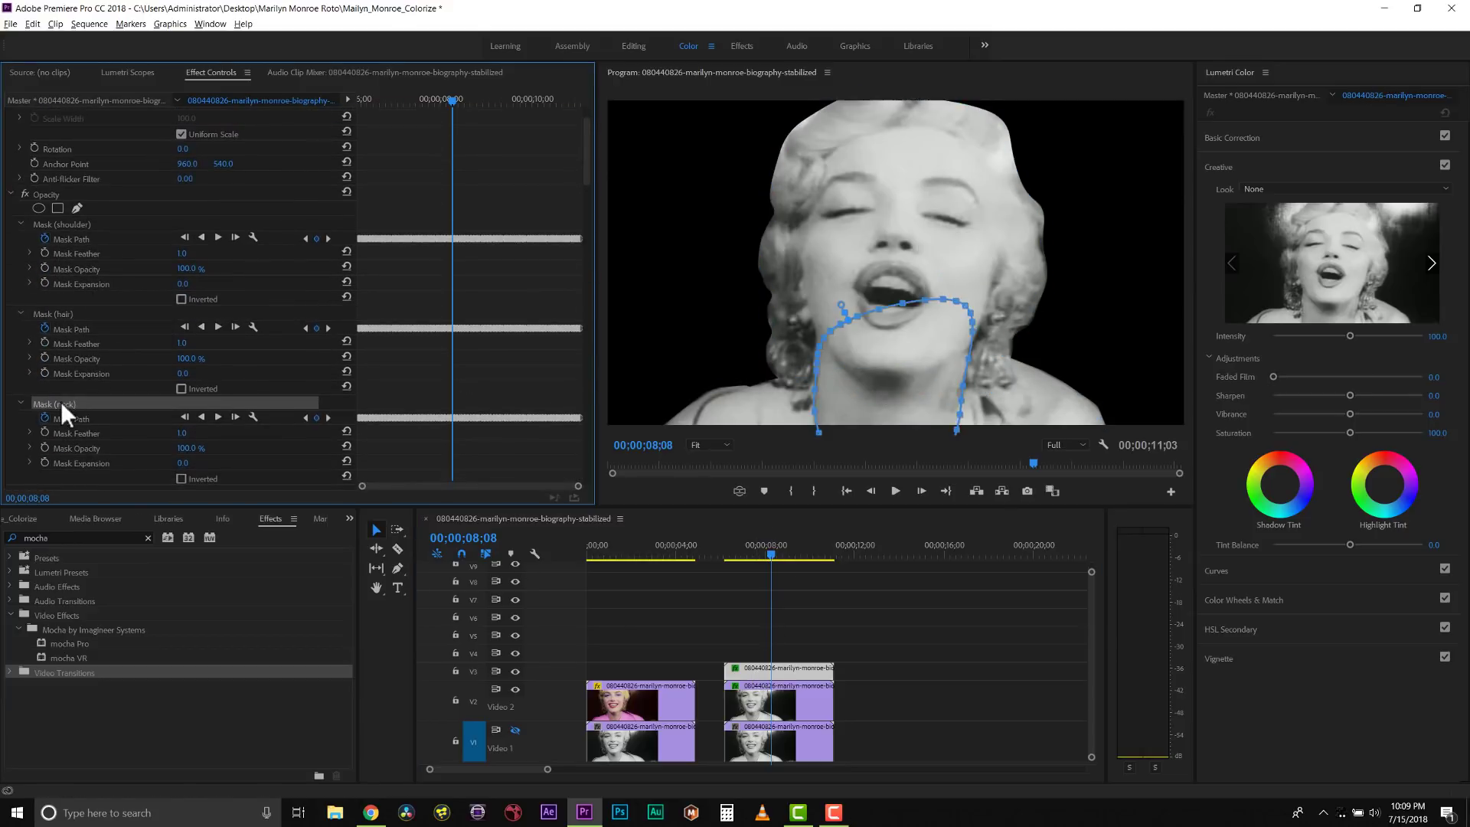
key(Delete)
click(60, 314)
key(Delete)
click(76, 312)
key(Delete)
click(76, 312)
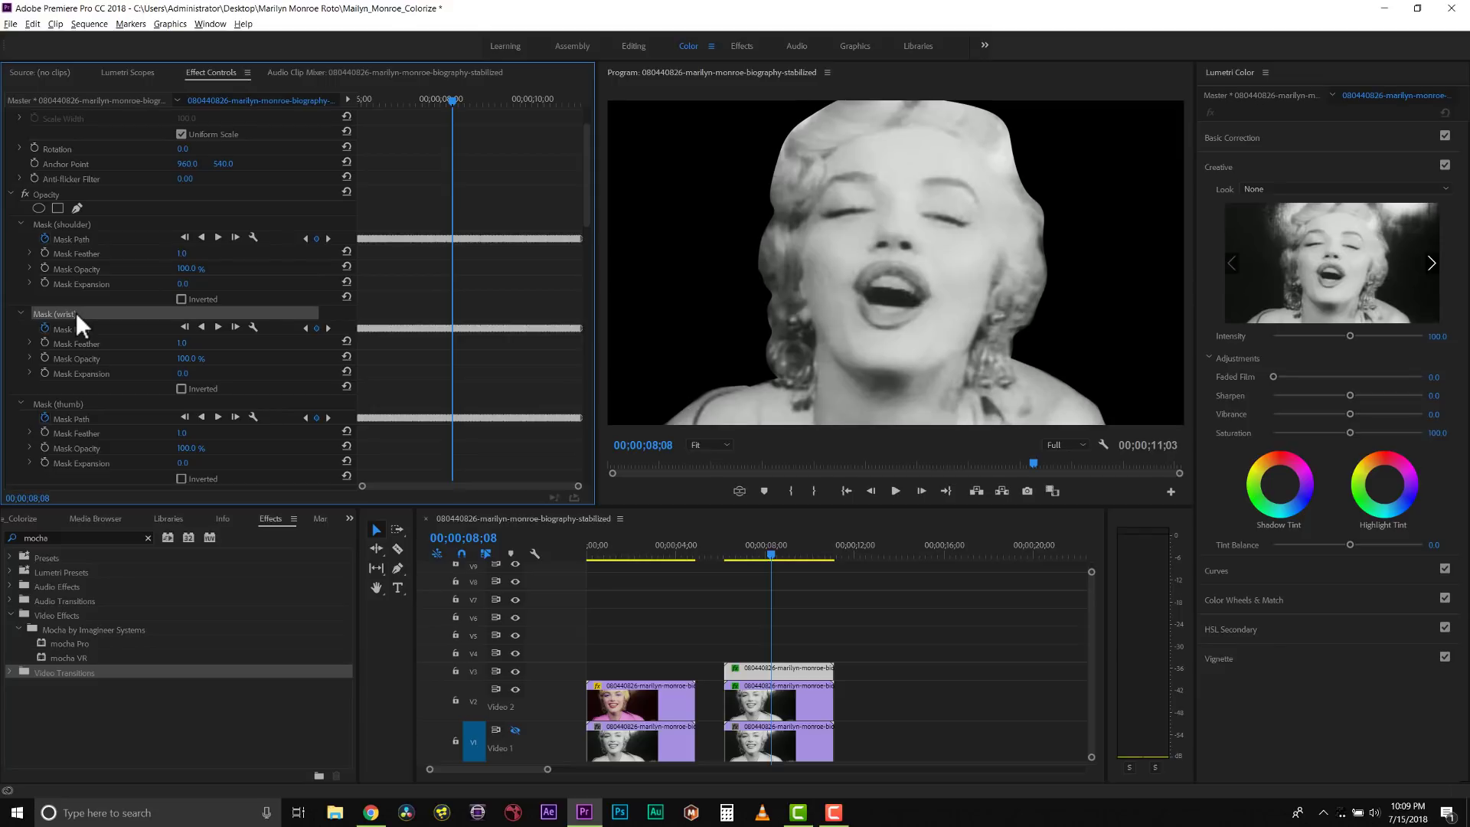
scroll(82, 386, down, 6)
click(80, 343)
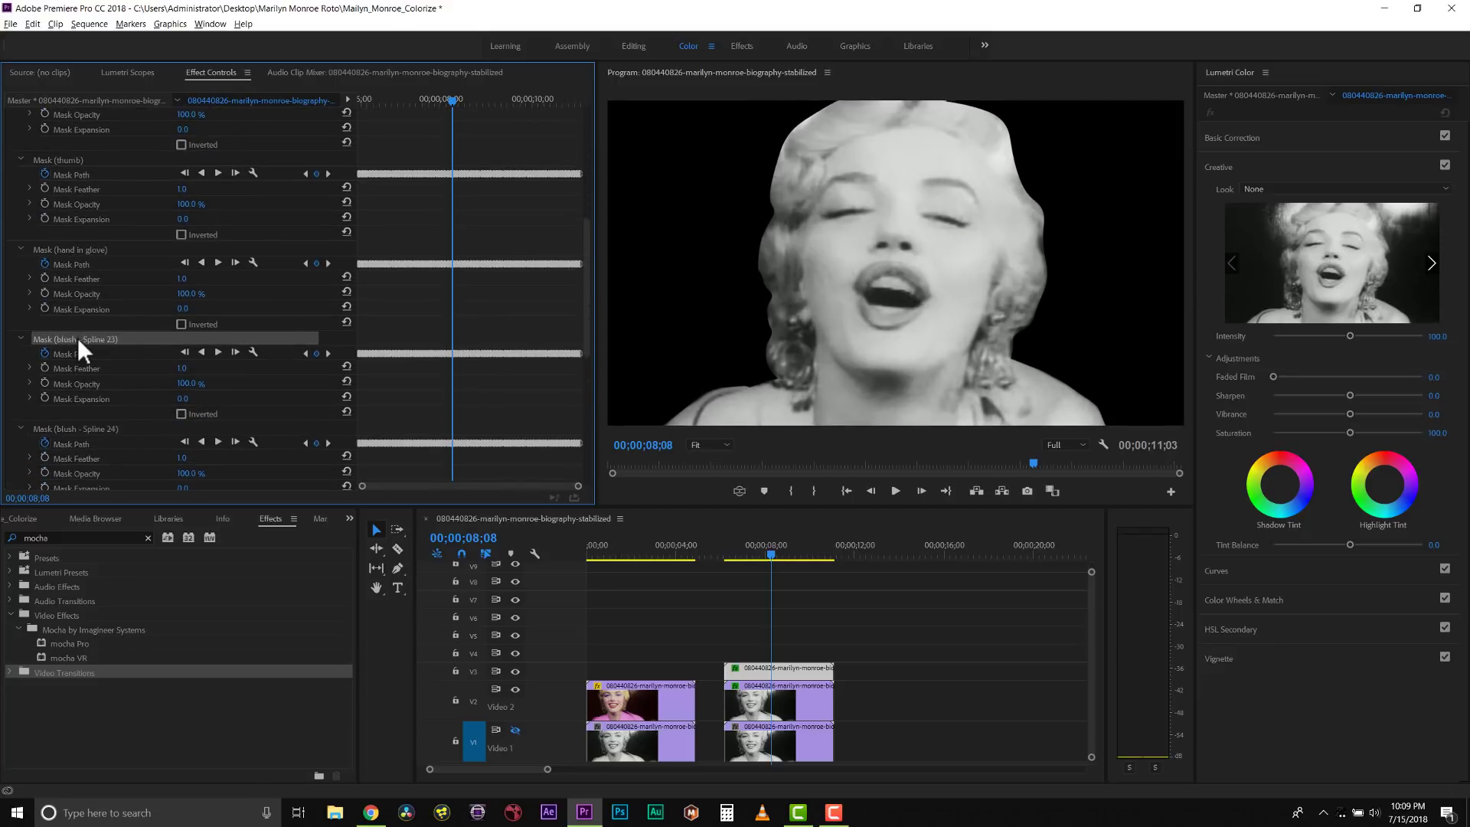
key(Delete)
scroll(78, 338, up, 5)
Hide the Video 2 track and scrub through the second set of clips to preview the Video 3 masks alone.
click(515, 689)
click(735, 556)
drag(747, 558, 802, 586)
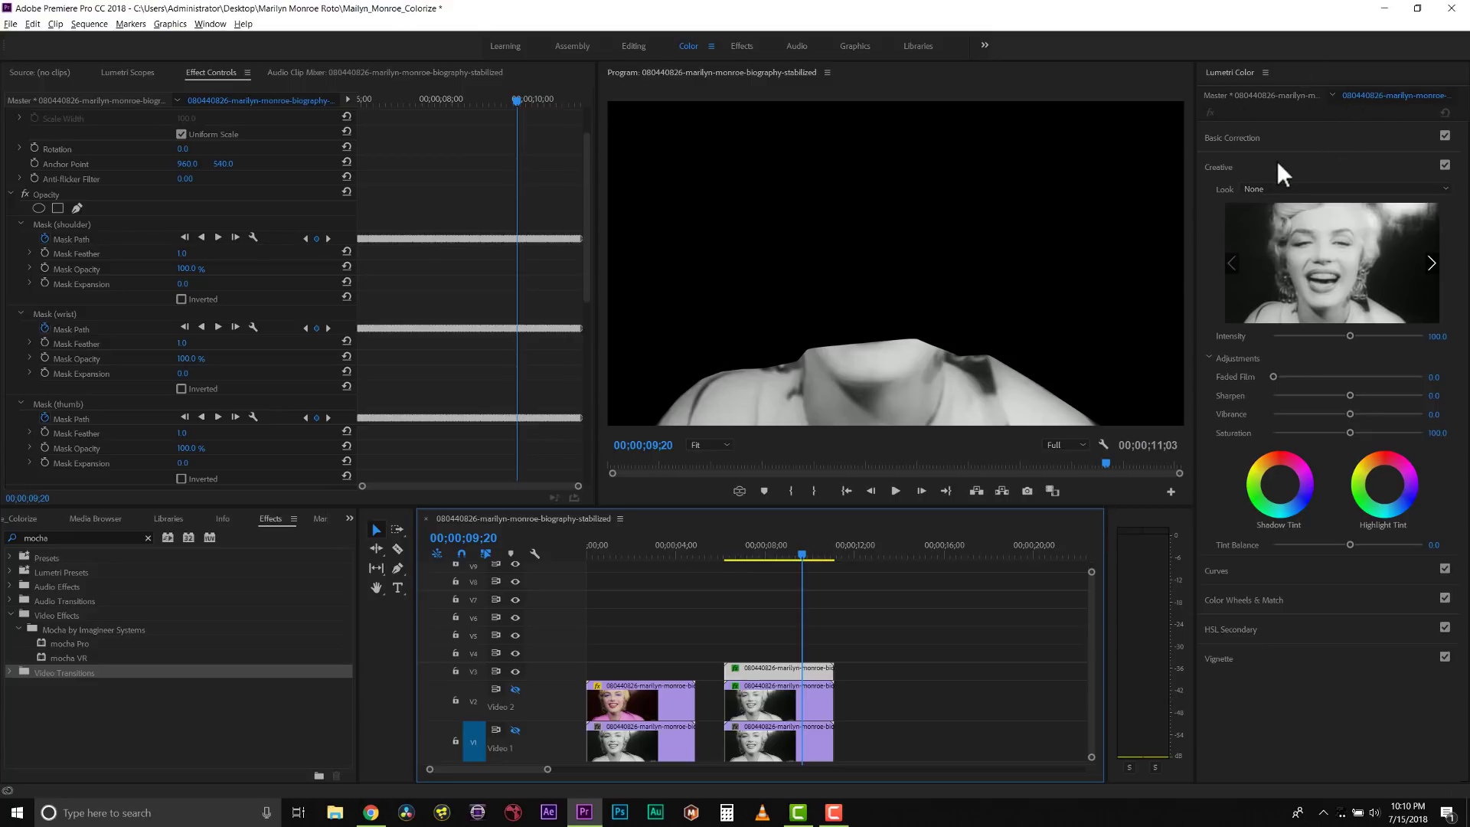
Tint the Video 3 clip's shadows and highlights pink with Lumetri's creative tint wheels.
drag(1306, 476, 1304, 464)
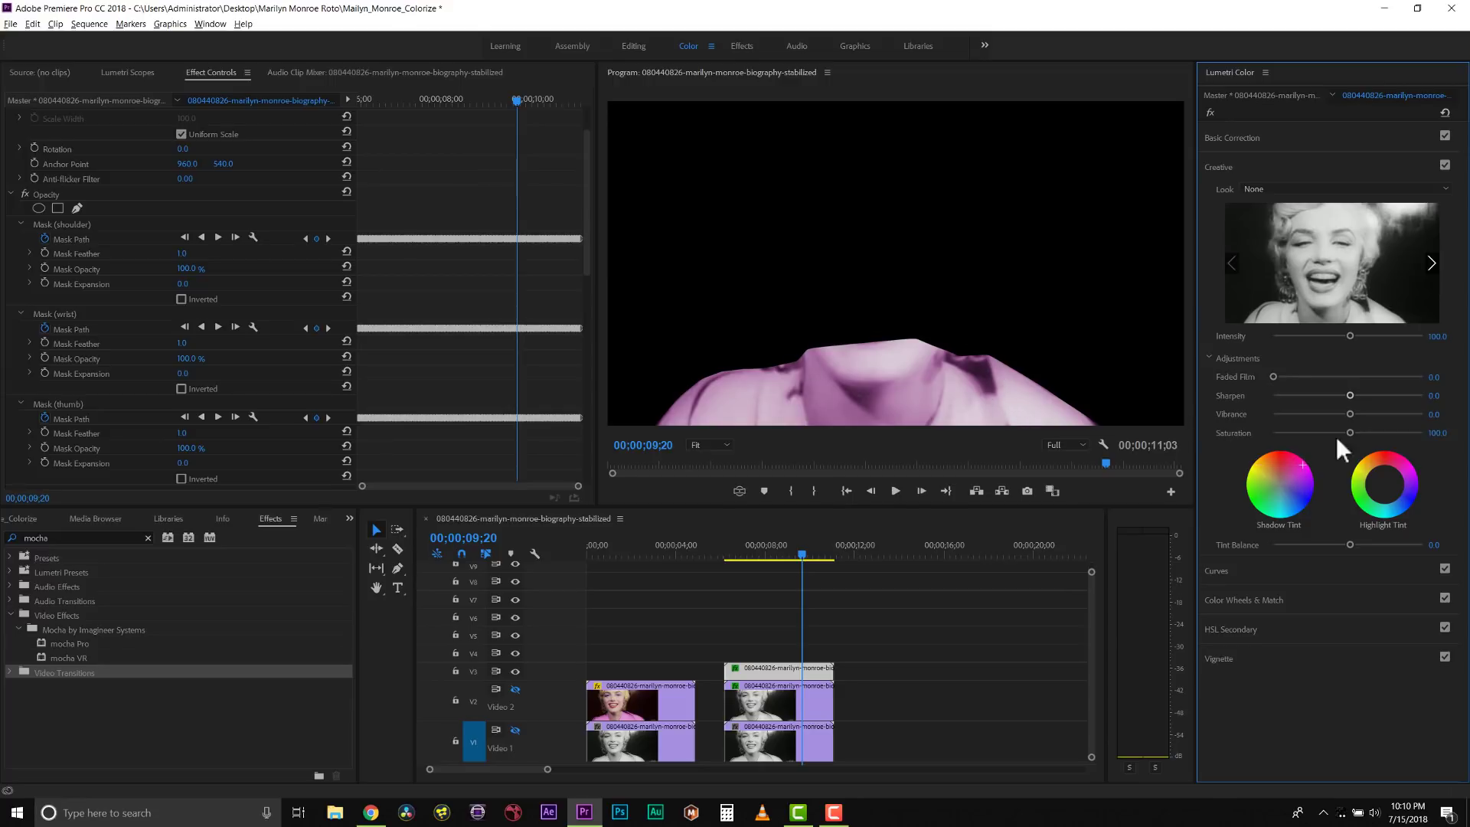
click(1404, 467)
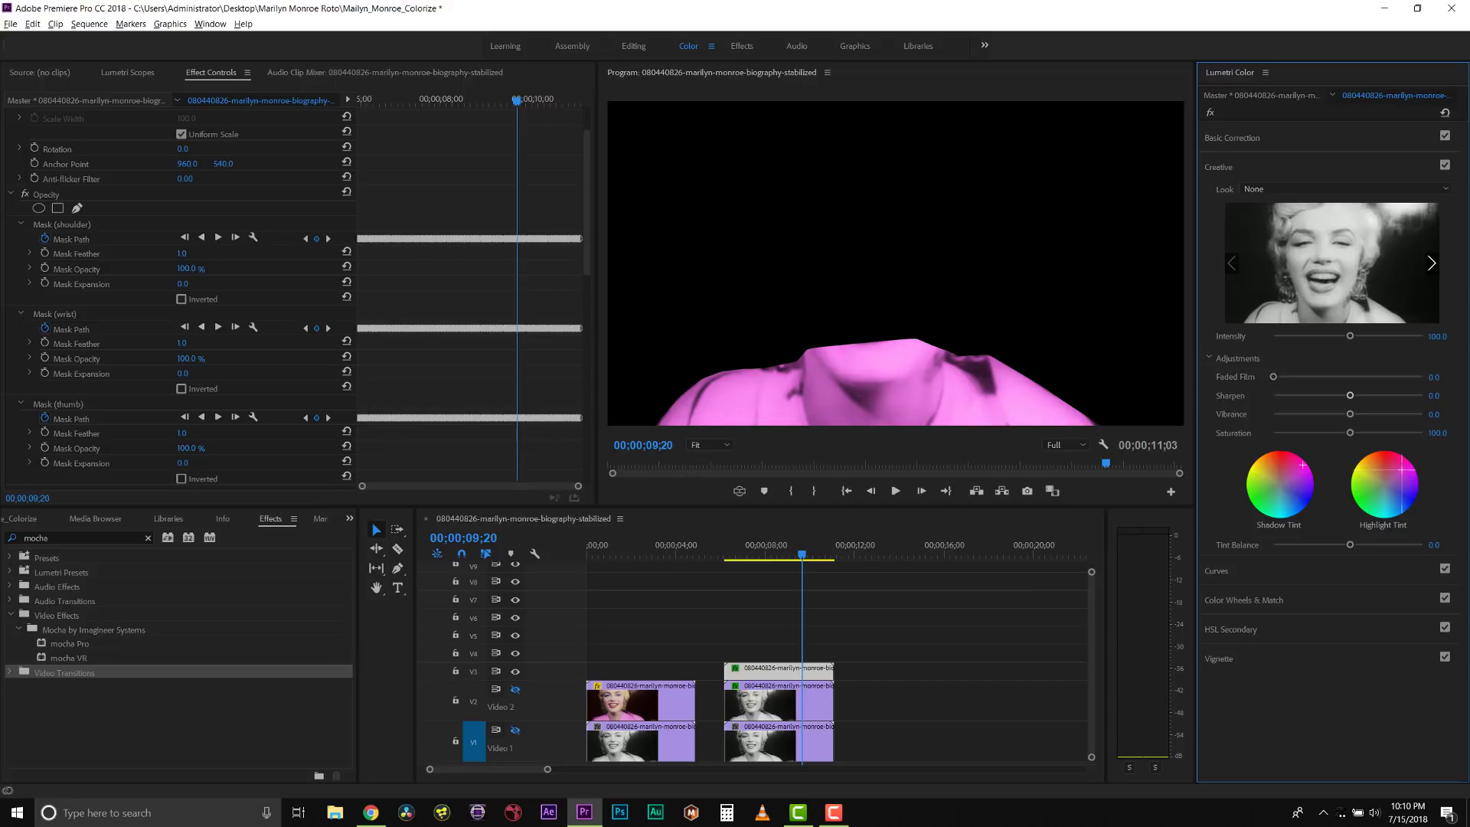
drag(1399, 466, 1393, 465)
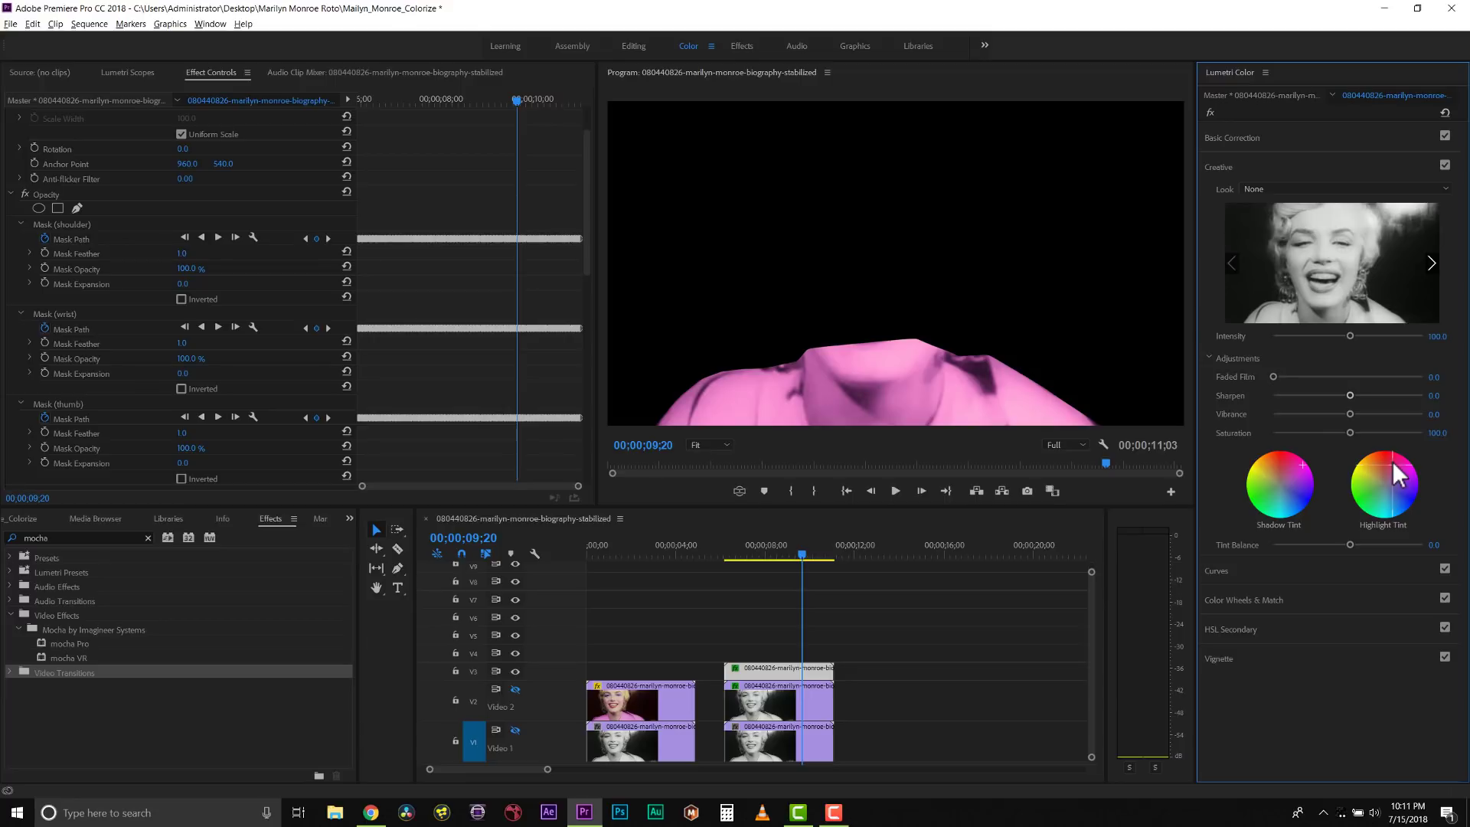
Duplicate the pink-tinted Video 3 clip and move the copy up to Video 12, aligned above the original.
click(793, 668)
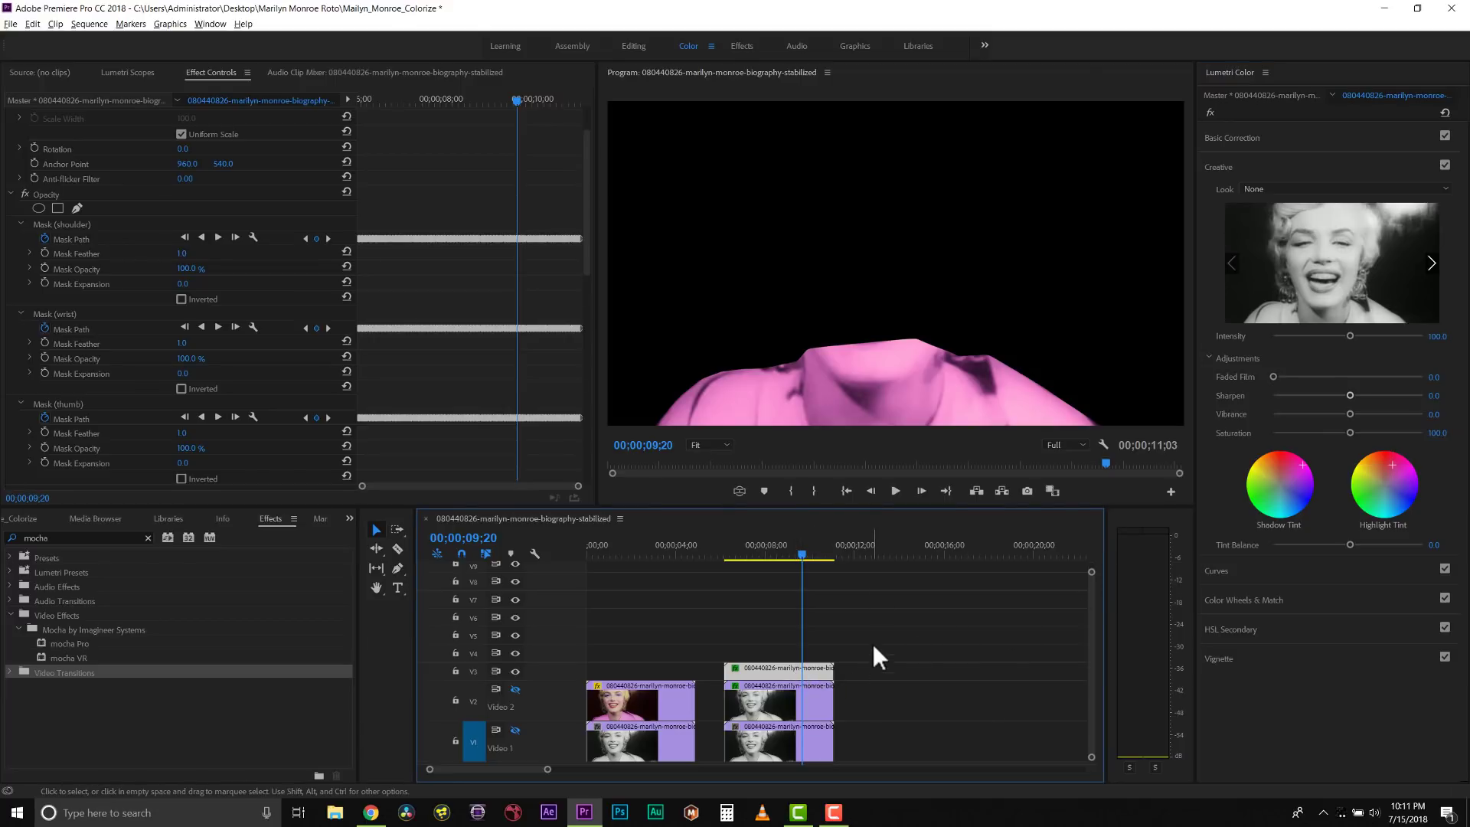
click(880, 554)
key(ctrl+v)
drag(911, 731, 762, 599)
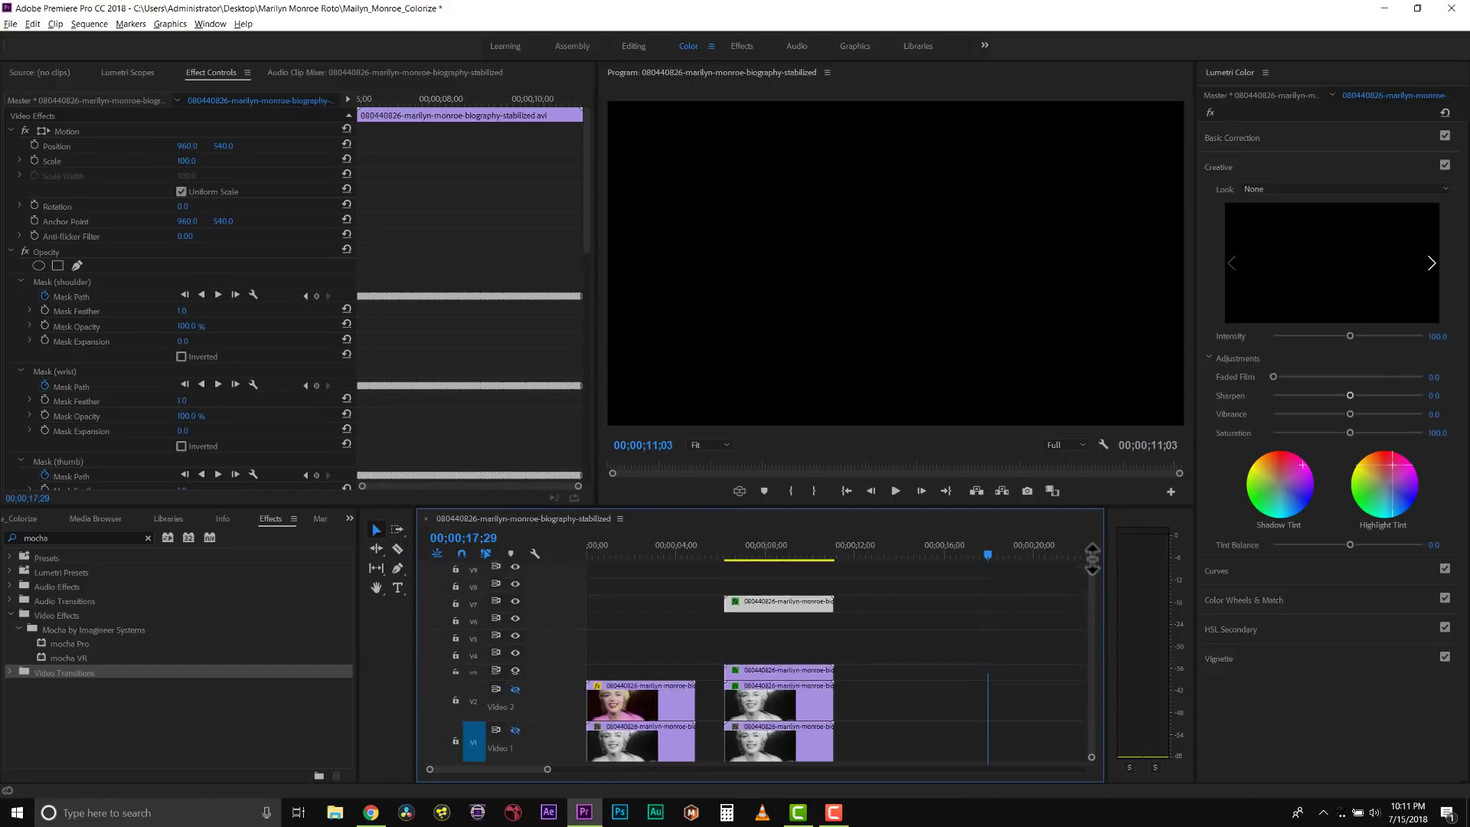
drag(1093, 558, 1096, 548)
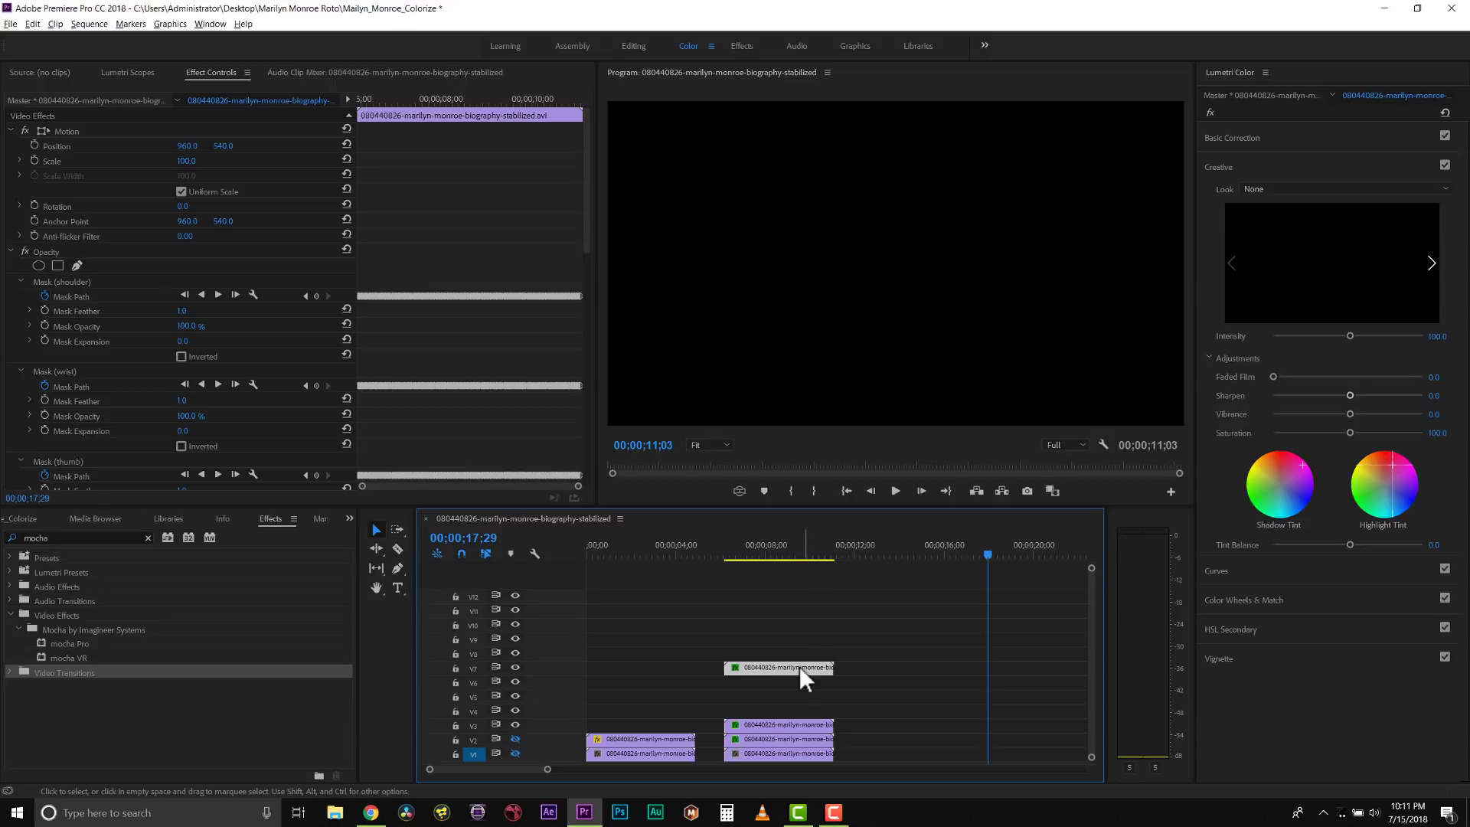
drag(799, 665, 784, 596)
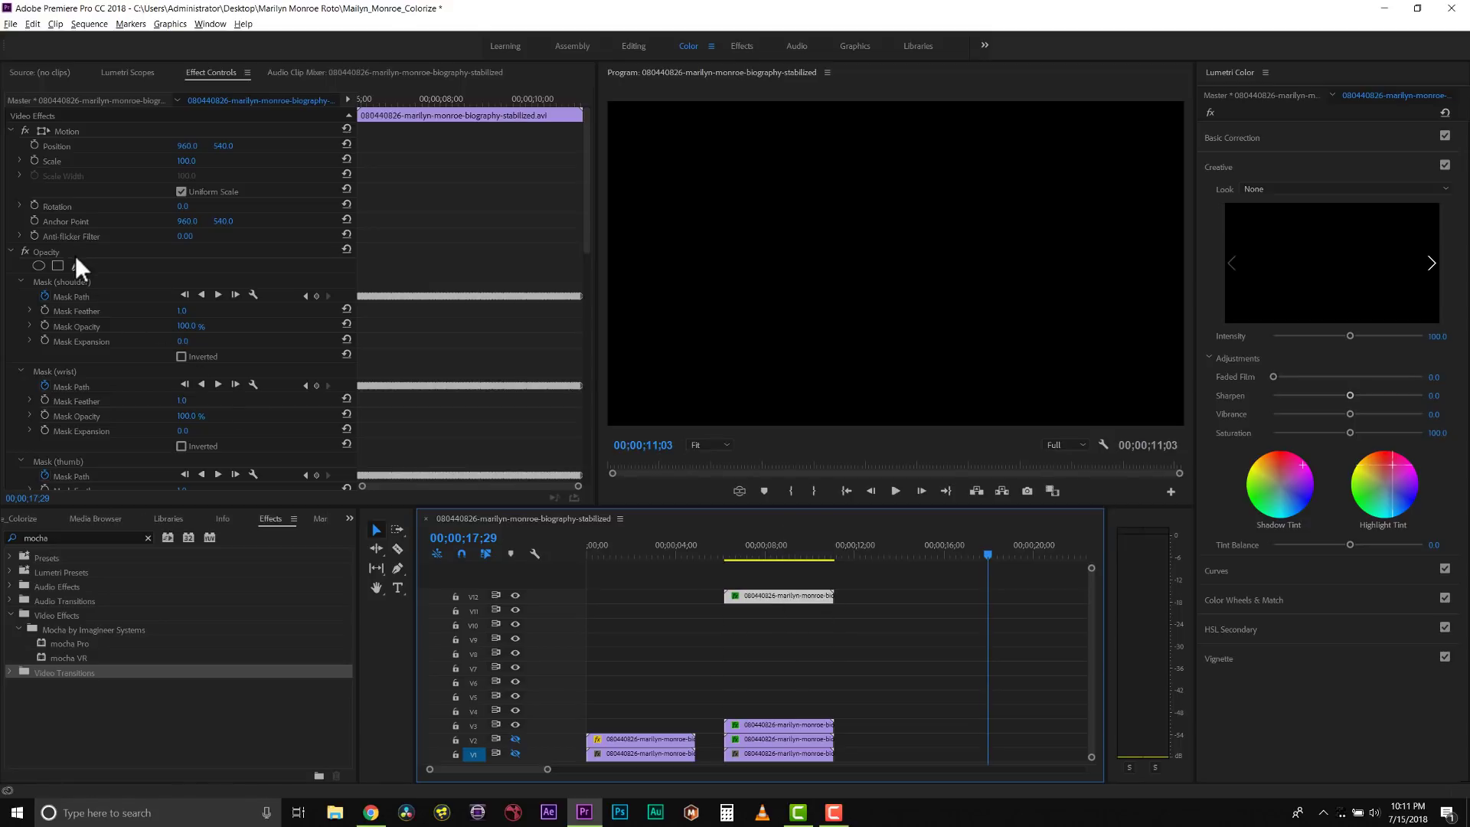
Delete the shoulder mask from the Video 12 clip and check its wrist, thumb and hand in glove masks.
scroll(87, 321, down, 4)
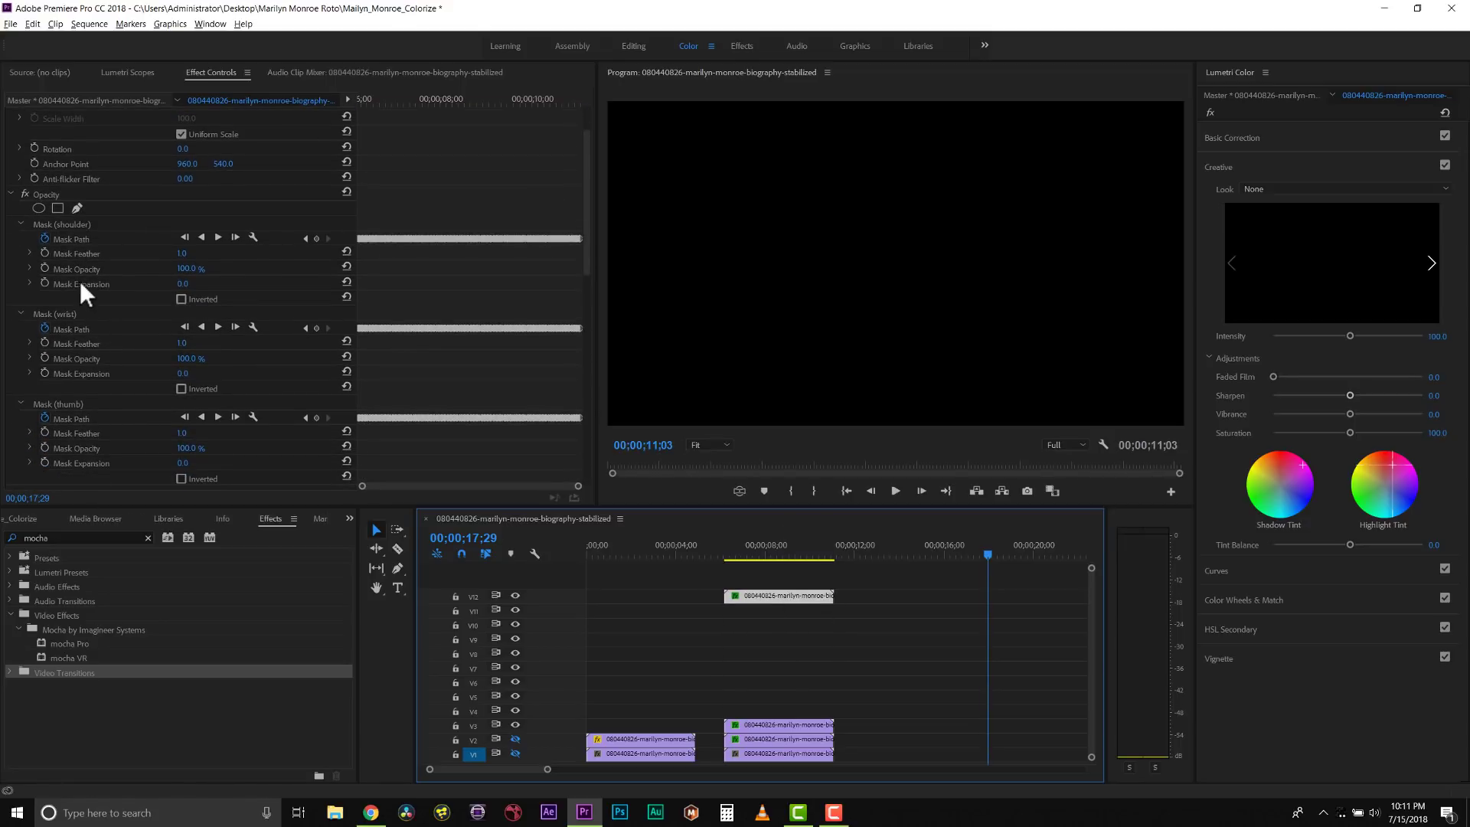
click(75, 225)
key(Delete)
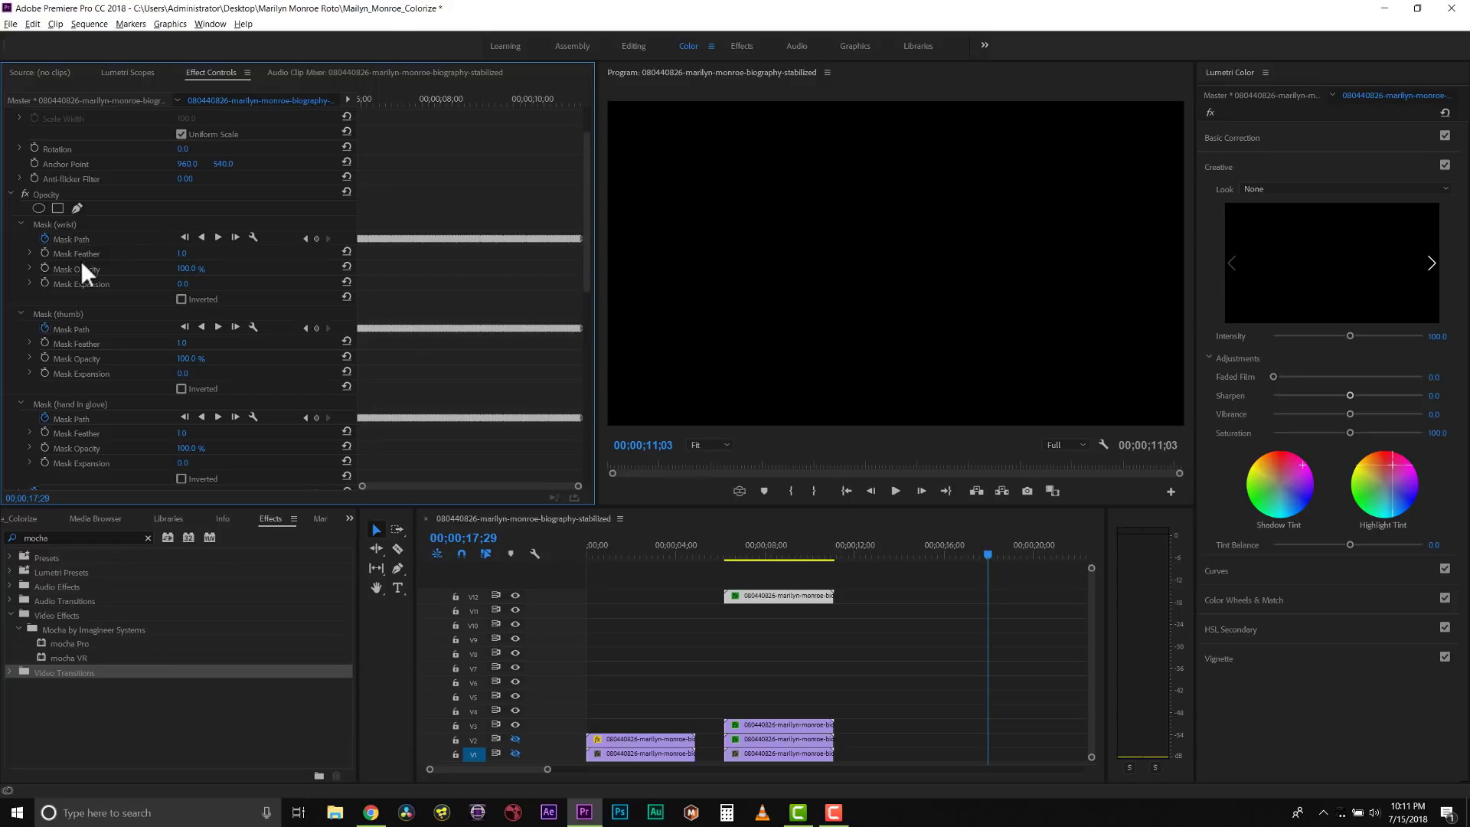
click(70, 313)
click(76, 403)
scroll(81, 438, down, 5)
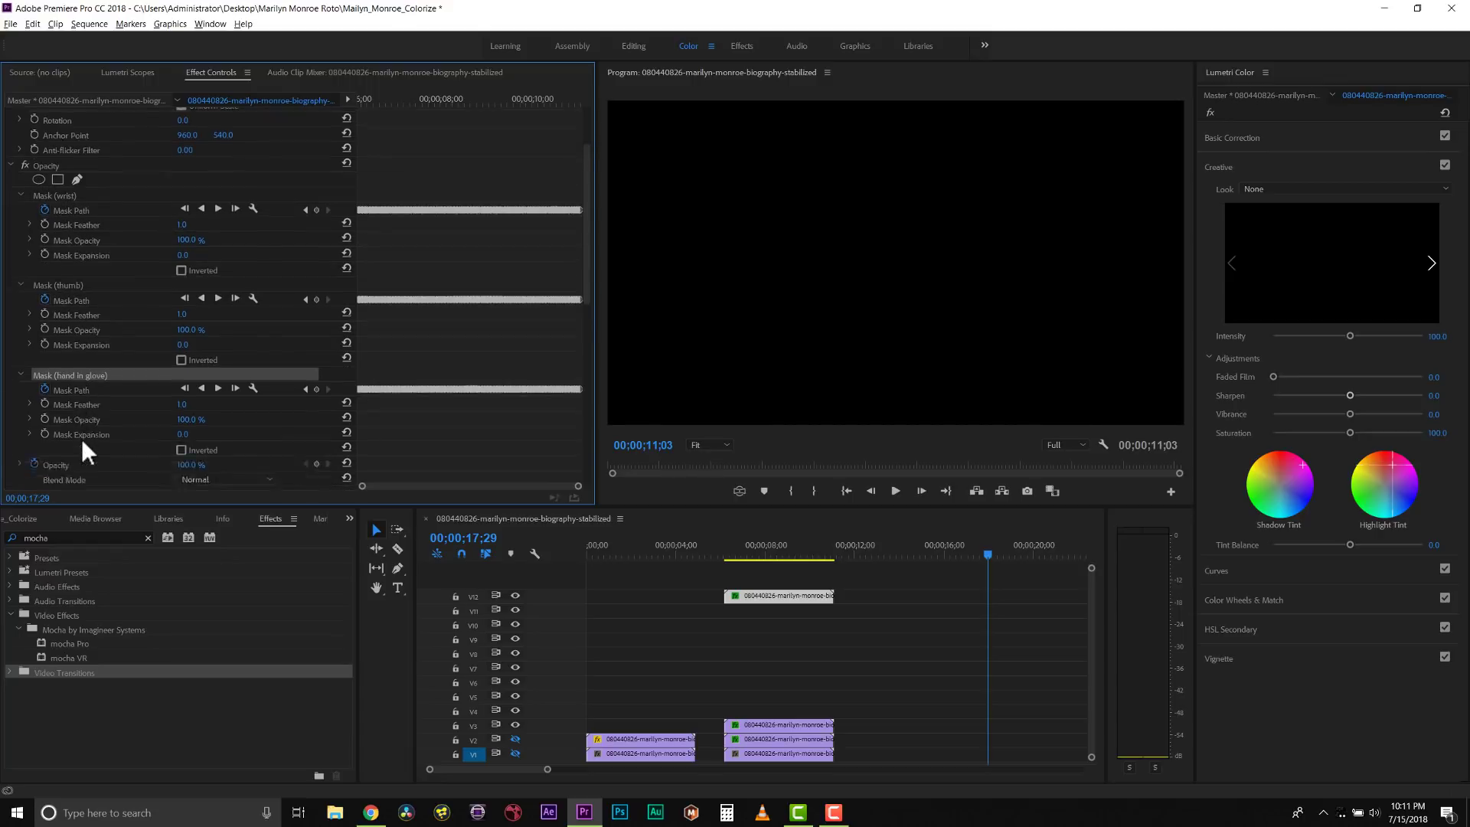
mouse_move(778, 553)
mouse_down()
mouse_move(833, 558)
mouse_move(767, 554)
mouse_up()
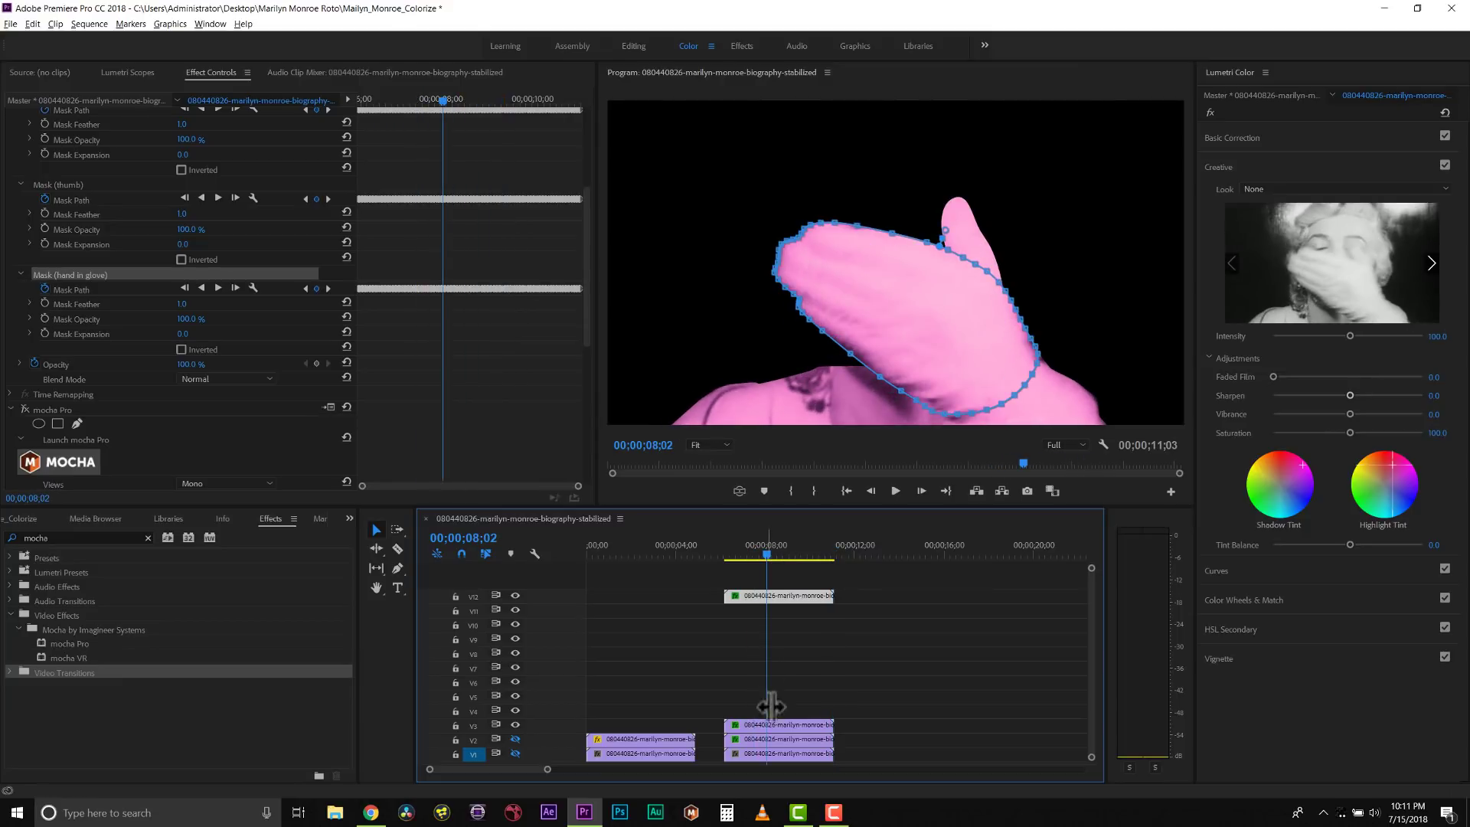
Delete the wrist, thumb and hand in glove masks from the Video 3 clip, keeping only the shoulder mask.
click(773, 723)
scroll(106, 321, down, 2)
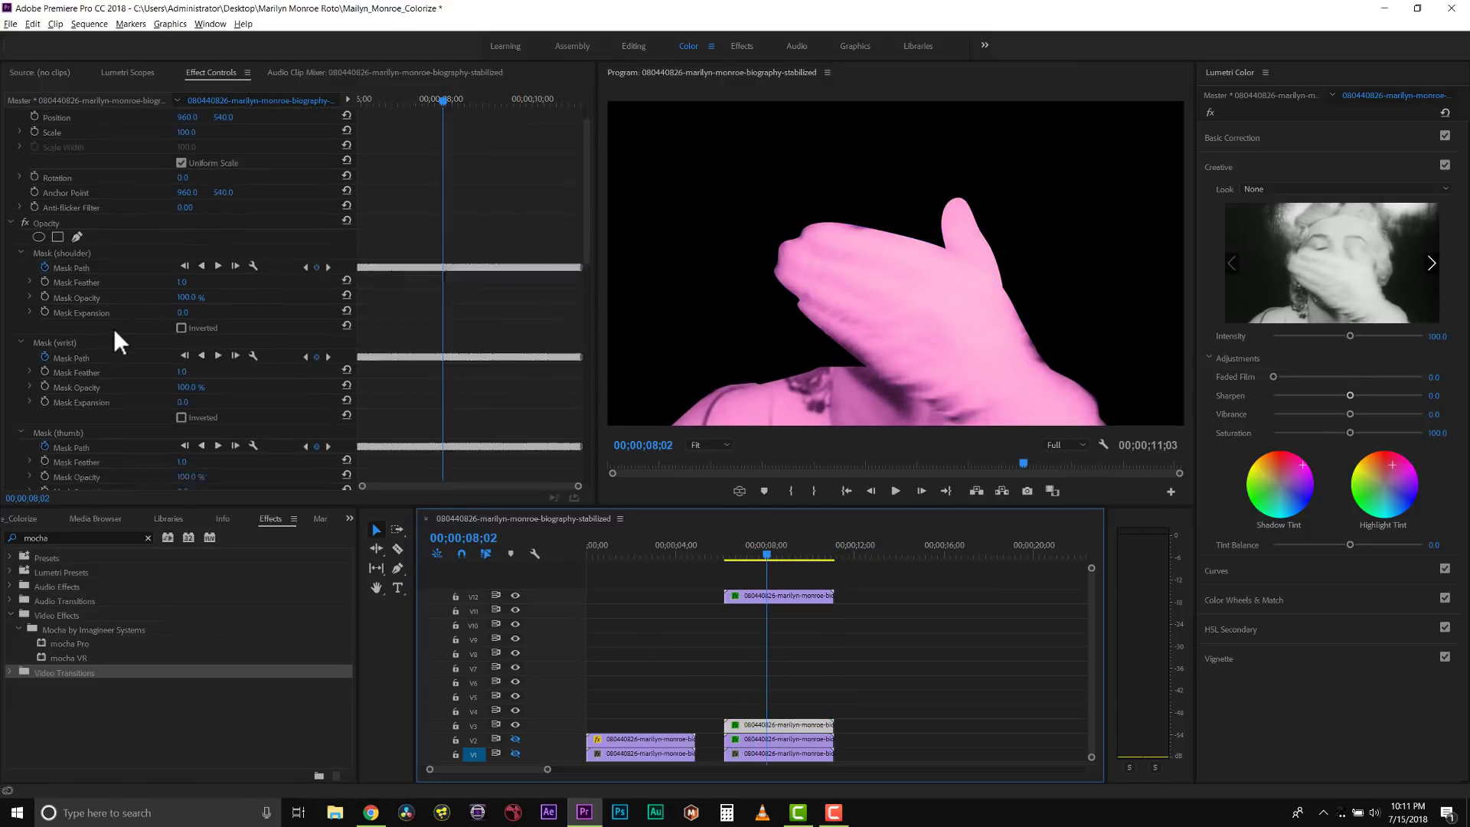
click(66, 312)
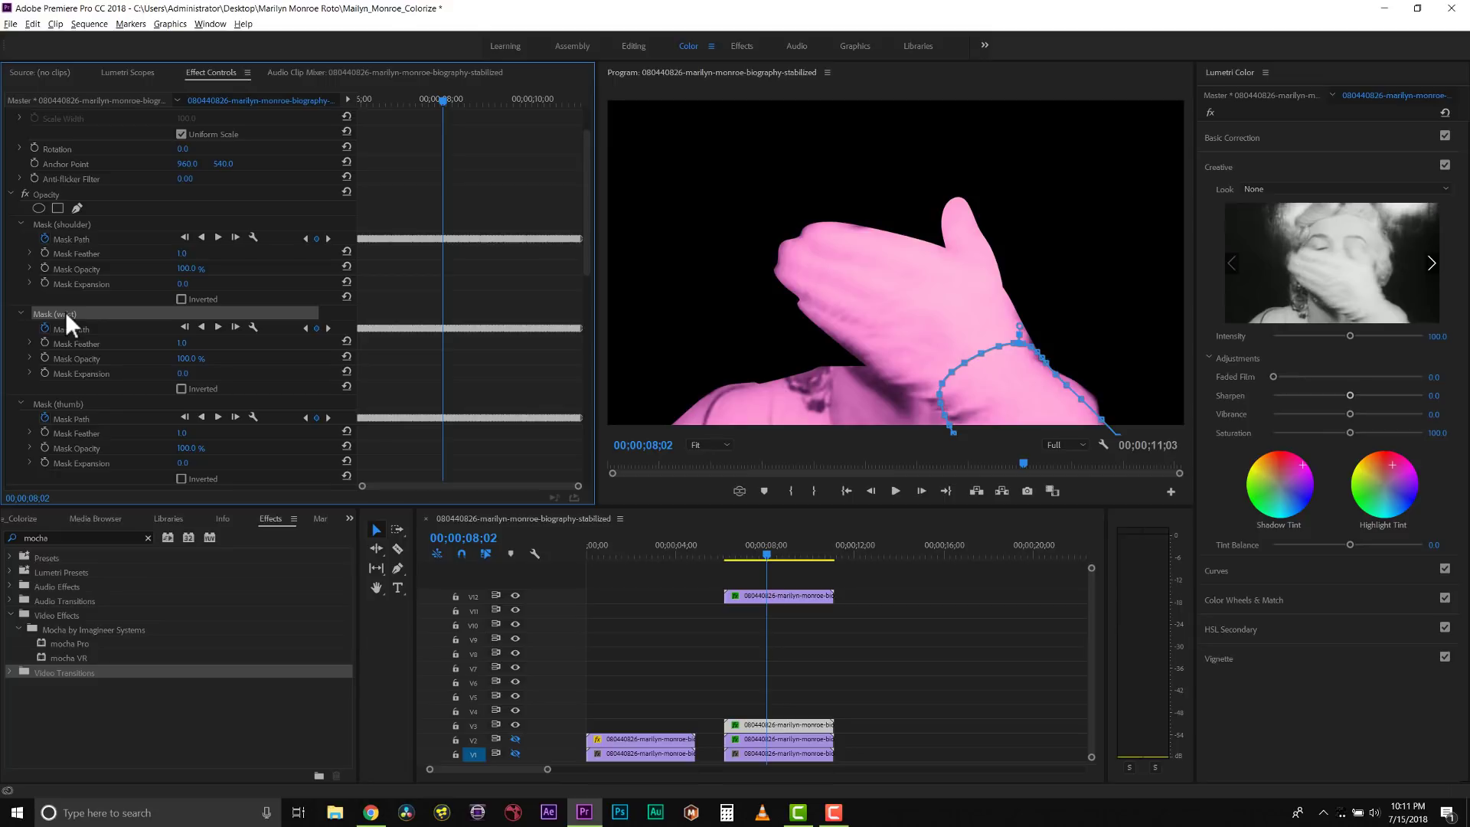
key(Delete)
click(66, 313)
key(Delete)
click(70, 314)
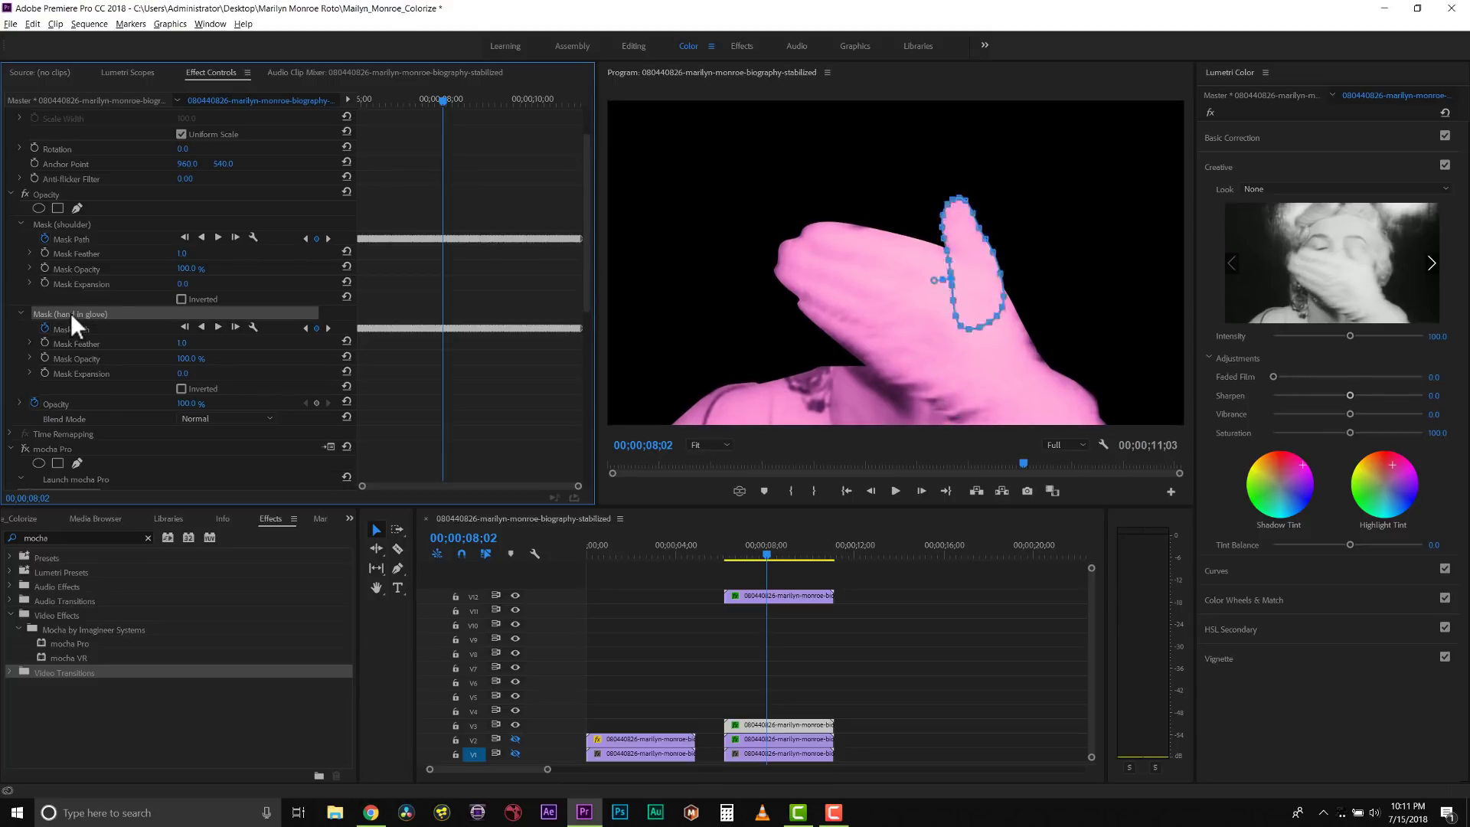
key(Delete)
click(768, 555)
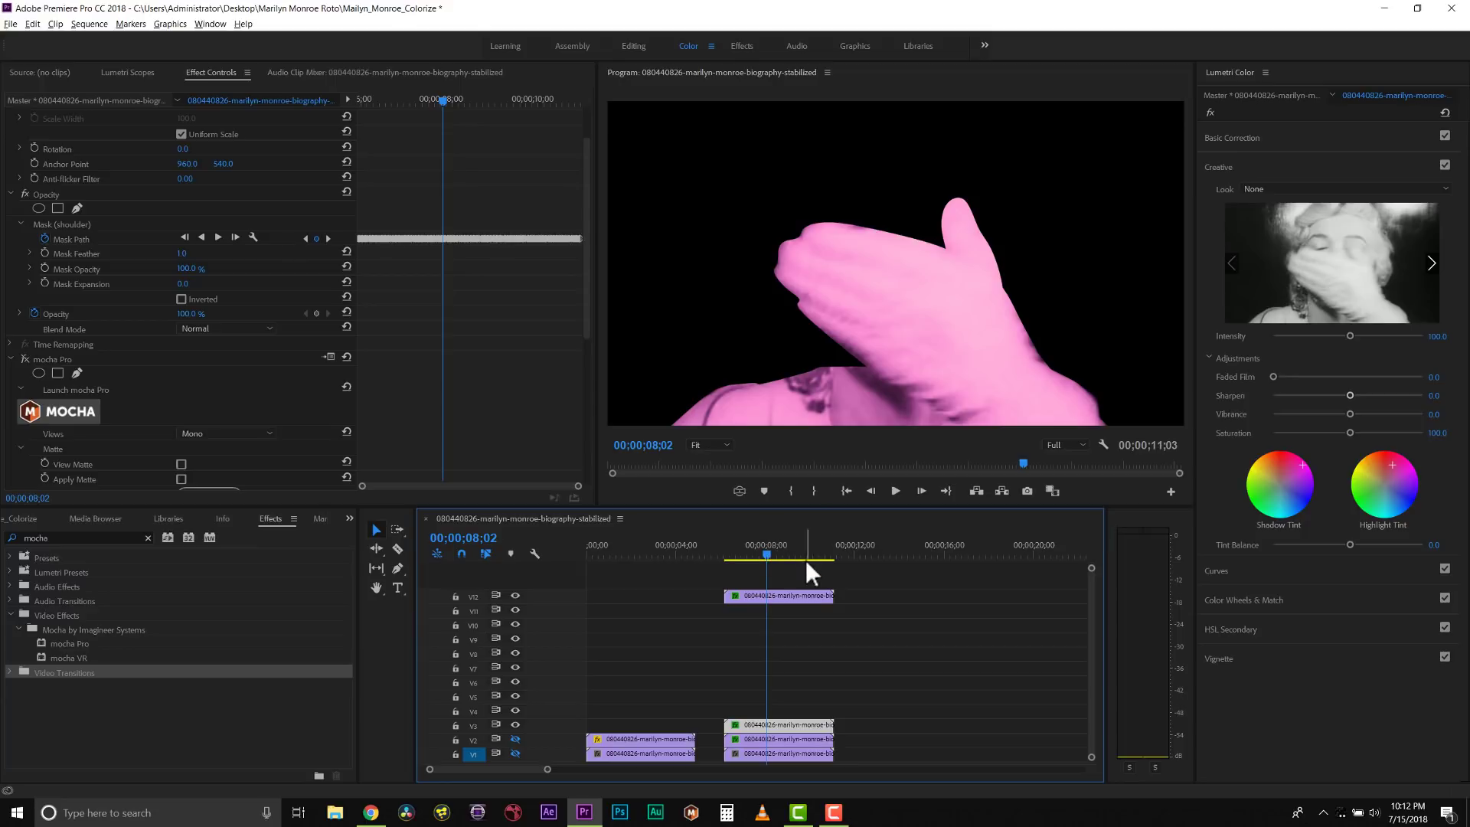
Duplicate the fully masked Video 2 clip onto Video 4, aligned with the clips below, and preview the hand-over-mouth frames.
click(783, 737)
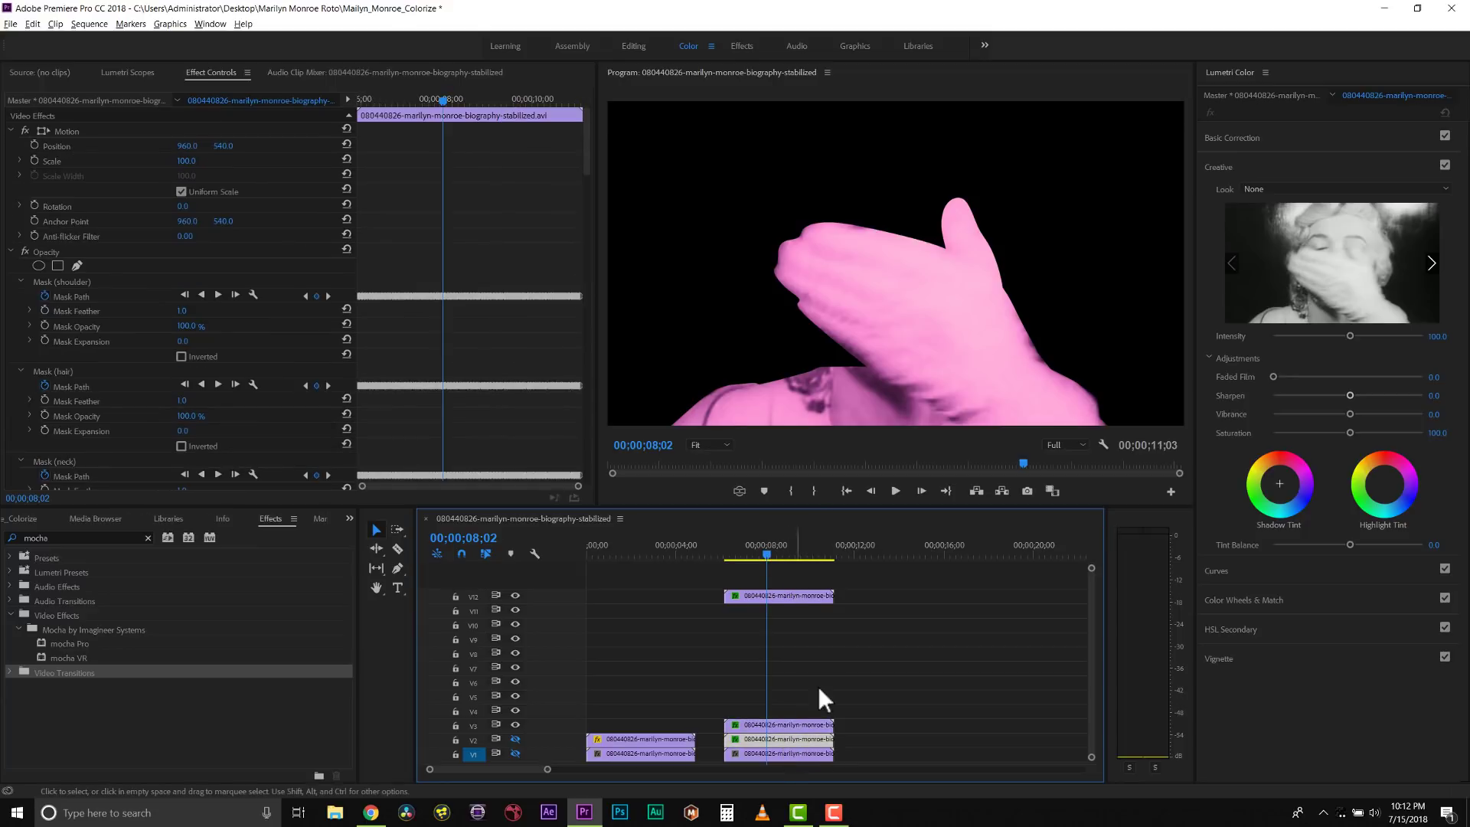
click(878, 553)
key(ctrl+v)
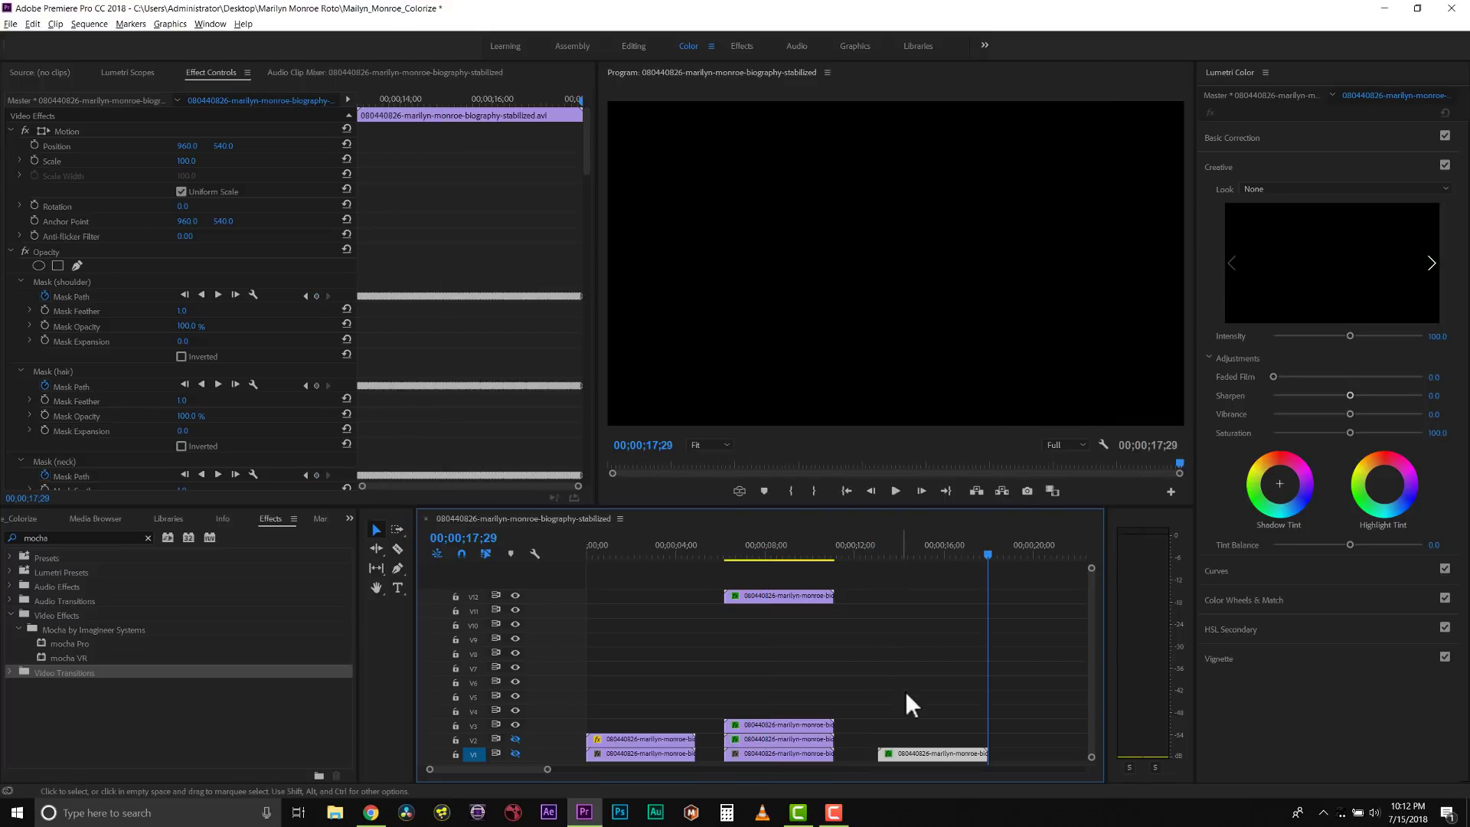
drag(917, 750, 758, 711)
drag(783, 554, 753, 557)
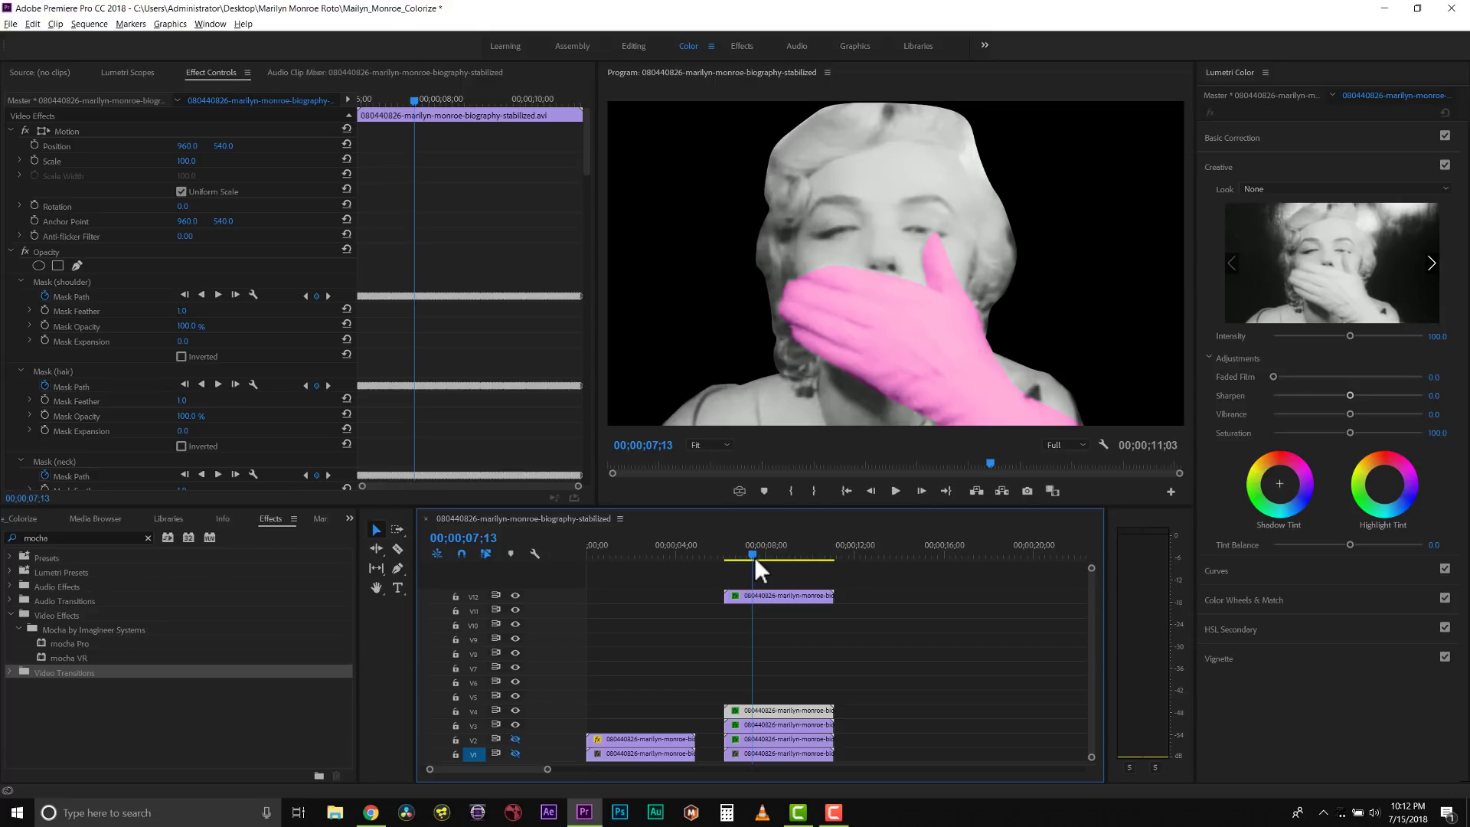
Give the Video 4 clip a skin tone with a purple shadow tint, an orange highlight tint and 55.5 saturation.
click(1256, 465)
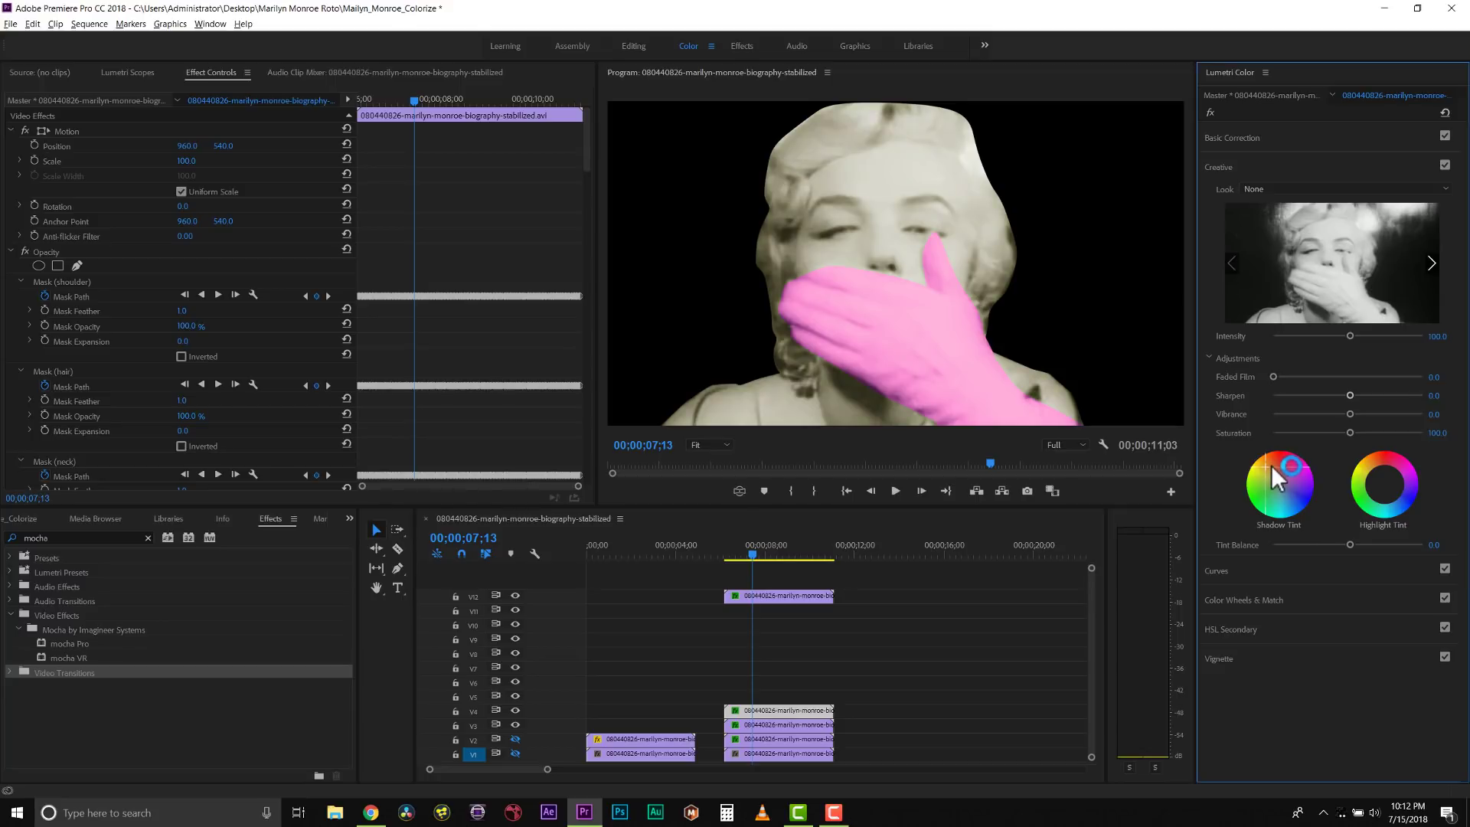
drag(1384, 482, 1314, 434)
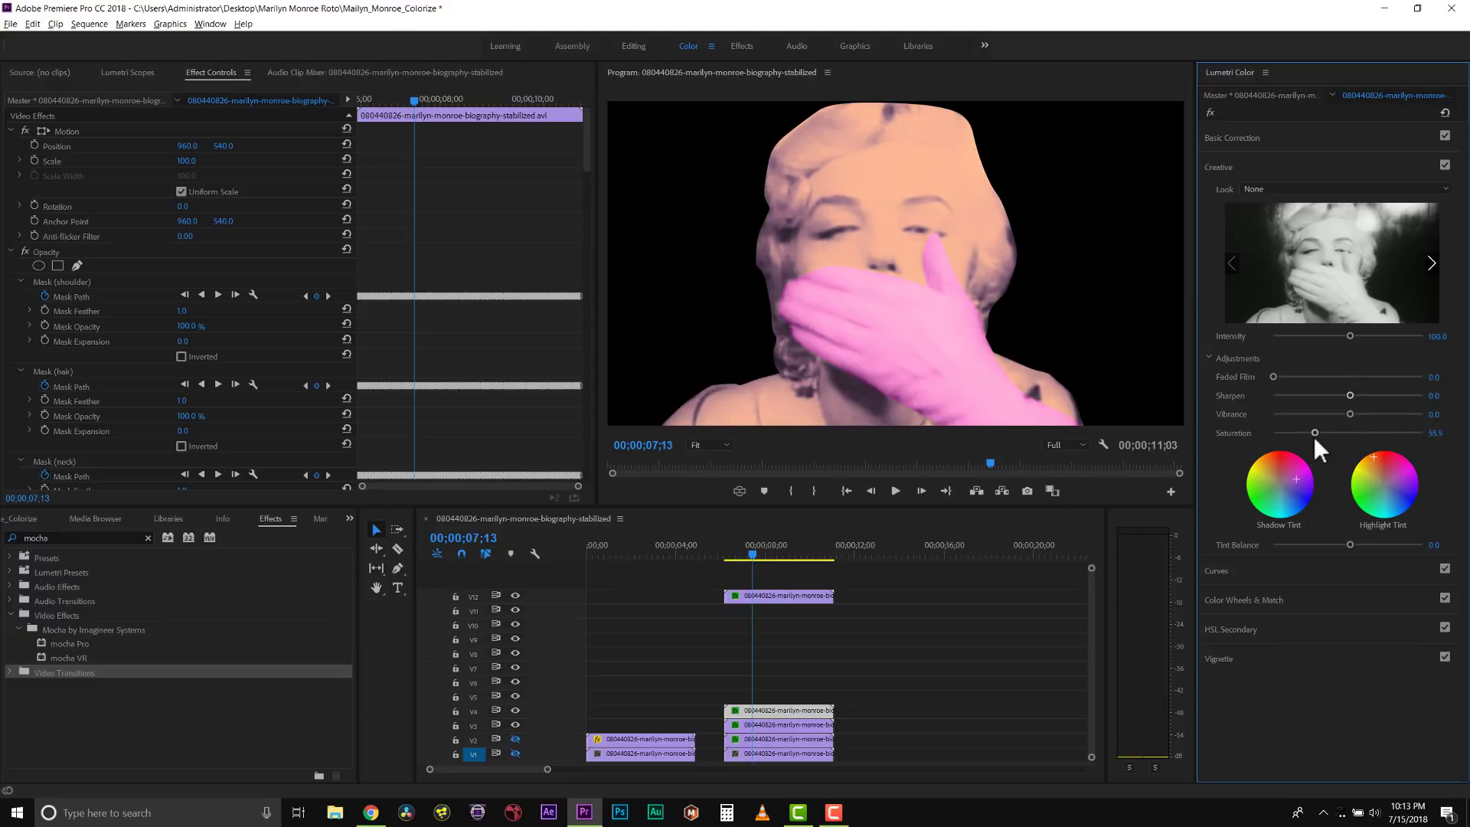
Delete the shoulder and hair masks from the Video 4 clip.
scroll(131, 379, down, 3)
scroll(130, 378, down, 1)
click(69, 210)
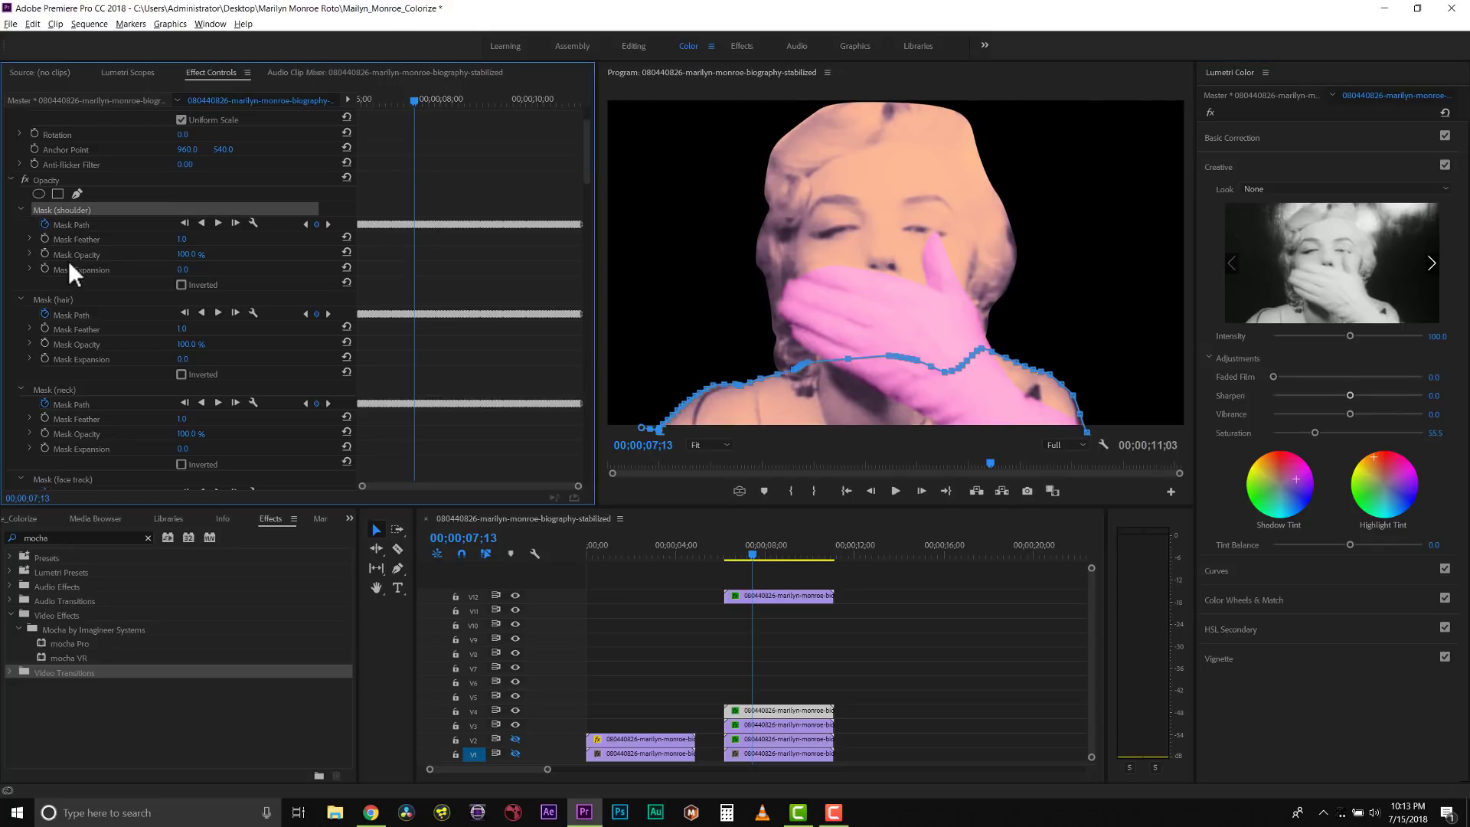
key(Delete)
click(60, 208)
key(Delete)
Delete the top lip, bottom lip, teeth and eyebrow masks from the Video 4 clip.
scroll(71, 329, down, 2)
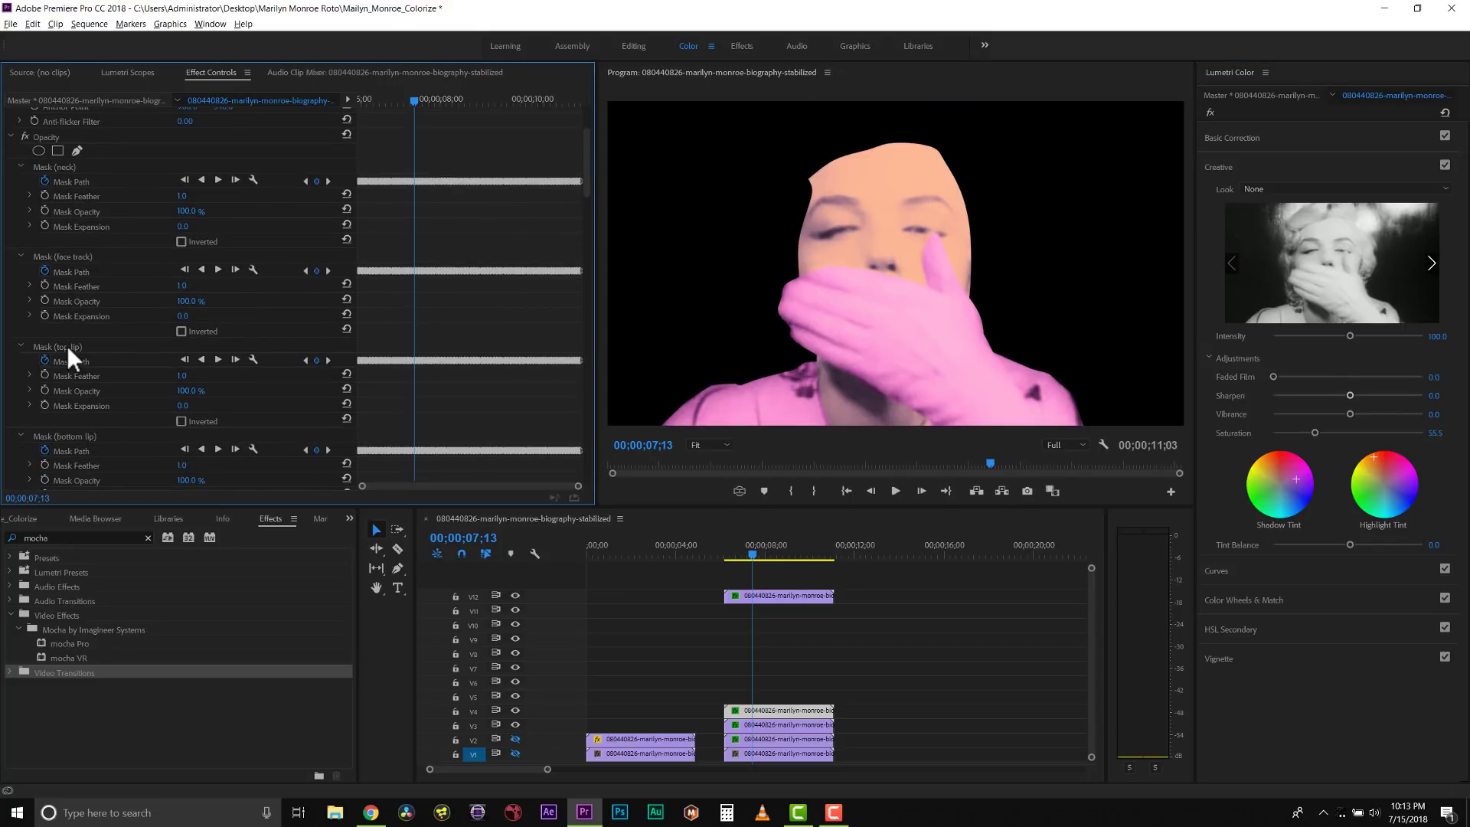
click(66, 346)
key(Delete)
key(Delete)
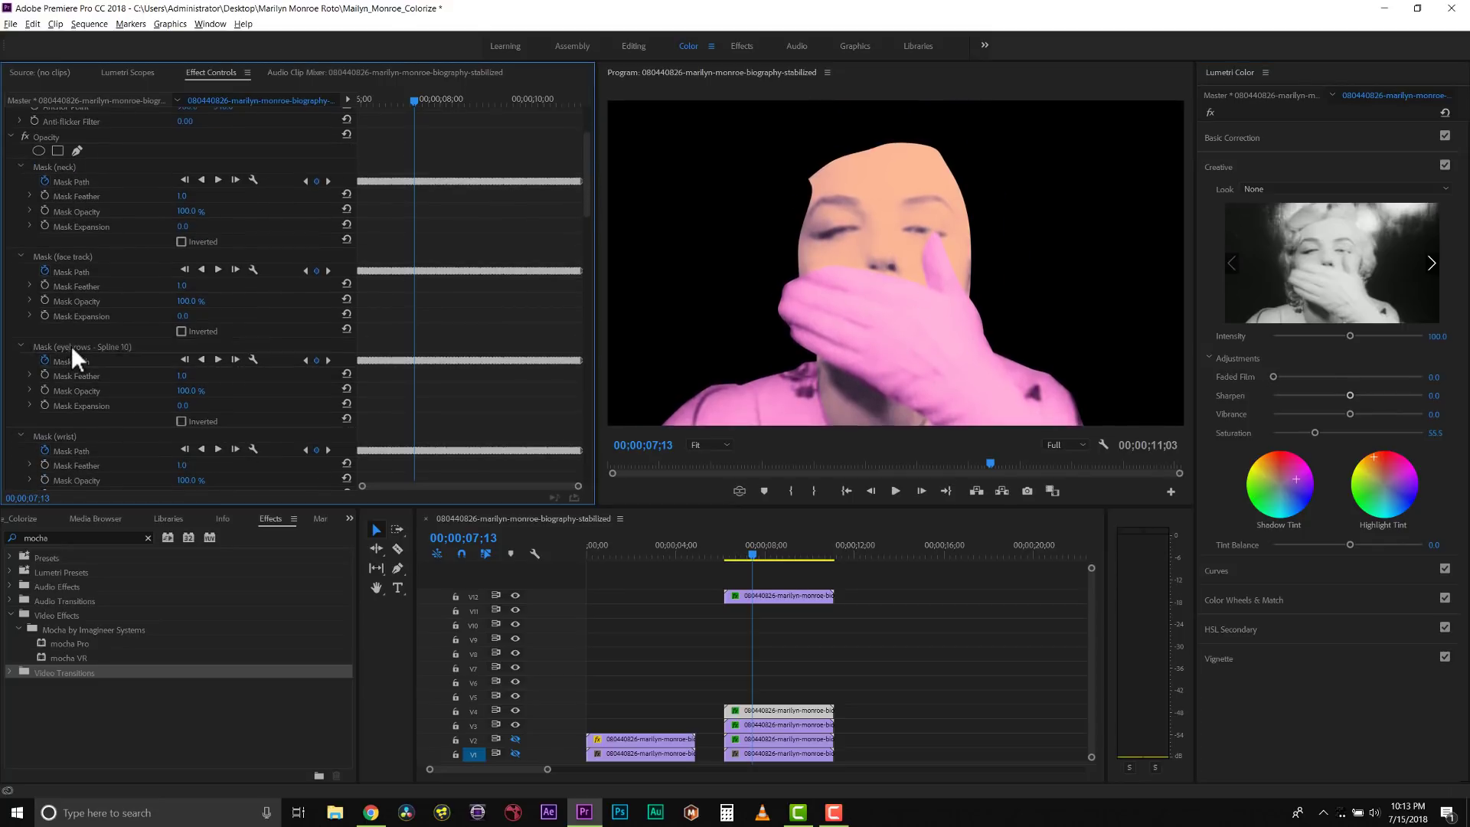
click(71, 346)
Delete the wrist, thumb, hand in glove, eye and eyeshadow masks from the Video 4 clip, keeping the neck and face track masks.
key(Delete)
click(71, 346)
key(Delete)
click(71, 346)
key(Delete)
click(71, 346)
key(Delete)
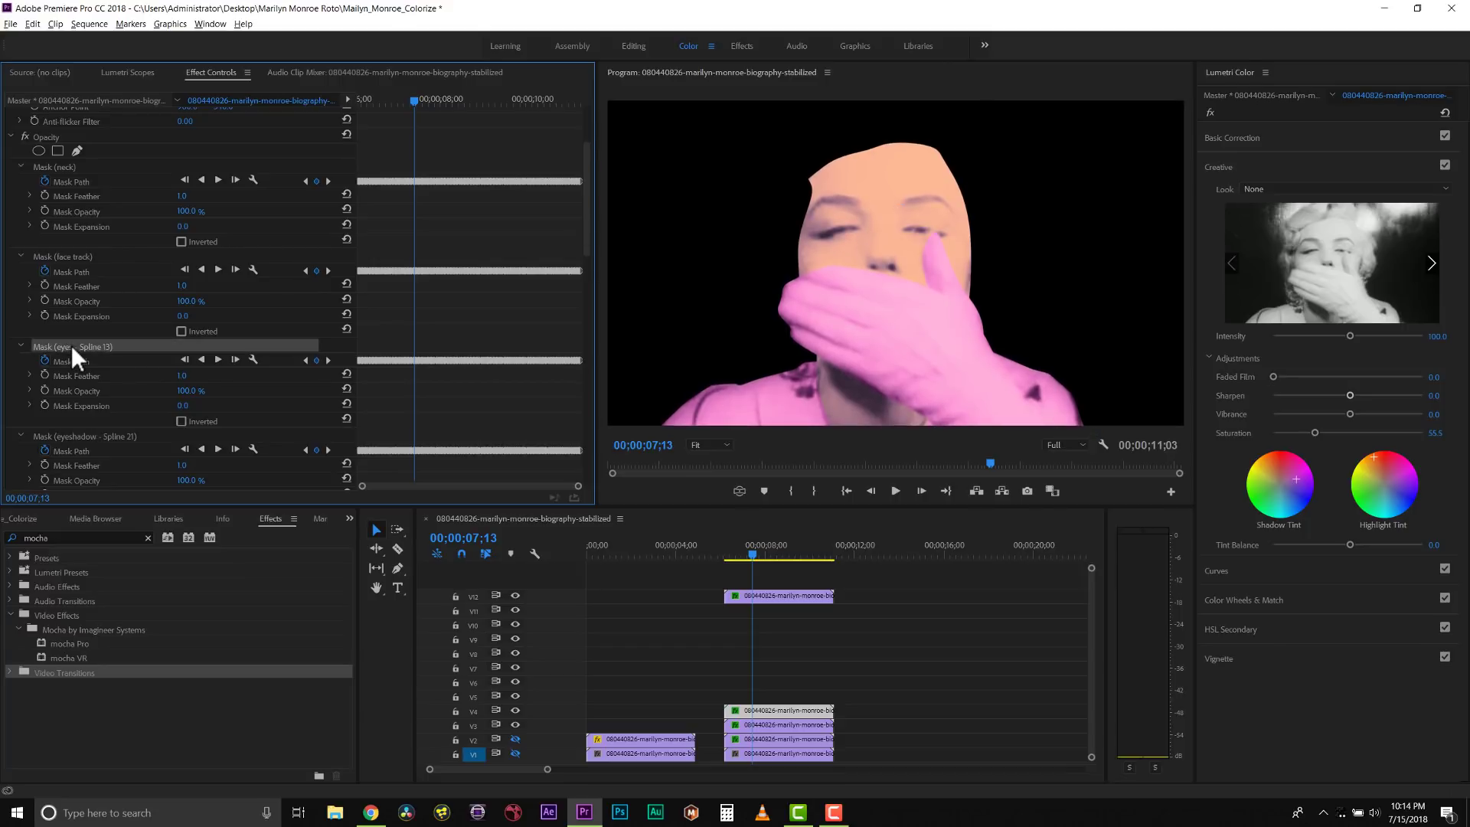
click(71, 346)
key(Delete)
click(71, 346)
key(Delete)
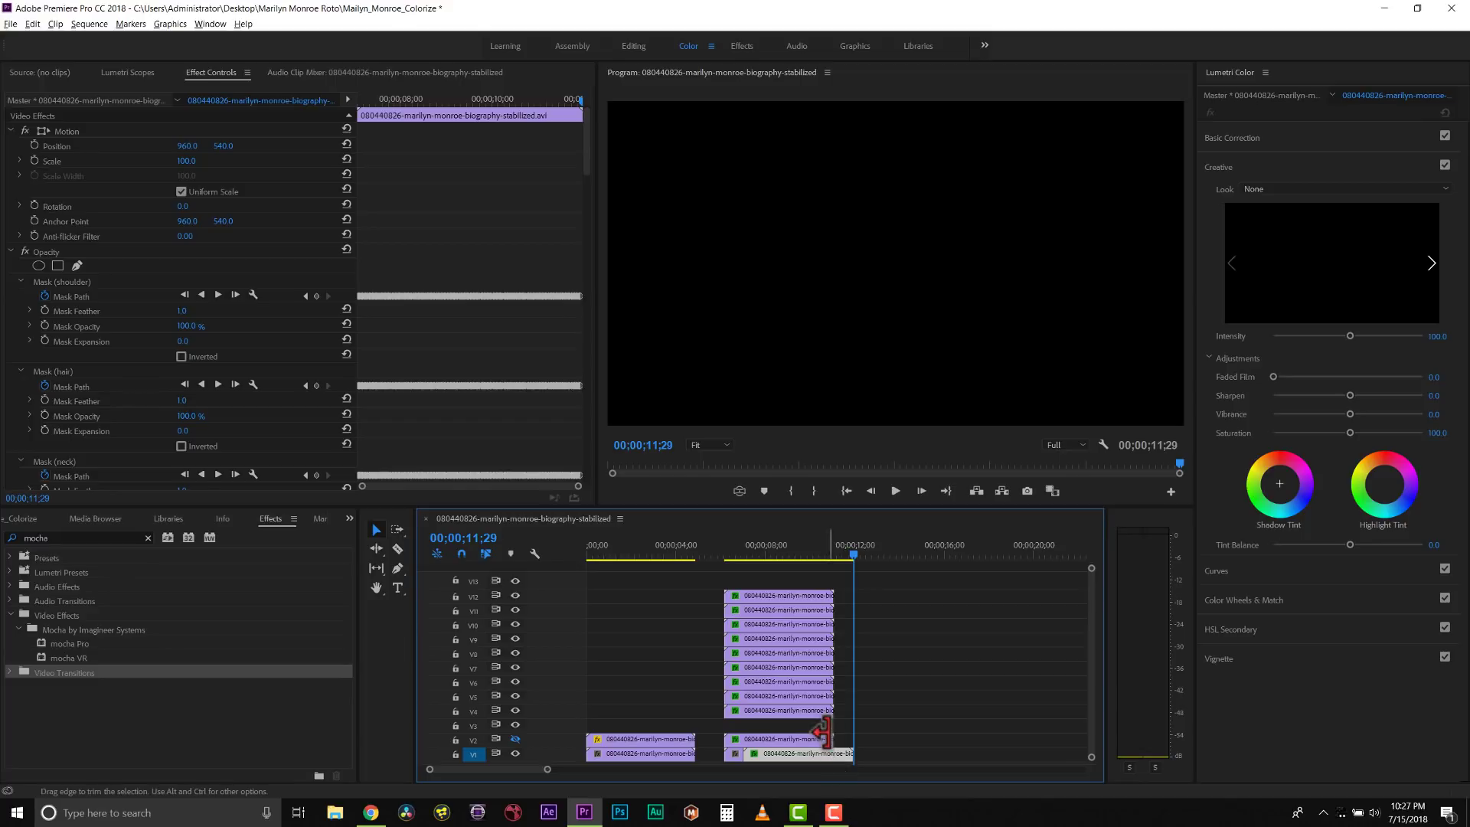
Undo the misplaced paste, paste the fully masked clip at 00;00;13;17 and move it onto Video 13, aligned with the stack.
key(ctrl+z)
click(891, 555)
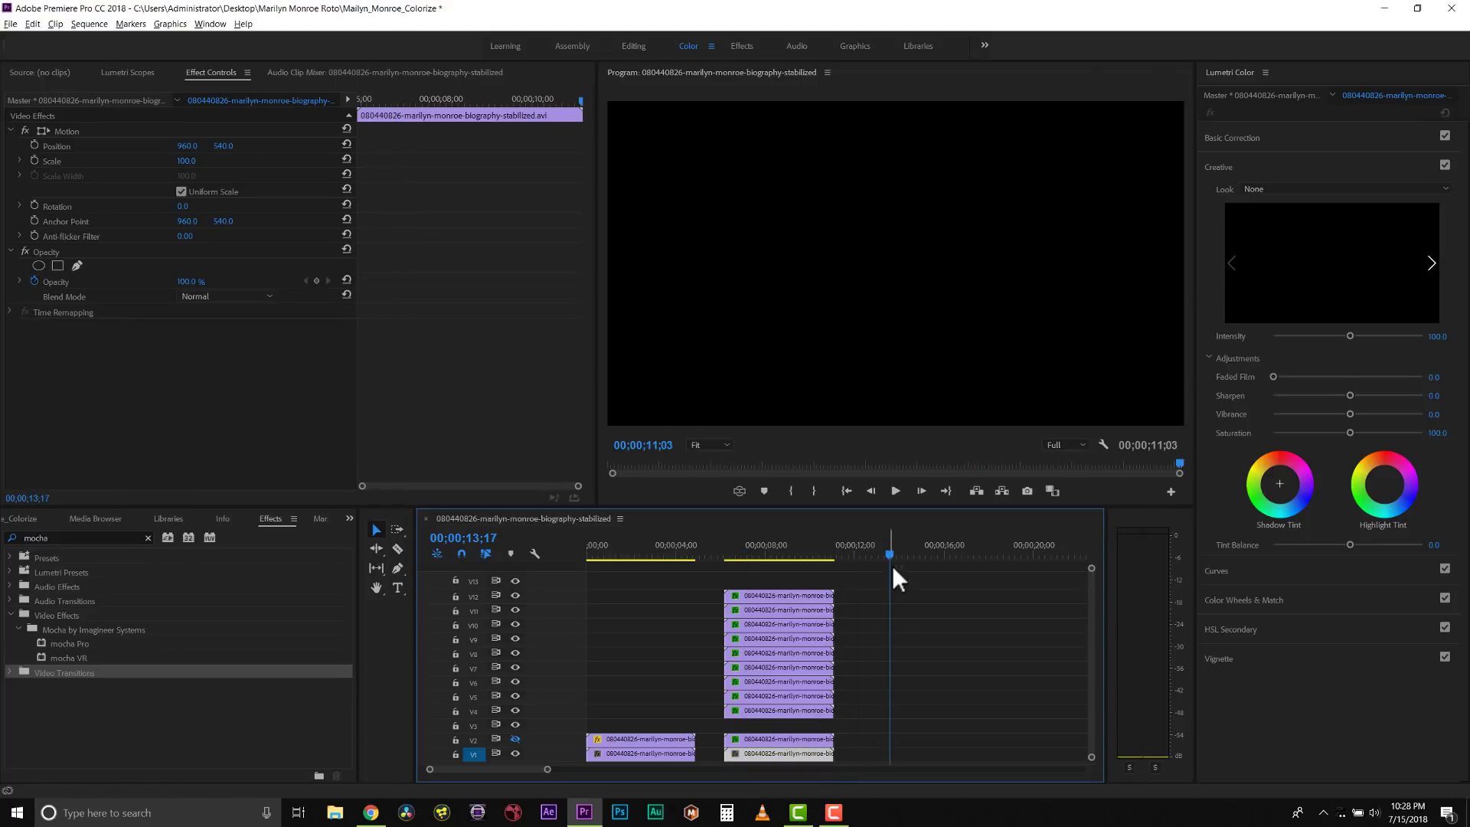
key(ctrl+v)
click(901, 645)
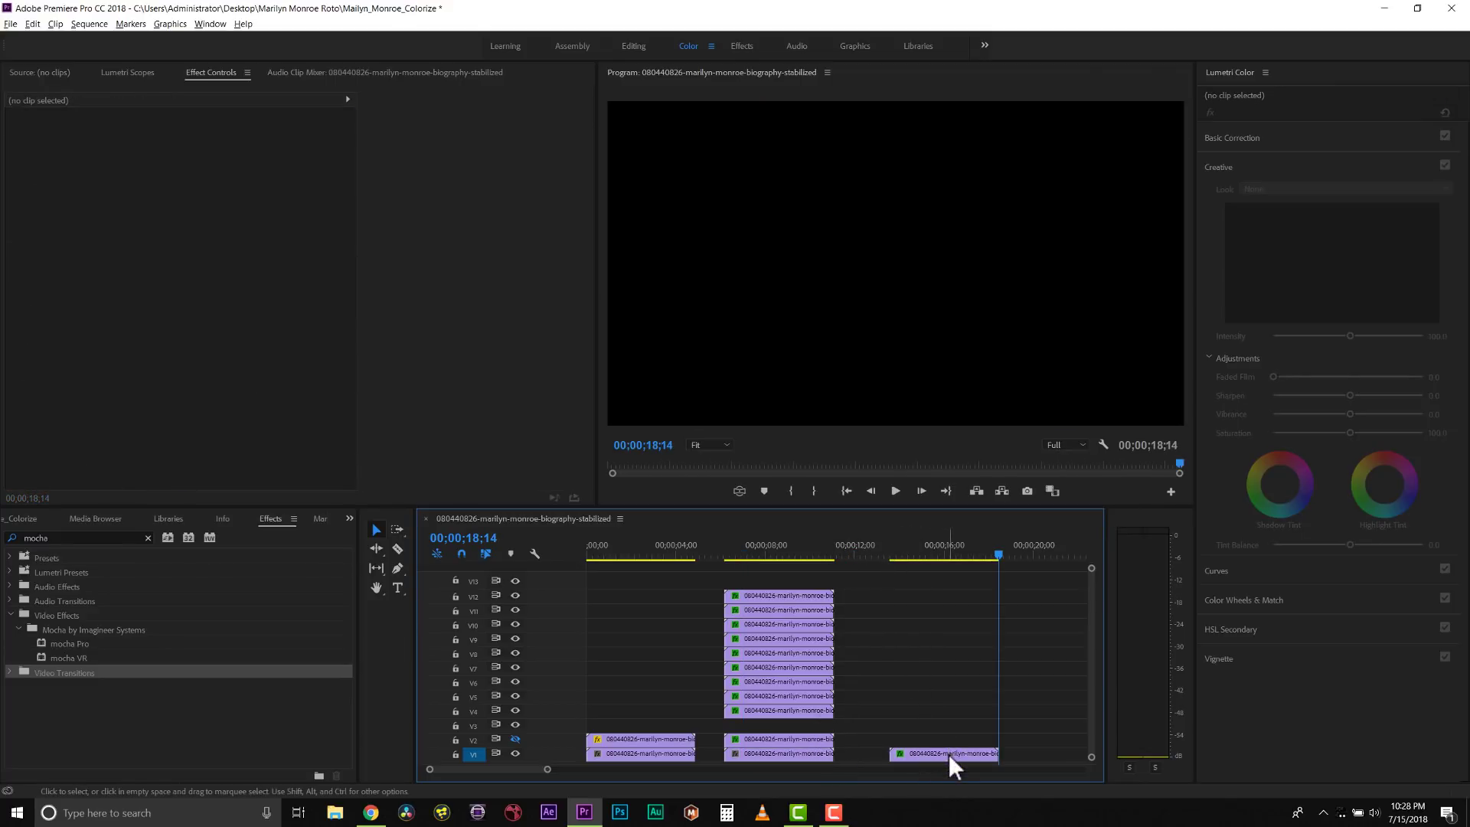
drag(948, 755, 767, 552)
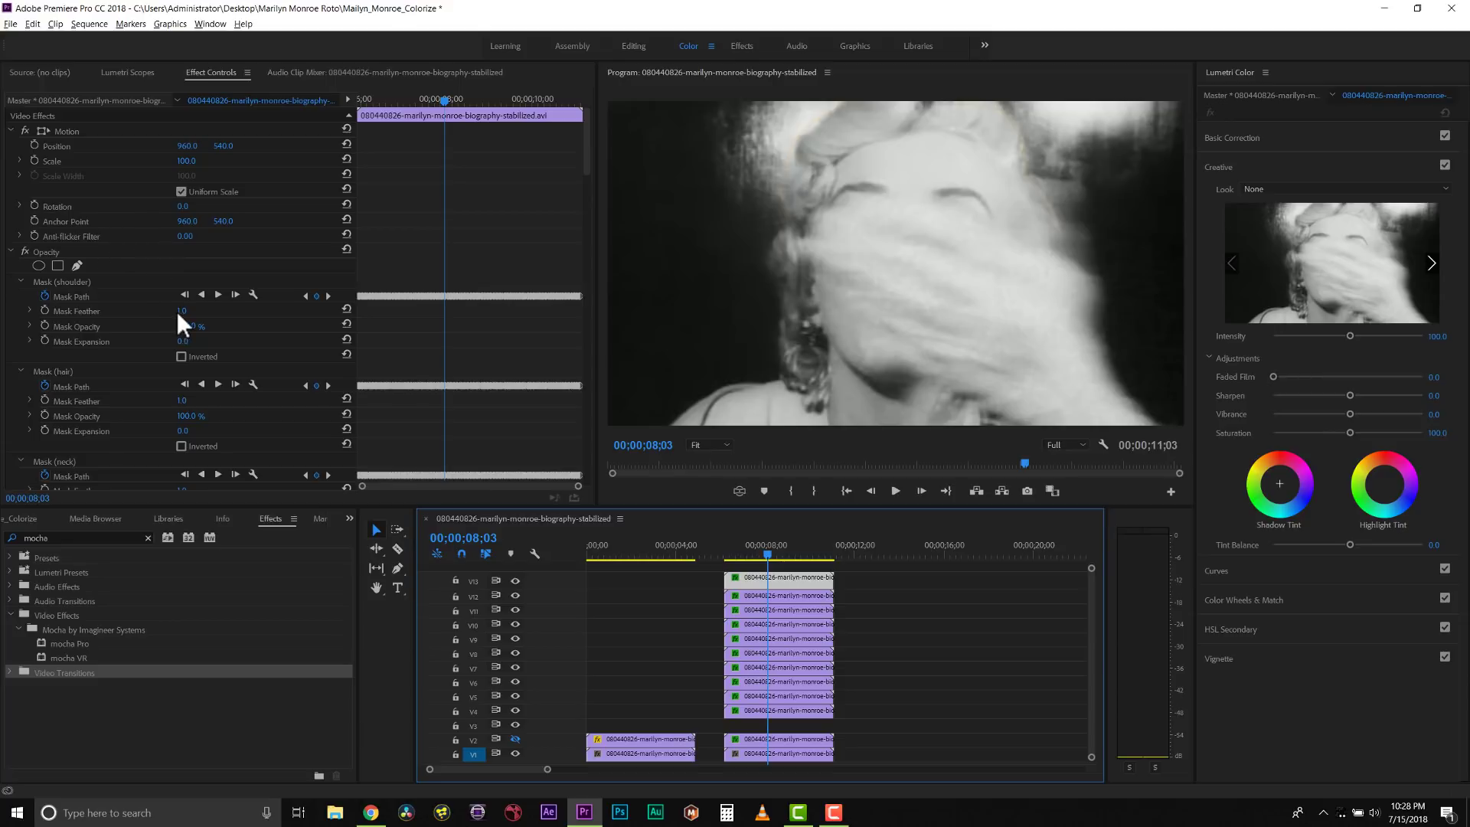
Set the Video 13 clip's blend mode to Multiply and its opacity to 15%.
scroll(177, 311, down, 4)
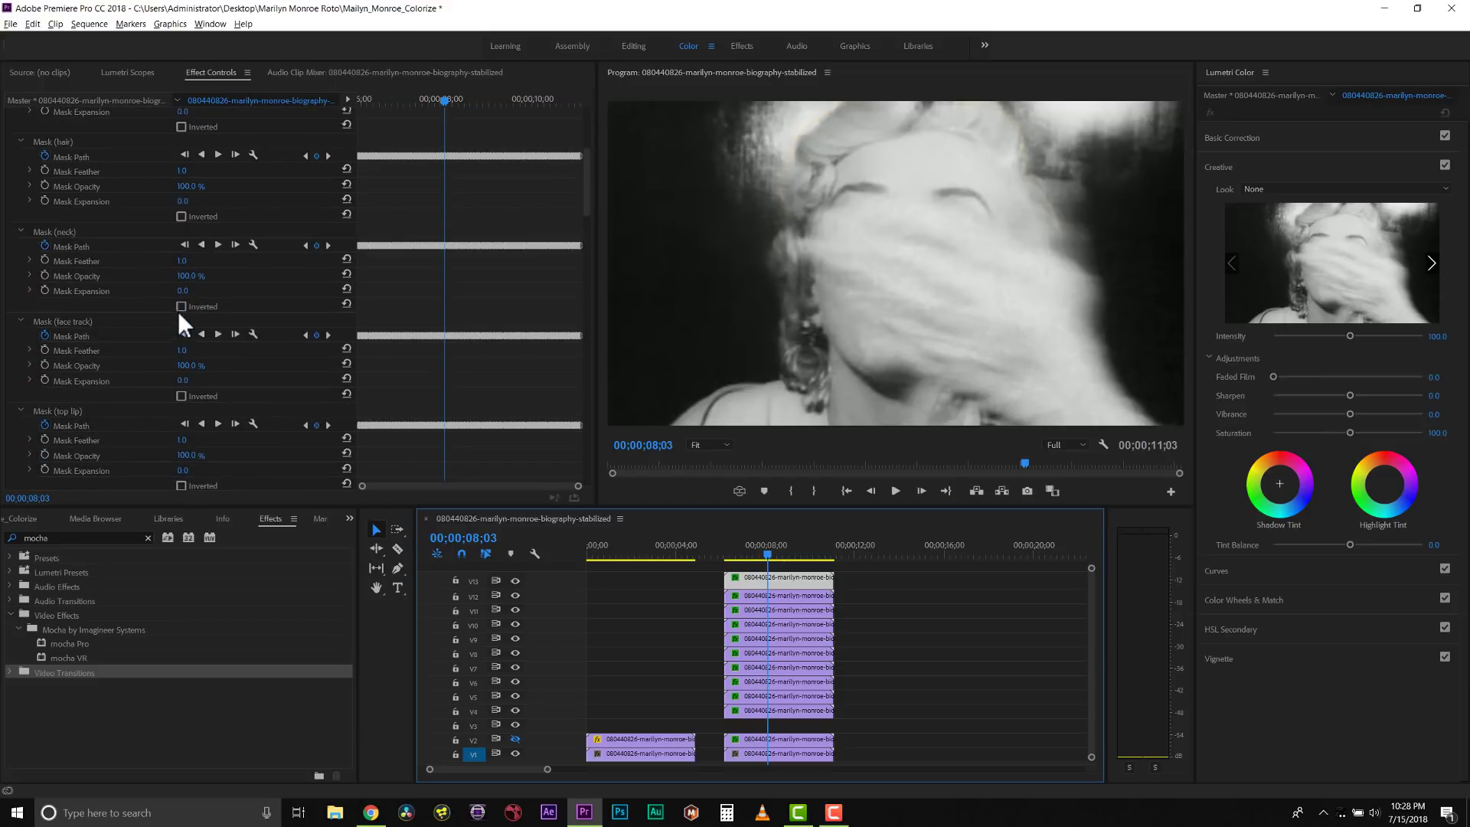
scroll(177, 314, down, 6)
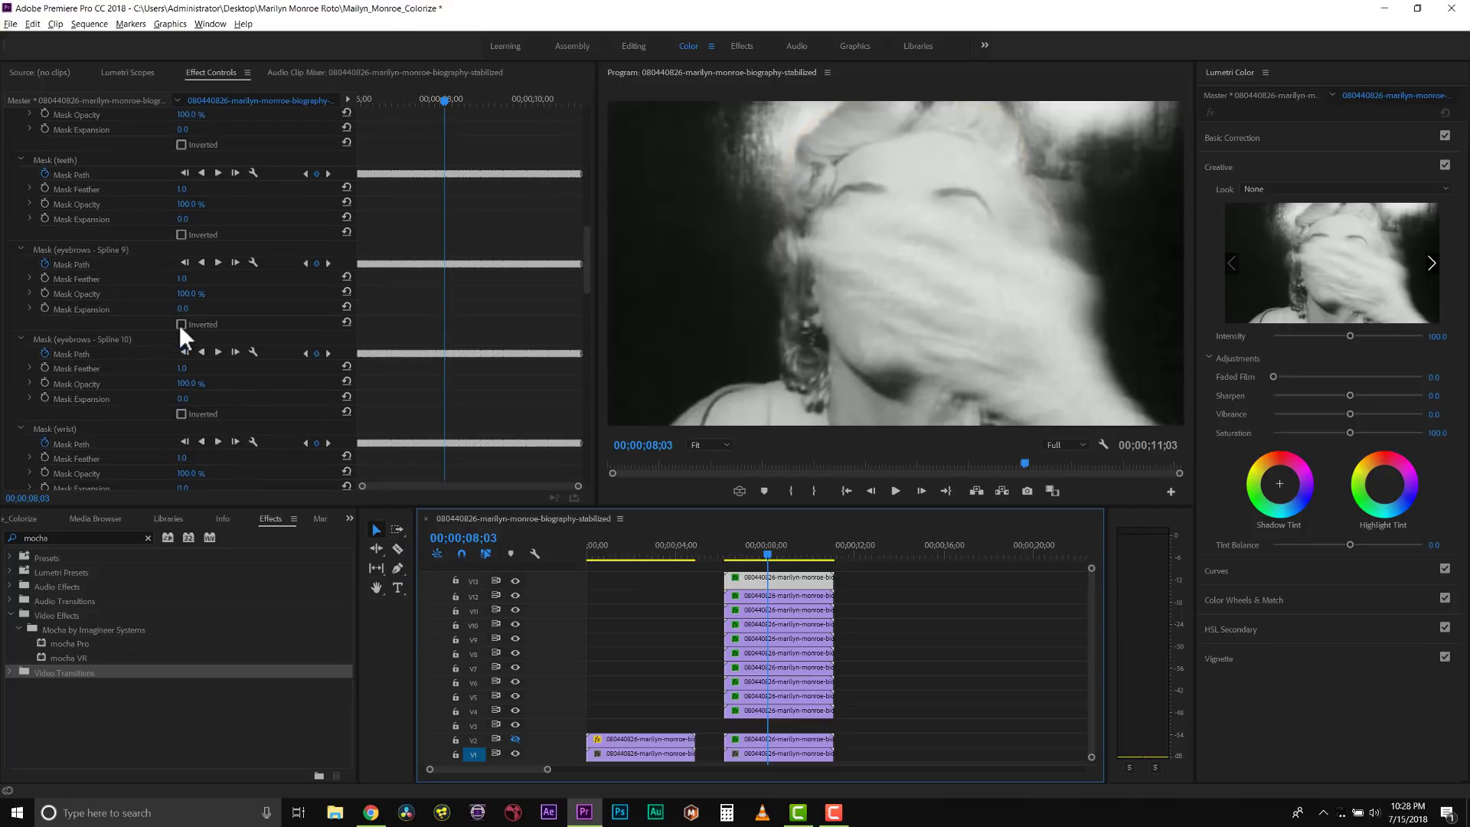
scroll(177, 337, down, 3)
drag(578, 371, 586, 413)
click(205, 435)
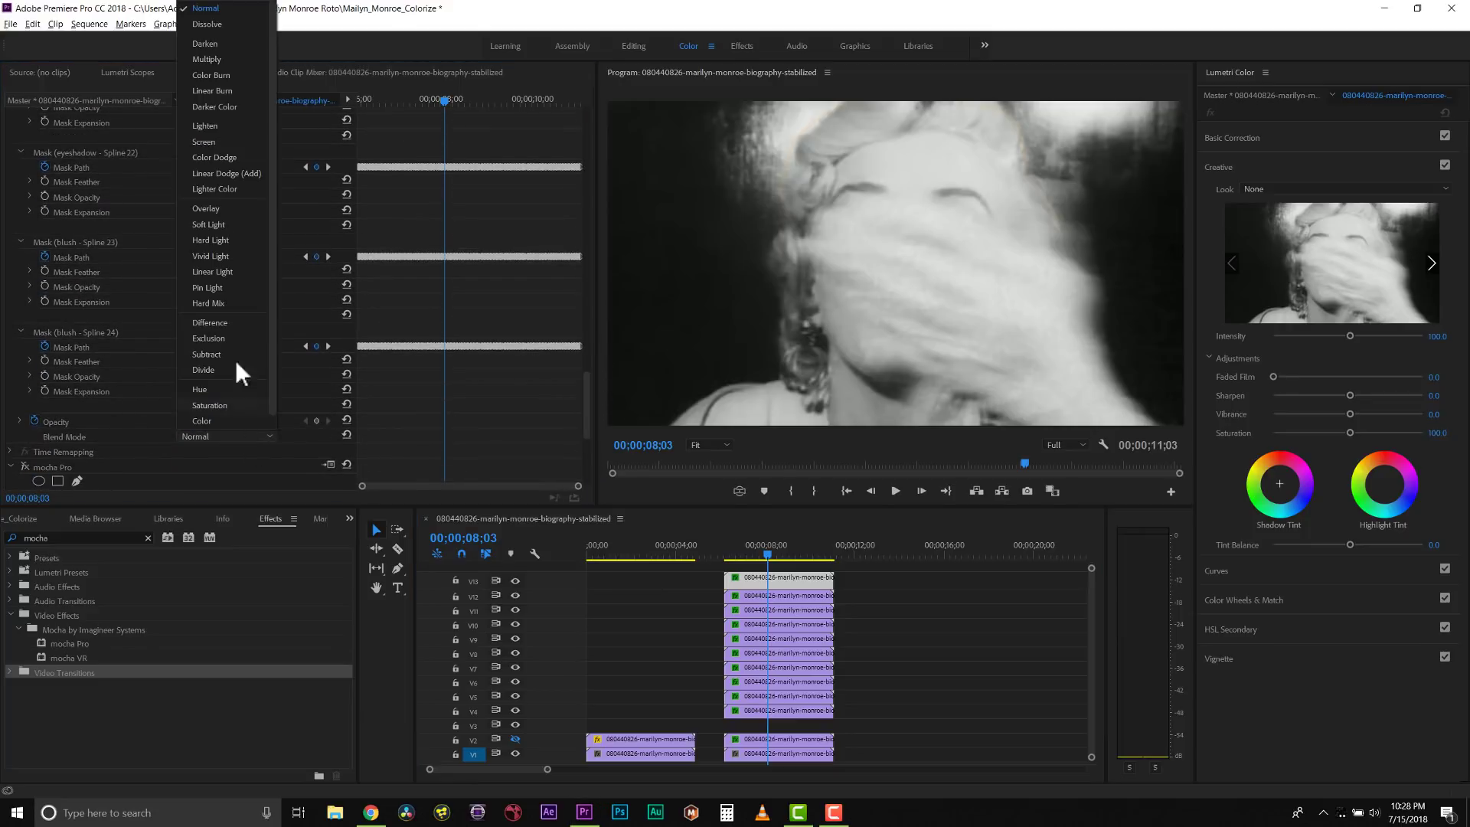
click(205, 58)
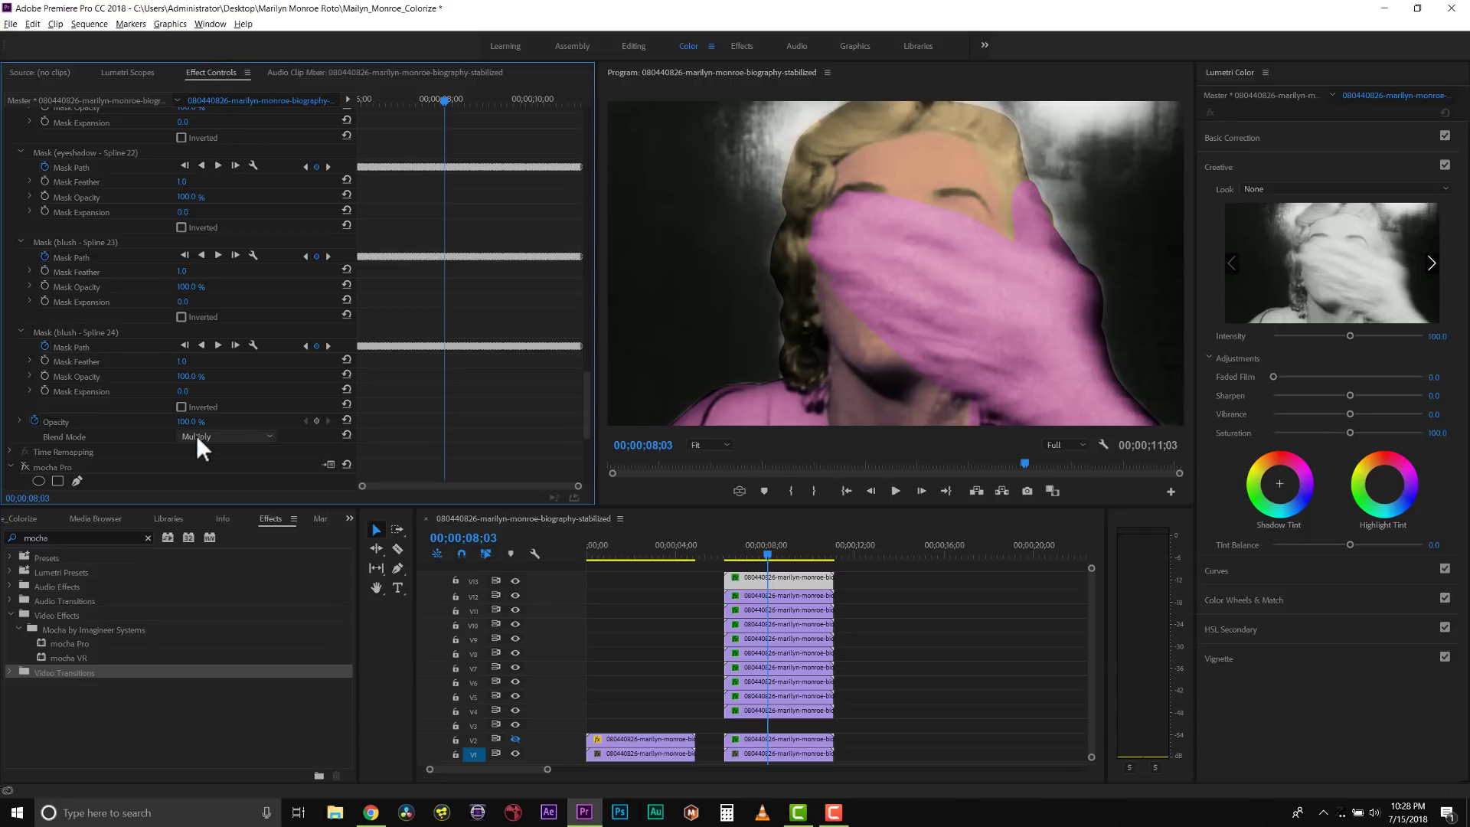
text(15)
key(Return)
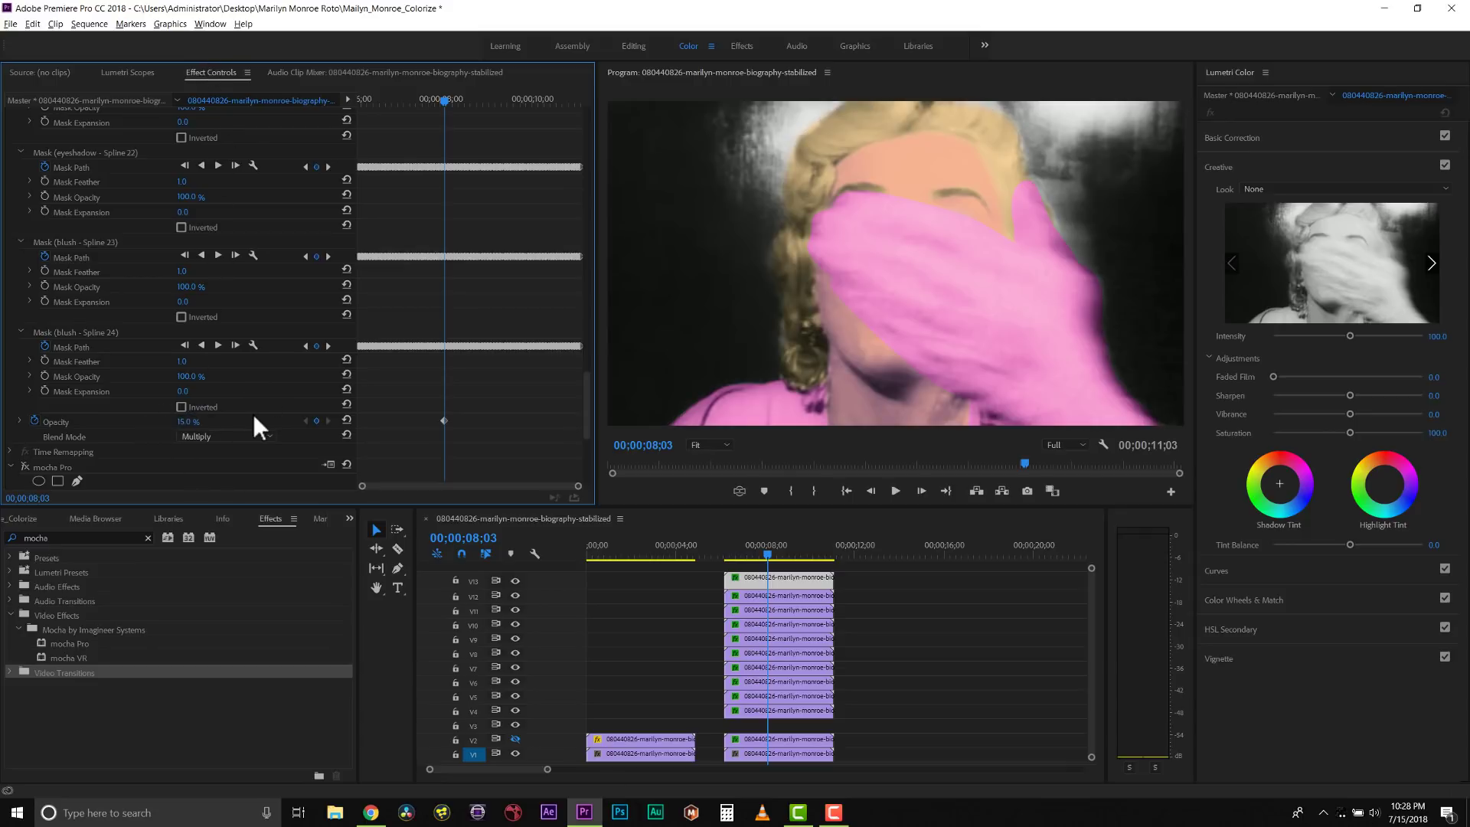
Compare the picture with the Video 13 clip's Opacity effect off and on, moving to the smiling frame at 00;00;07;02.
scroll(231, 274, up, 15)
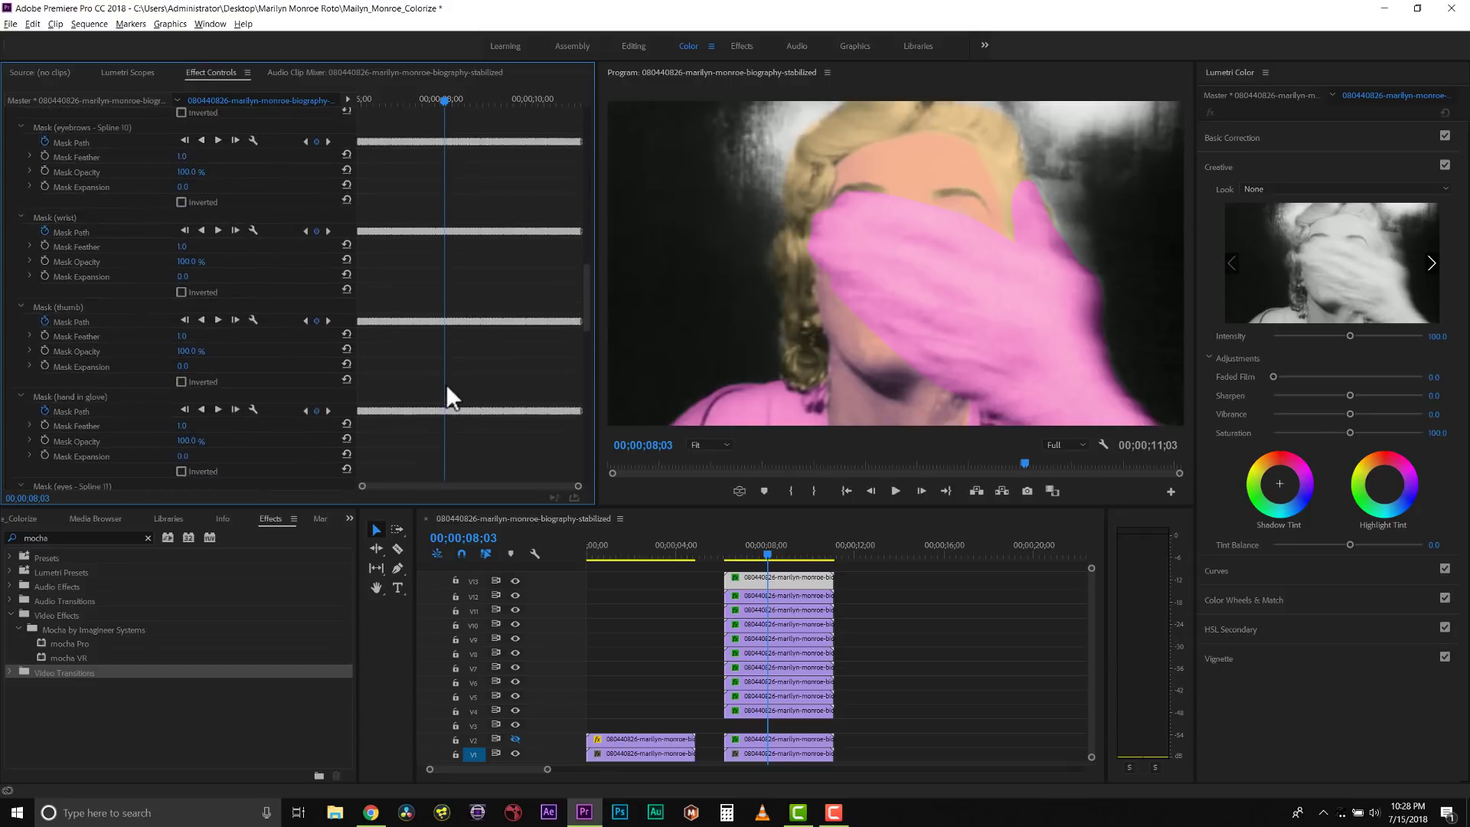
drag(604, 228, 592, 127)
click(26, 252)
click(27, 252)
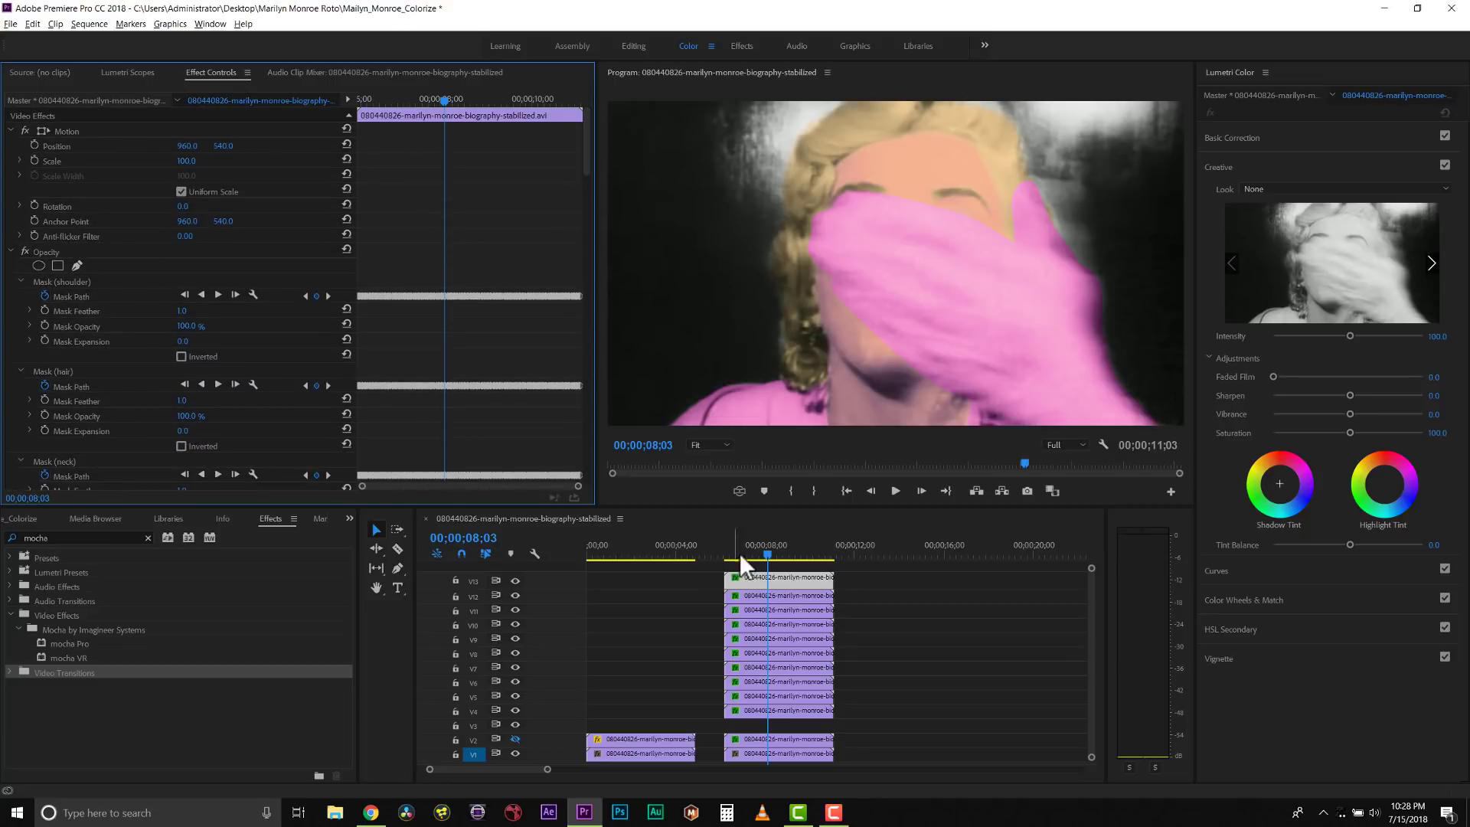
drag(739, 552, 747, 549)
click(26, 251)
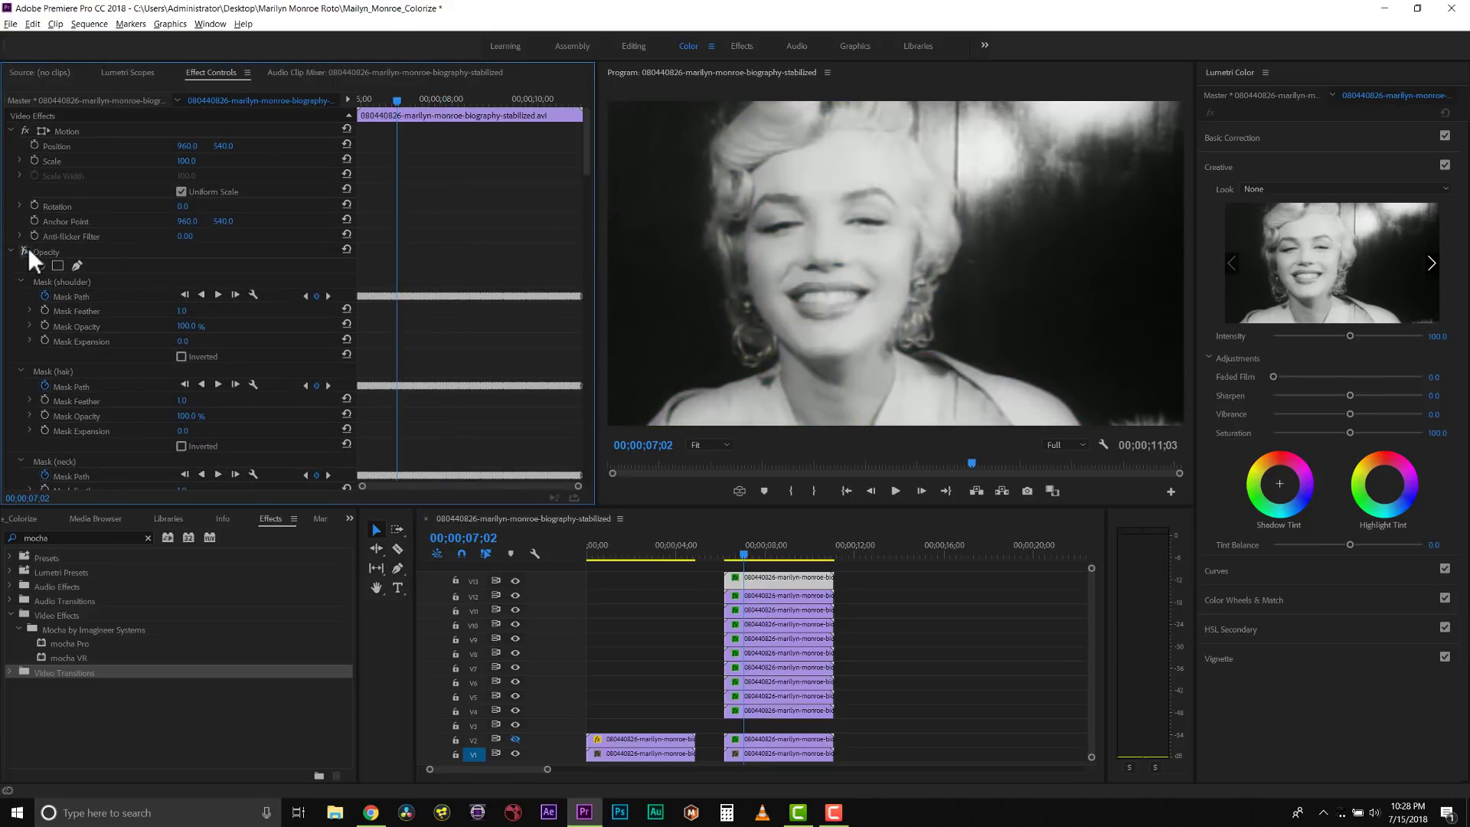
click(26, 248)
Give the Video 13 clip a blue-purple shadow tint and a magenta highlight tint, and compare the picture with its track hidden and shown.
click(1305, 473)
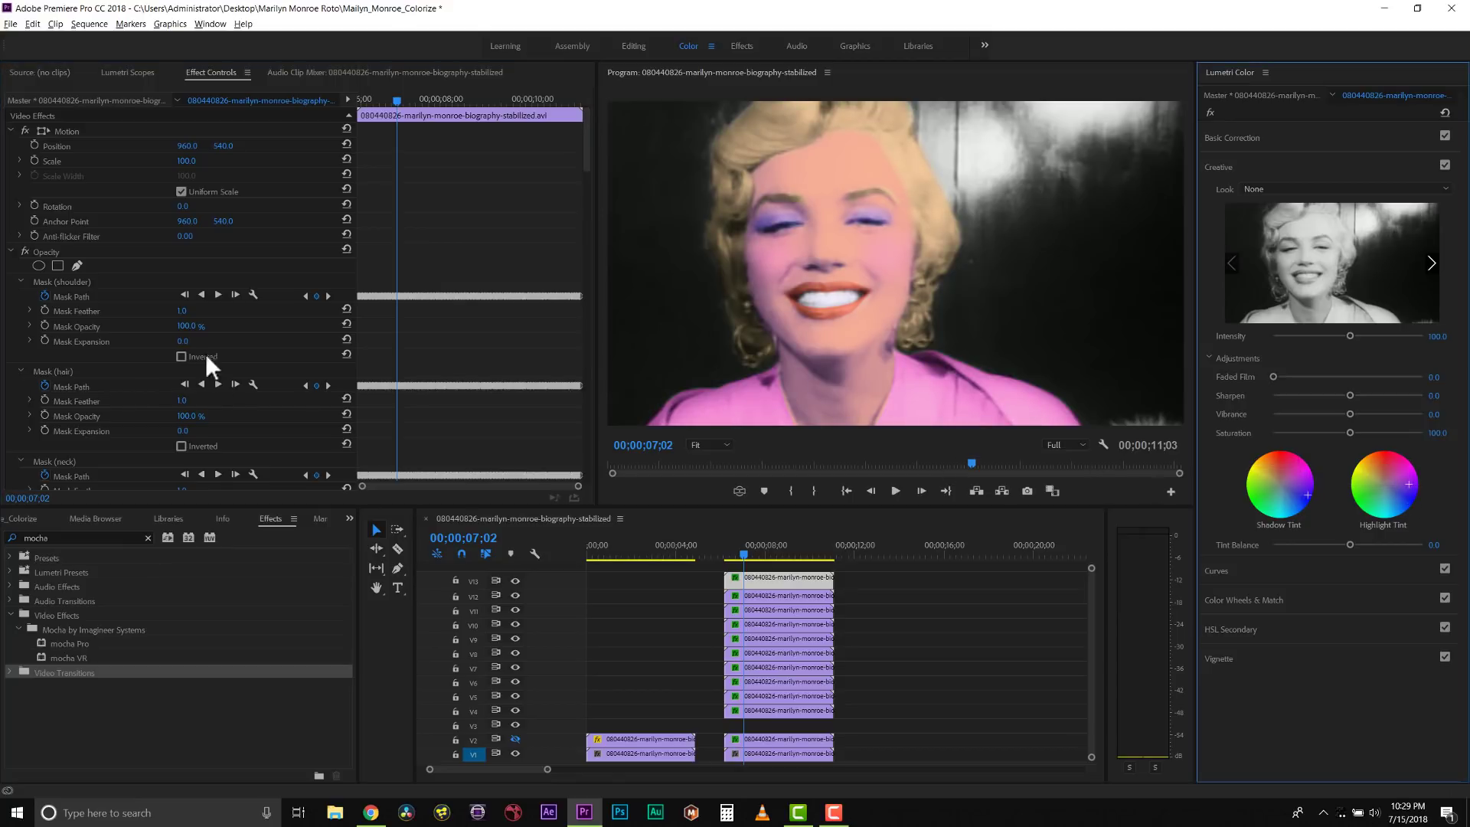
click(515, 581)
click(514, 580)
click(514, 580)
click(515, 579)
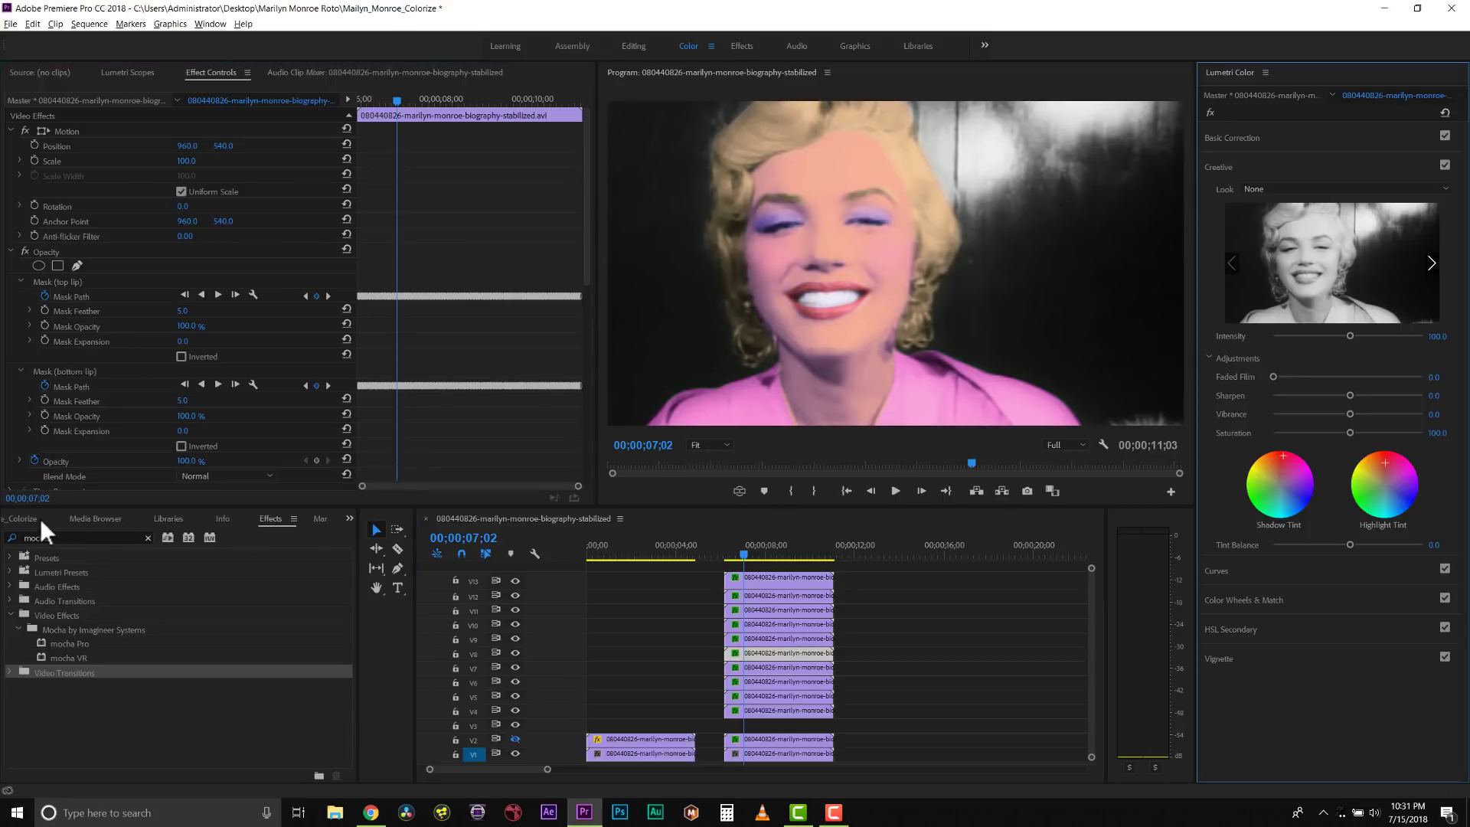
Place mahogany.png from the project on Video 3, aligned beneath the stacked color clips.
click(95, 519)
click(349, 518)
click(383, 535)
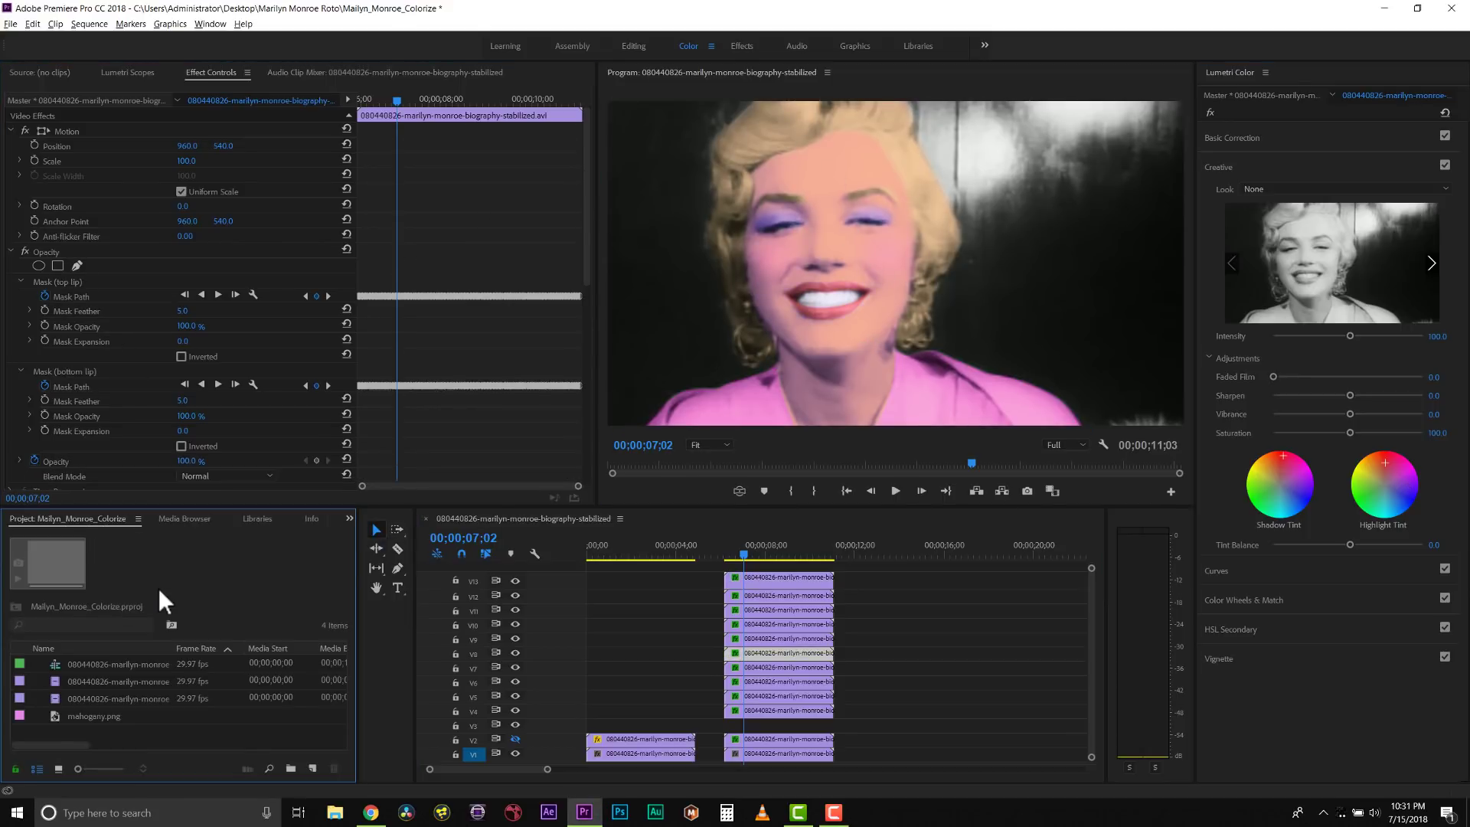
click(94, 715)
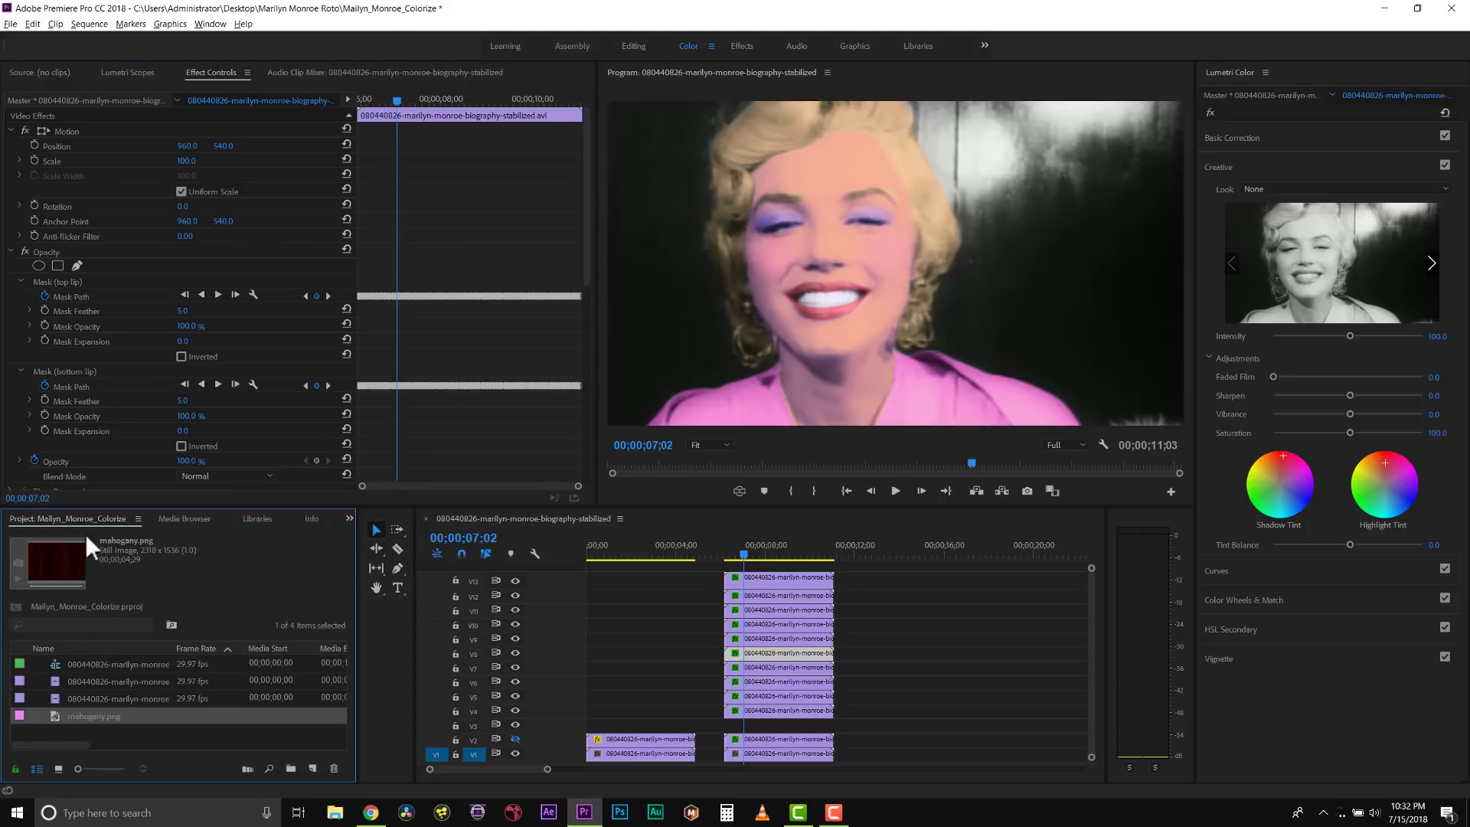
drag(89, 715, 739, 721)
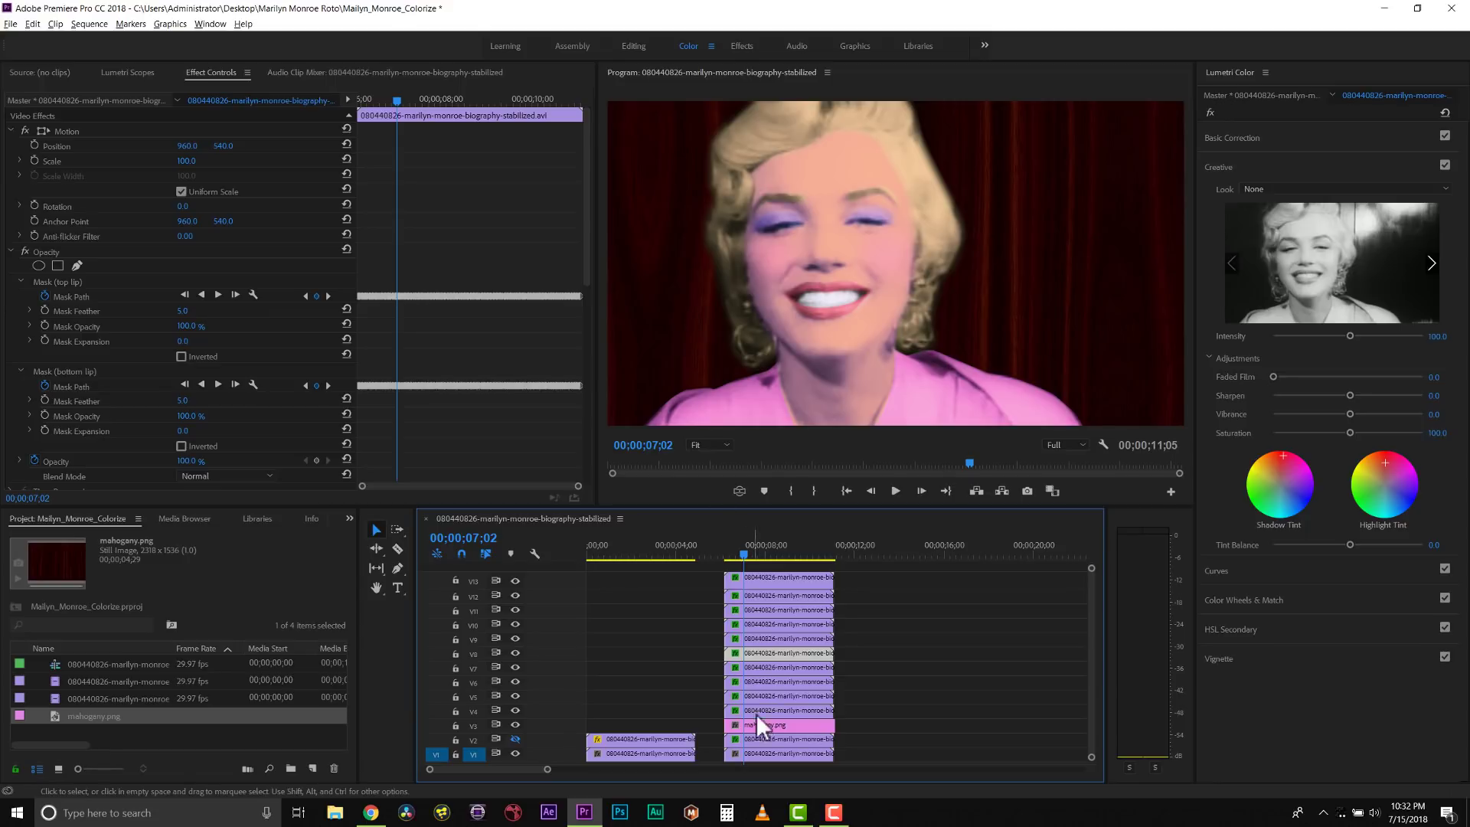
Set the mahogany.png background clip's blend mode to Multiply and its opacity to 50%.
click(758, 724)
click(226, 297)
click(210, 342)
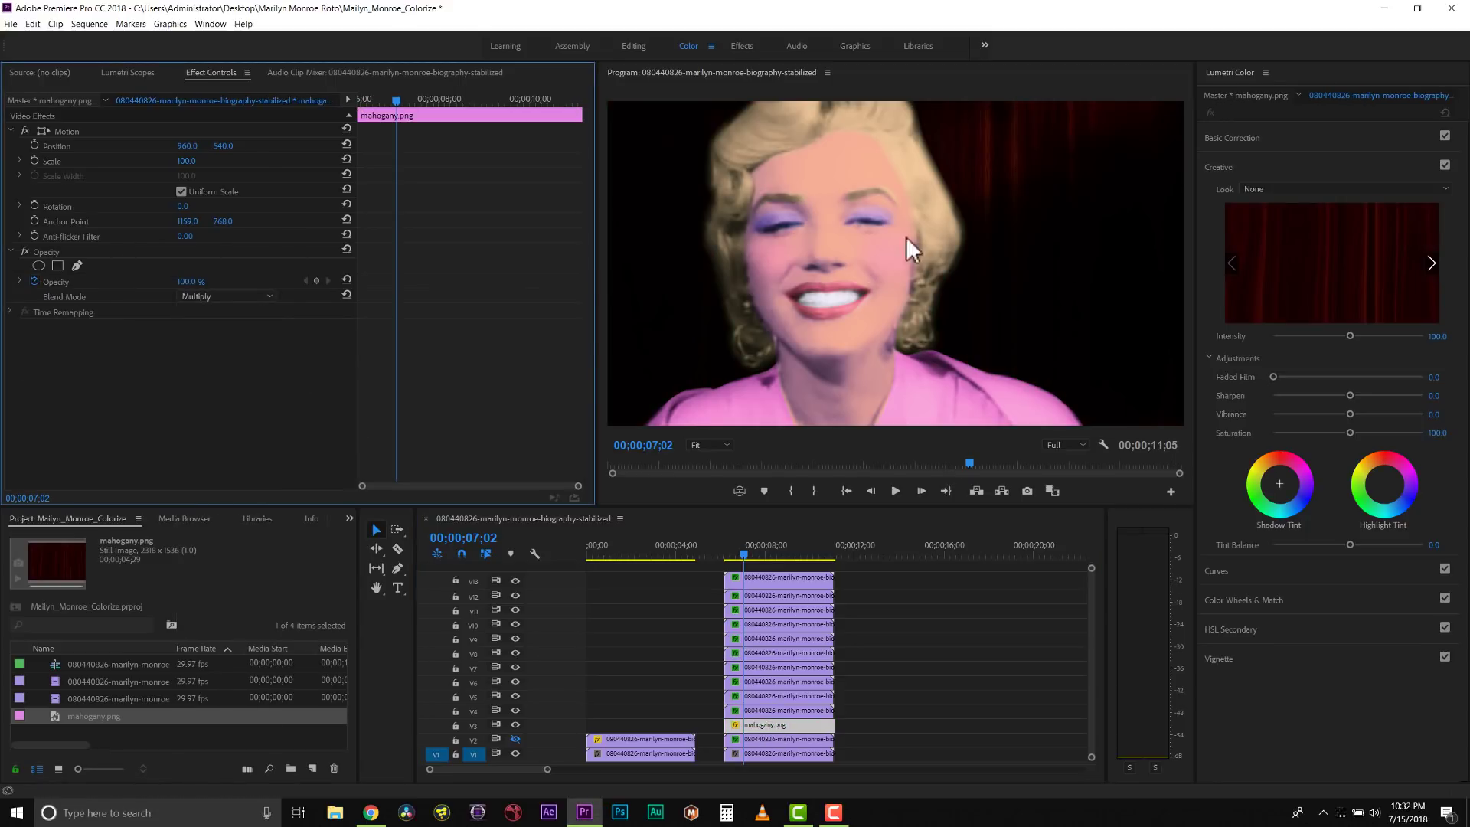
click(236, 296)
click(192, 281)
click(191, 282)
text(50)
key(Return)
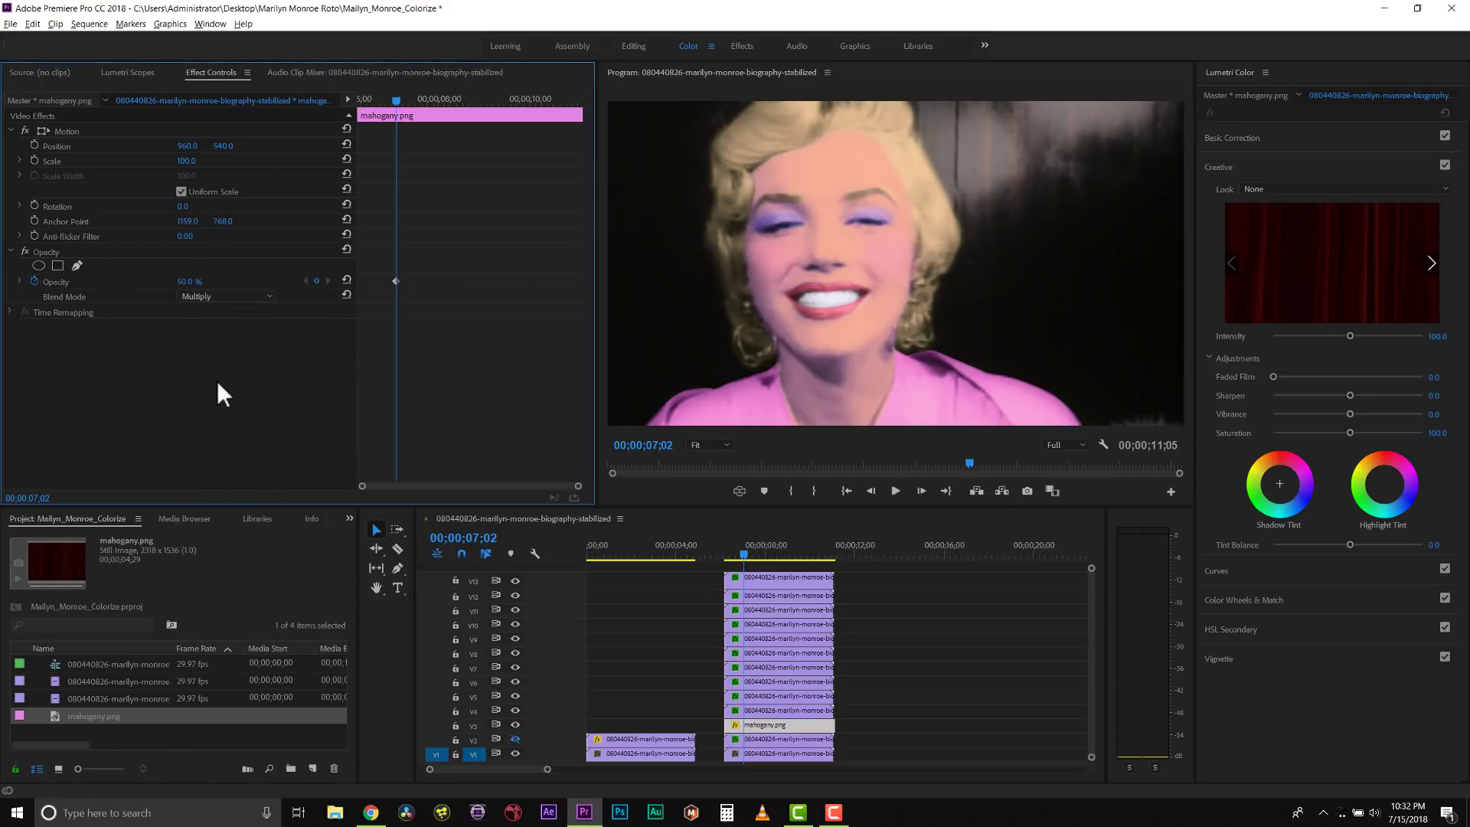
Raise the mahogany.png background clip's opacity to 80%.
click(187, 282)
text(80)
key(Return)
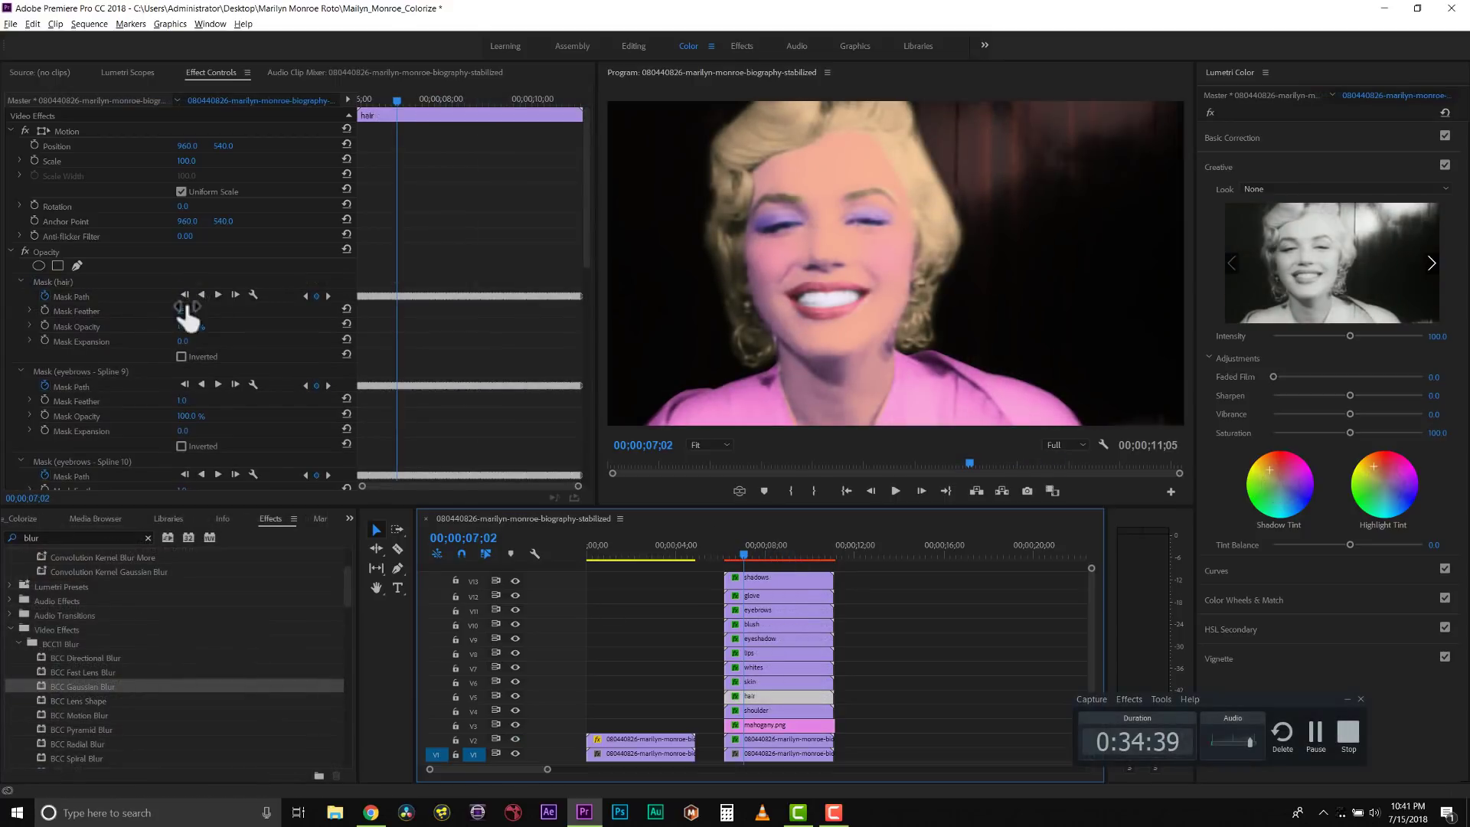
Try Mask Feather values of 18 and 40 for the hair mask on the hair clip.
click(184, 311)
text(18)
key(Return)
click(193, 311)
text(30)
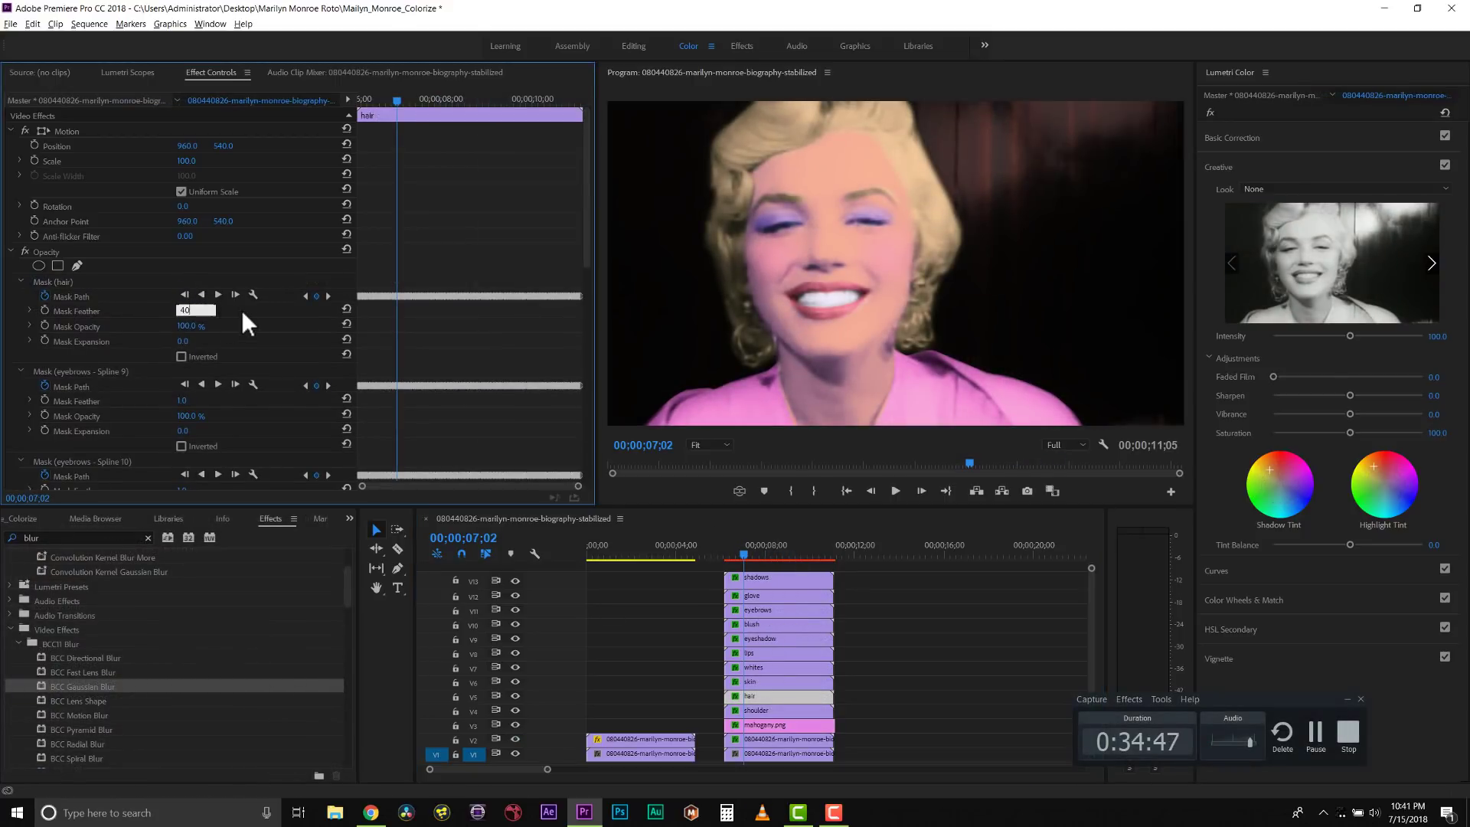
key(Return)
Set the hair mask's feather to 25 and scrub through the start of the colorized clip.
click(193, 311)
text(25)
key(Return)
drag(731, 553, 736, 582)
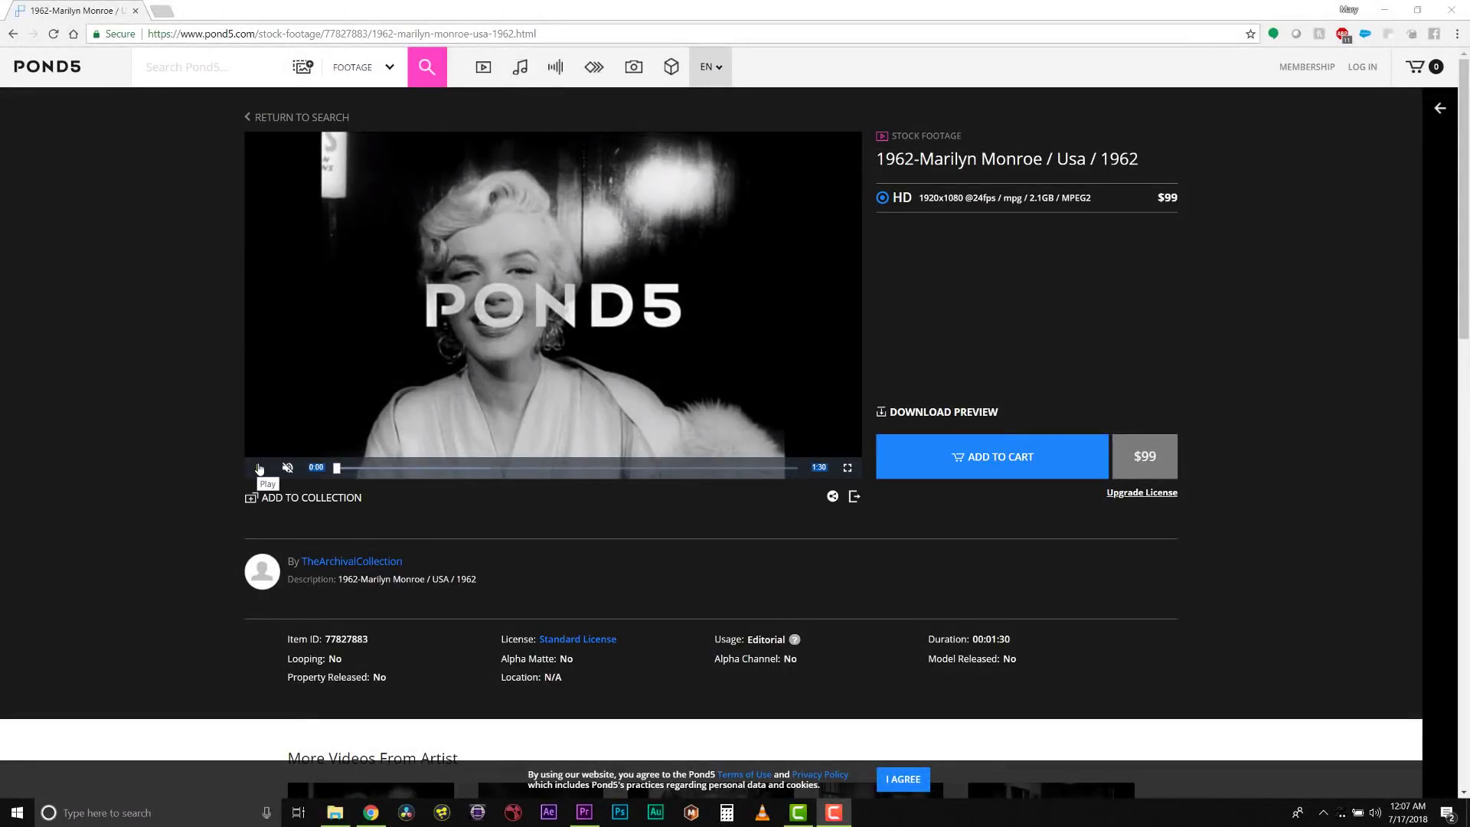
Play the 1962-Marilyn Monroe / Usa / 1962 stock footage preview on the Pond5 page in Chrome.
click(259, 467)
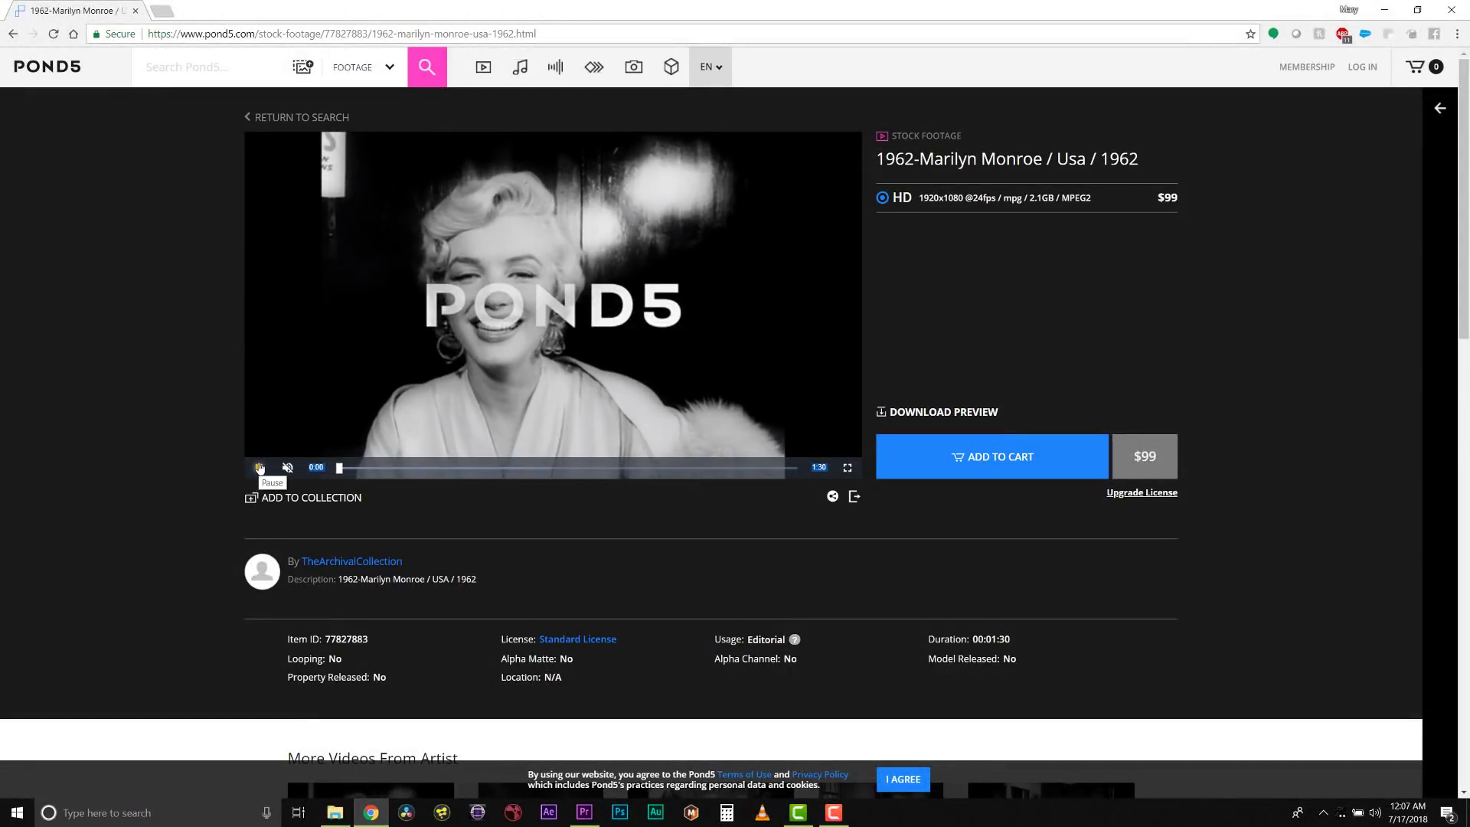